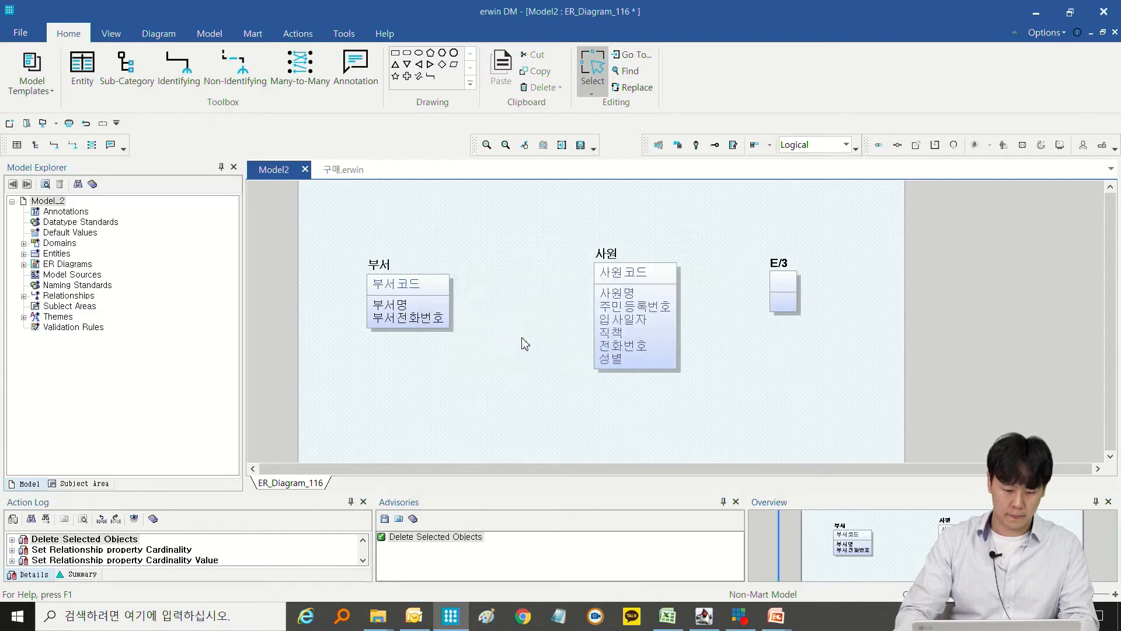
Create a non-identifying self-relationship on the 사원 entity and route its line around the entity's lower-right corner
{"action": "left_click", "coordinate": [237, 67]}
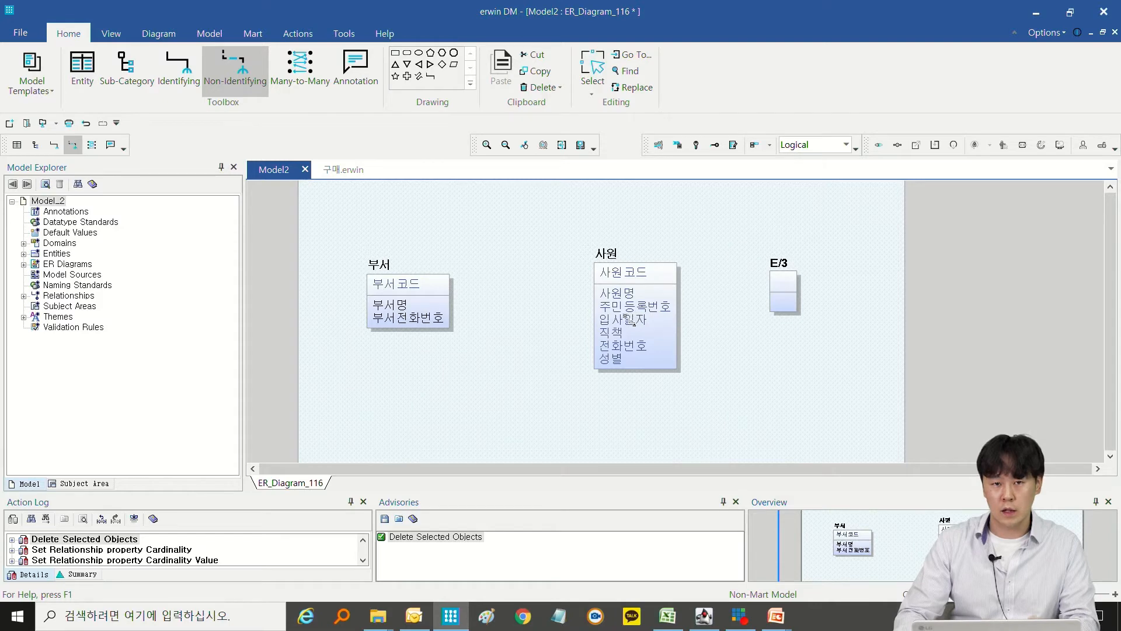
{"action": "left_click", "coordinate": [626, 307]}
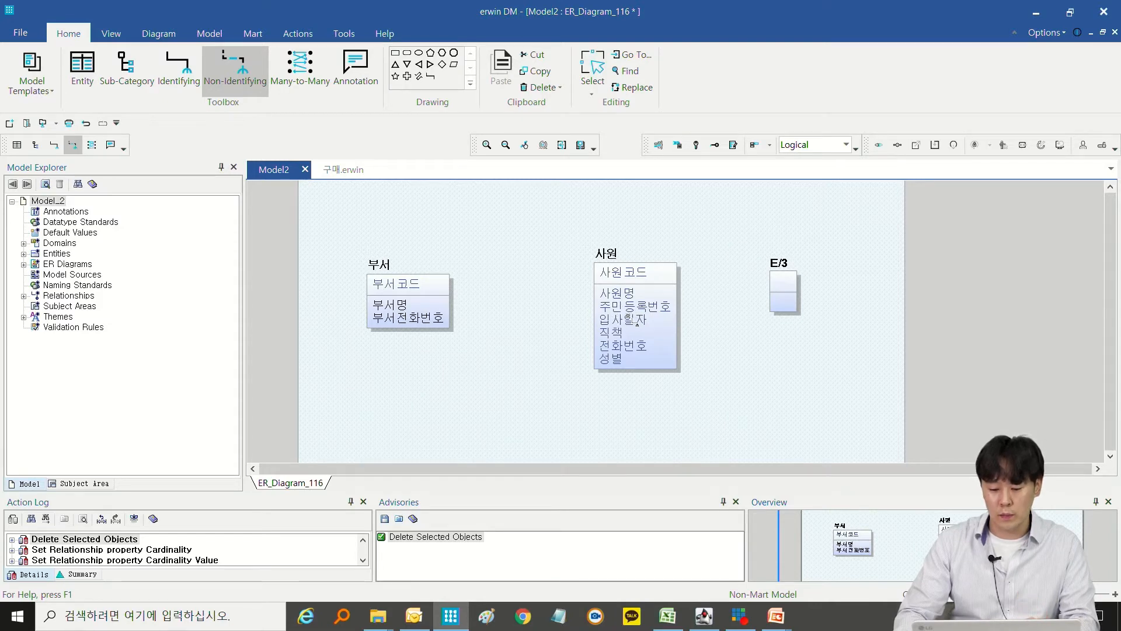
{"action": "left_click", "coordinate": [626, 320]}
{"action": "left_click_drag", "start_coordinate": [696, 329], "coordinate": [728, 327]}
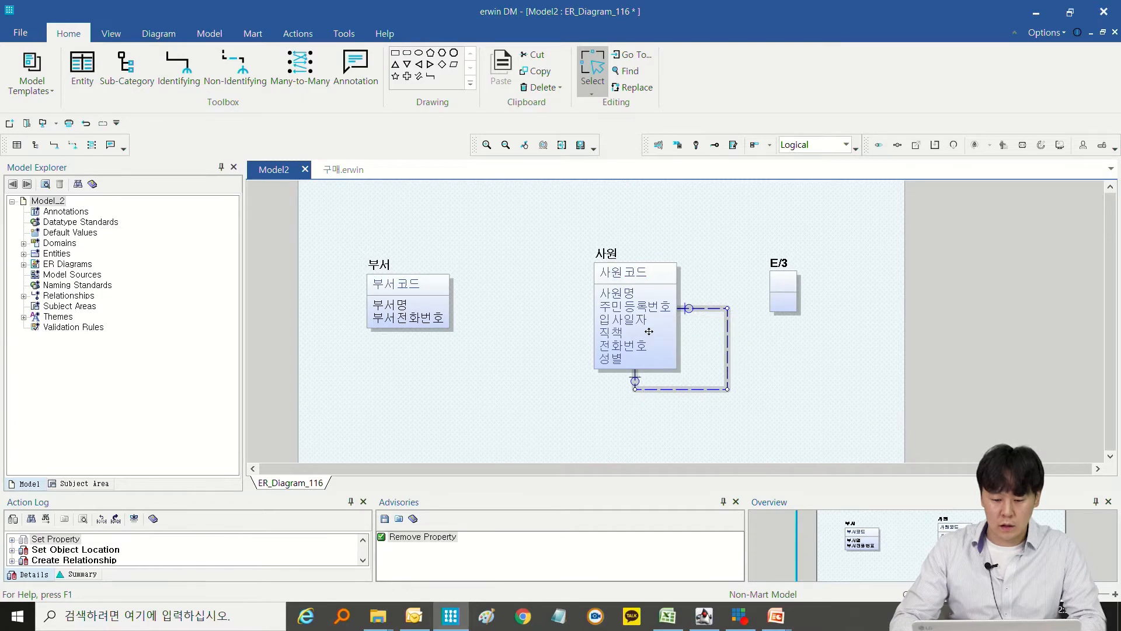
{"action": "left_click", "coordinate": [640, 272]}
{"action": "left_click", "coordinate": [641, 272]}
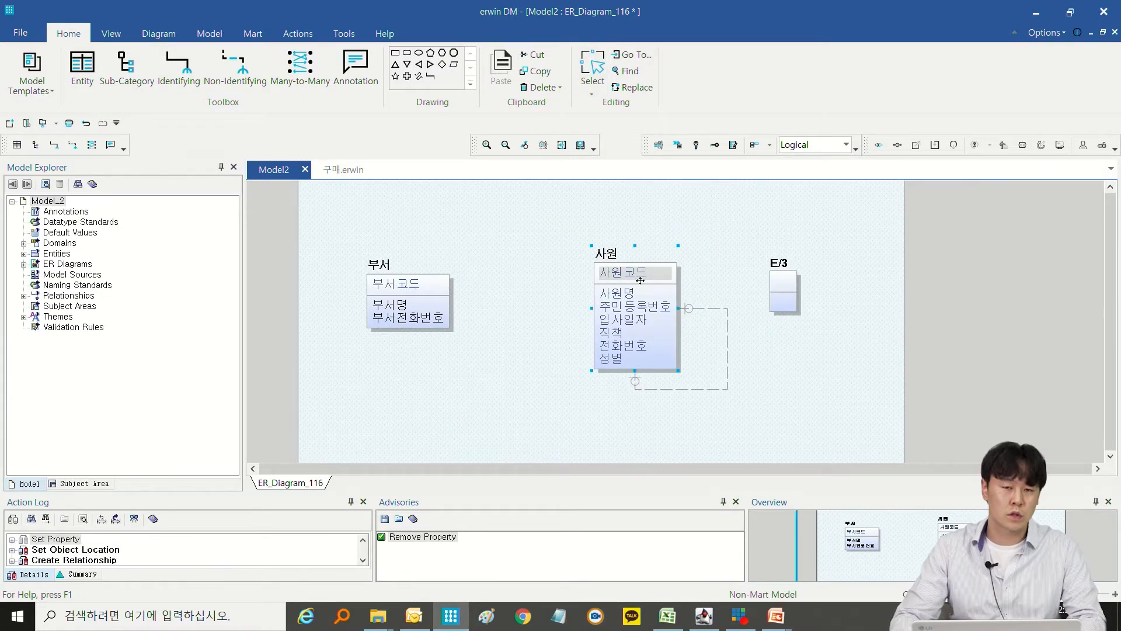
{"action": "left_click", "coordinate": [723, 302]}
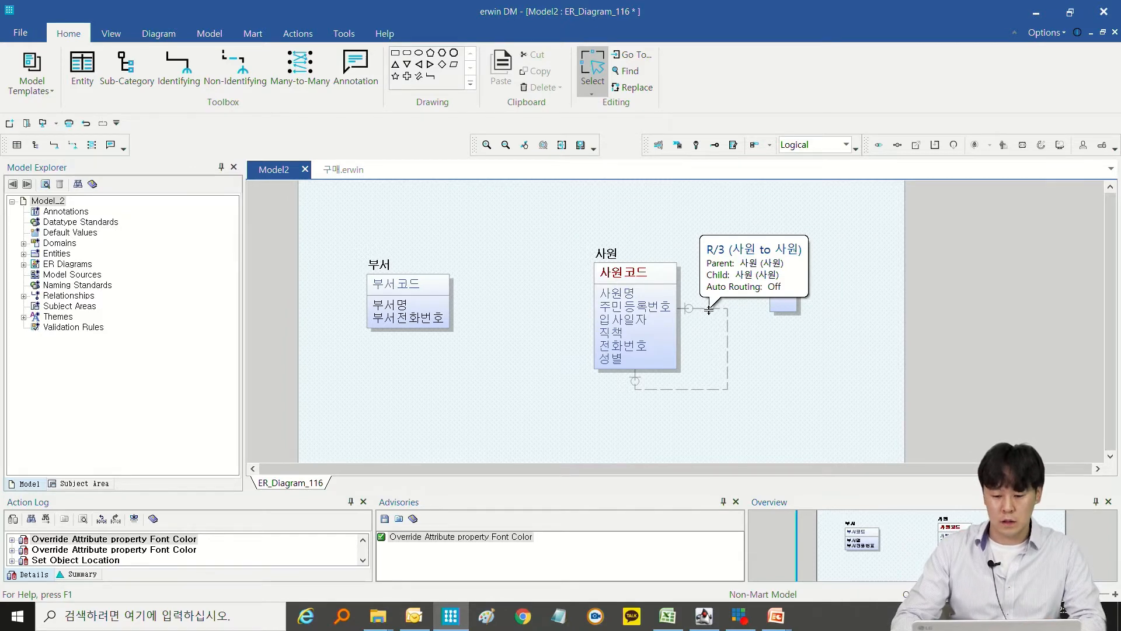
{"action": "key", "text": "ctrl+z"}
{"action": "key", "text": "ctrl+y"}
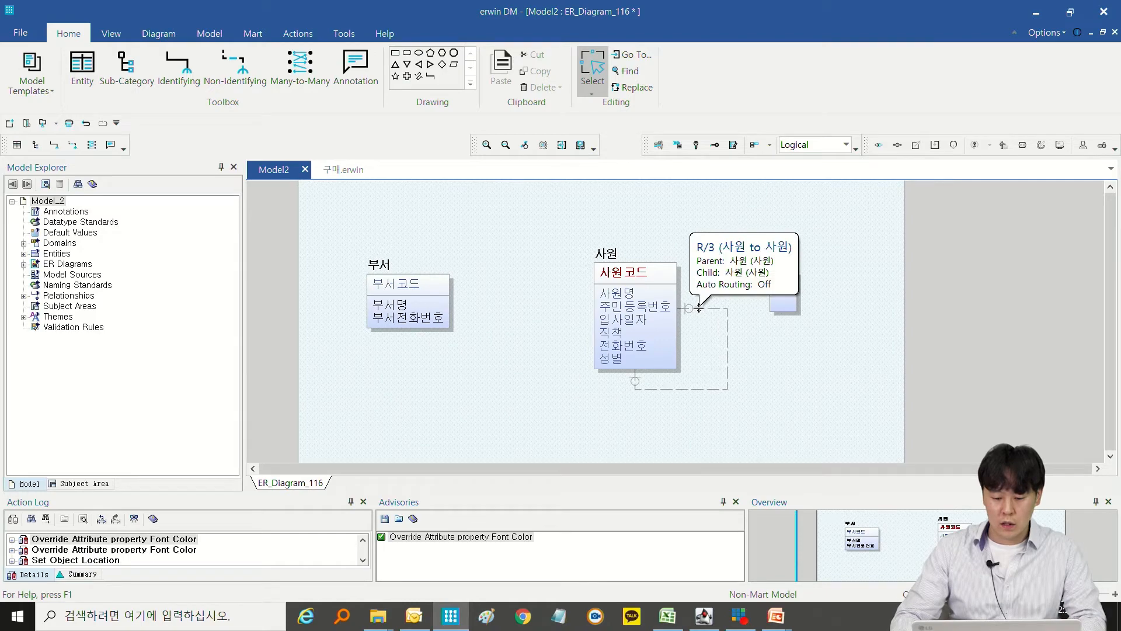
{"action": "key", "text": "ctrl+z"}
Set the role name of the migrated attribute 사원코드 to 관리자 in the 사원 self-relationship's properties and close the editor
{"action": "right_click", "coordinate": [699, 308]}
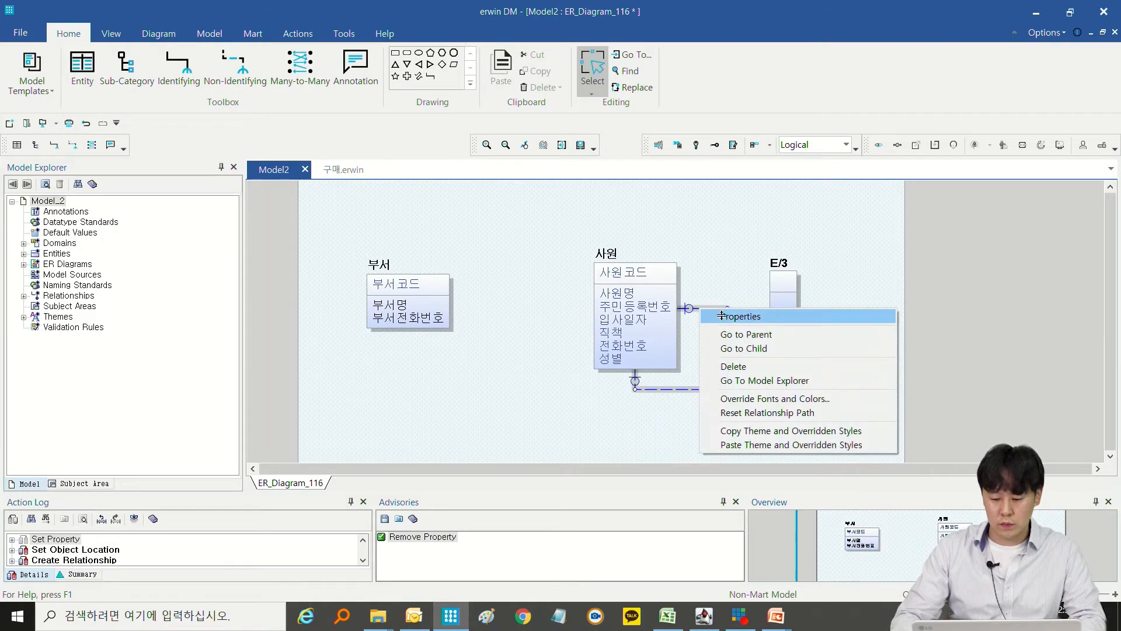
{"action": "left_click", "coordinate": [722, 315]}
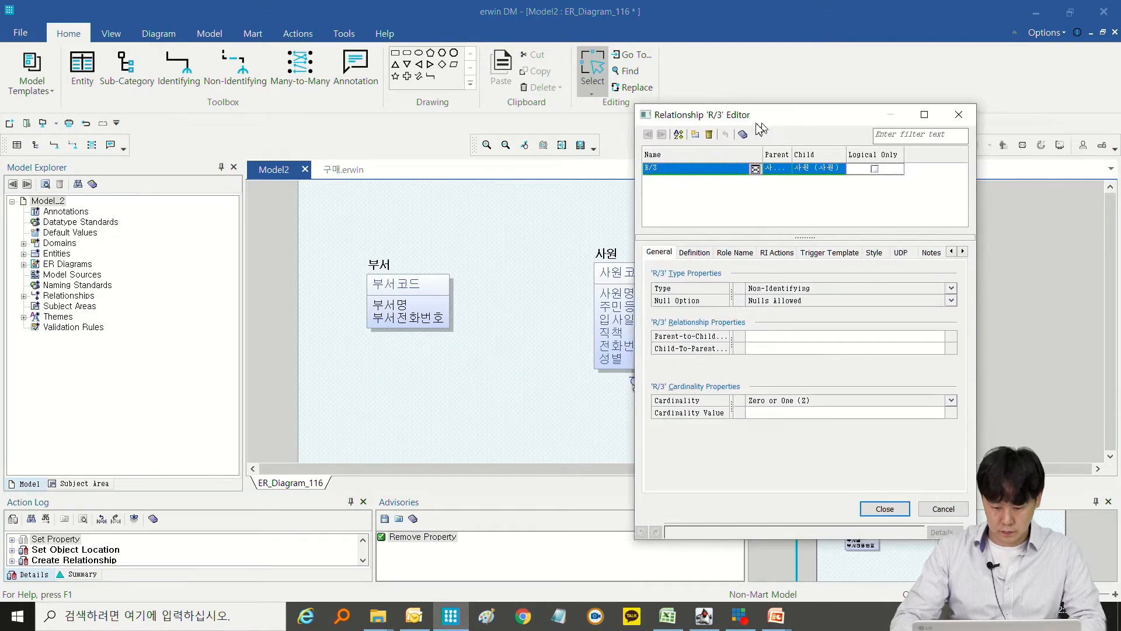
{"action": "left_click_drag", "start_coordinate": [758, 120], "coordinate": [669, 108]}
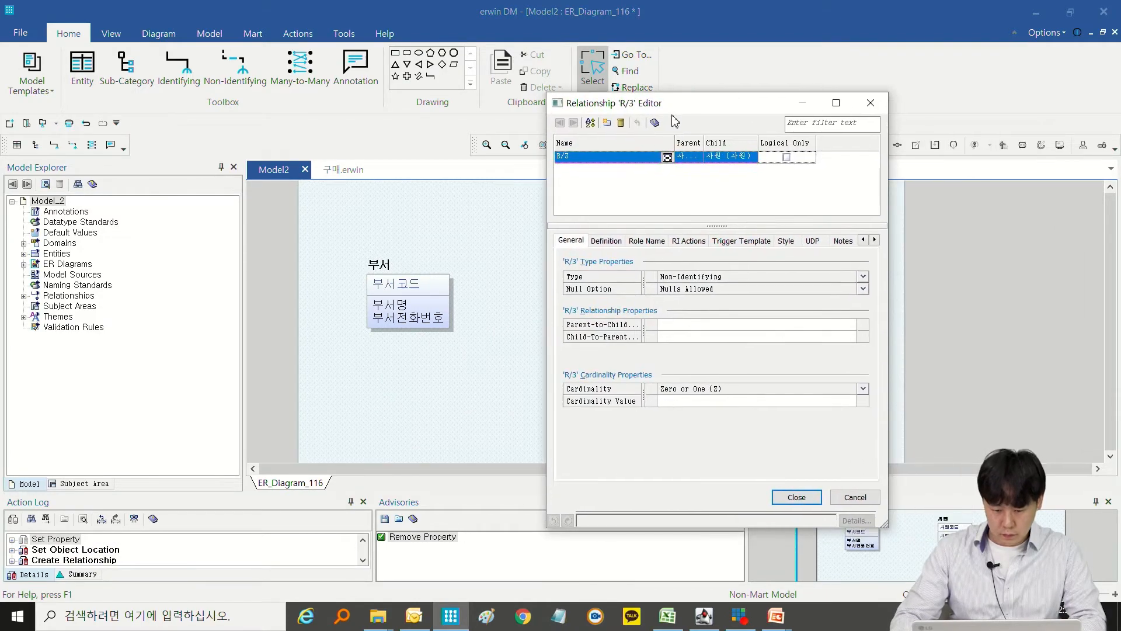
{"action": "left_click", "coordinate": [654, 241]}
{"action": "left_click", "coordinate": [758, 326]}
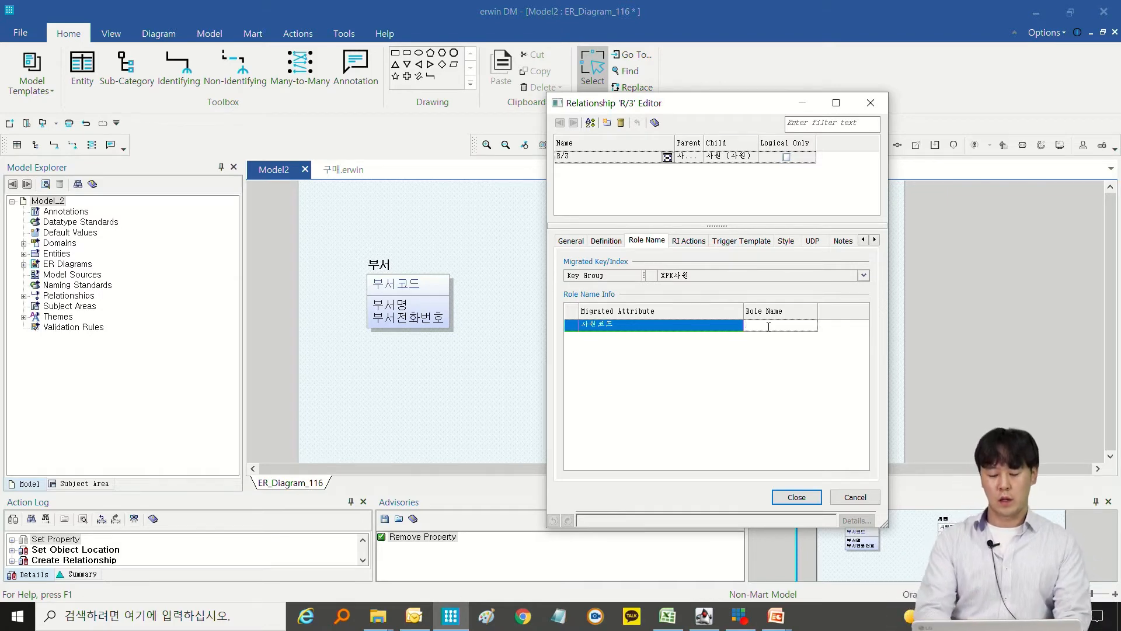
{"action": "left_click_drag", "start_coordinate": [742, 116], "coordinate": [938, 103]}
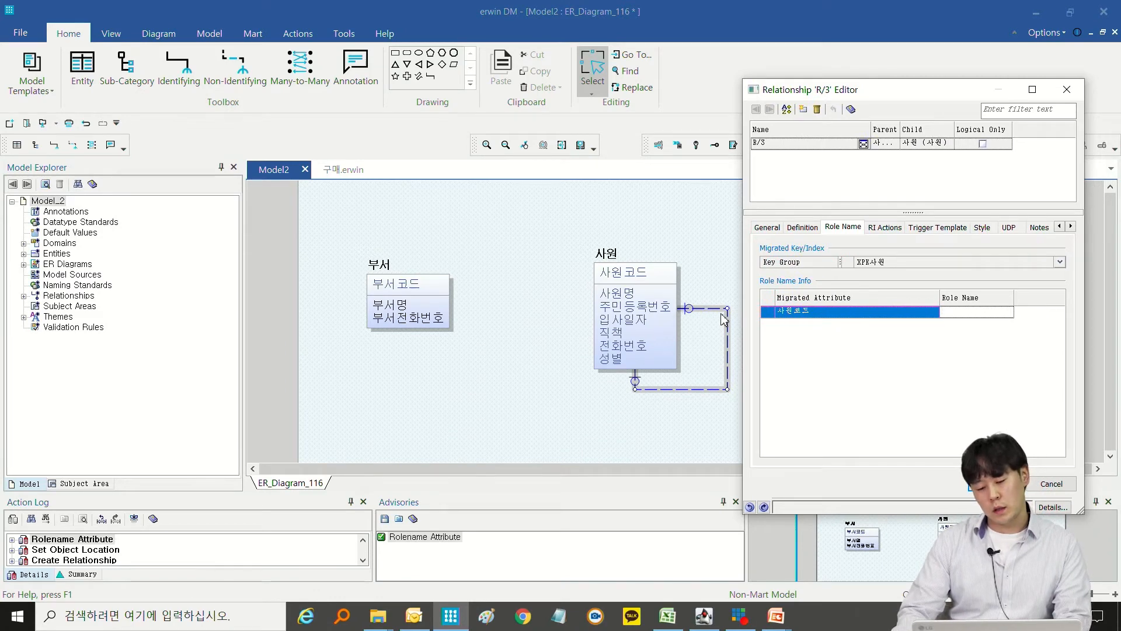
{"action": "left_click", "coordinate": [970, 312]}
{"action": "type", "text": "관"}
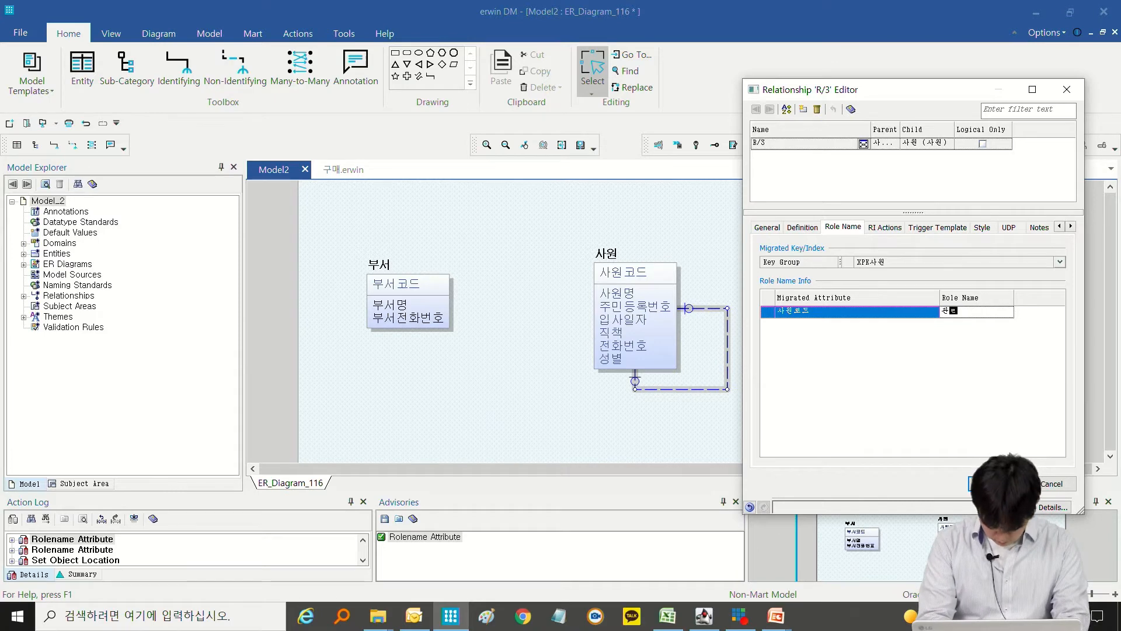
{"action": "type", "text": "리ㅈ"}
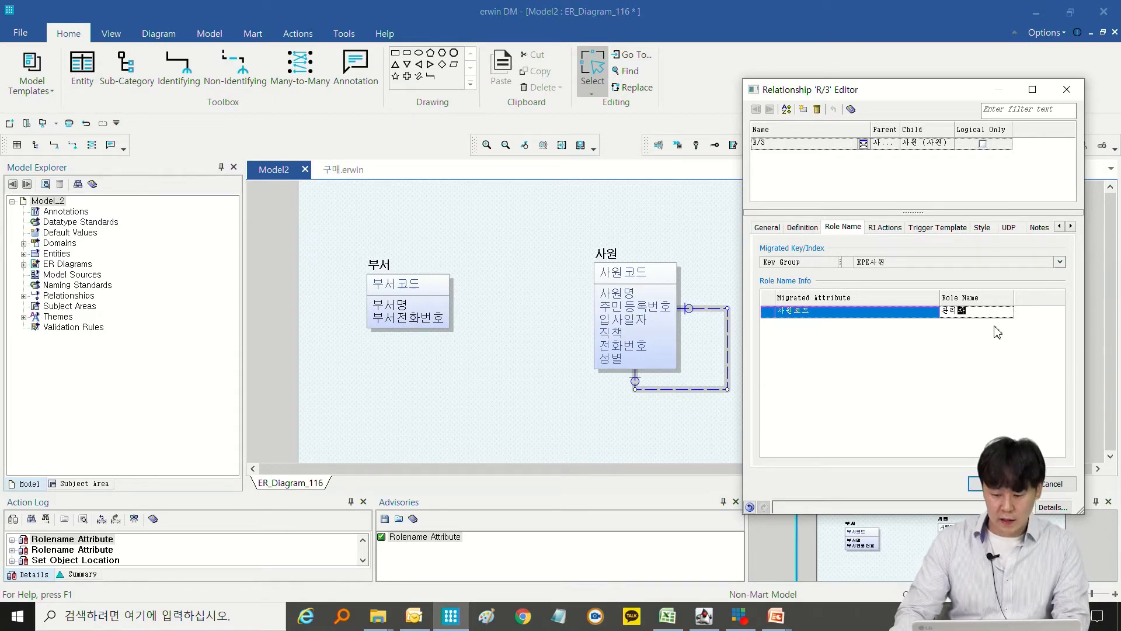
{"action": "type", "text": "ㅏ"}
{"action": "key", "text": "Return"}
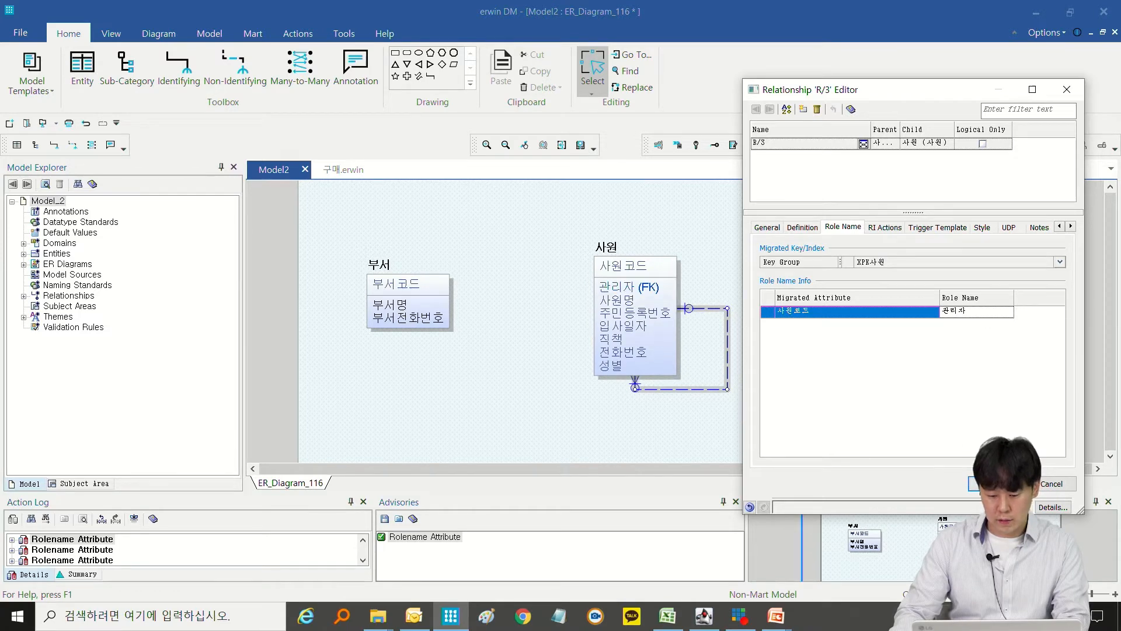
{"action": "left_click", "coordinate": [974, 482]}
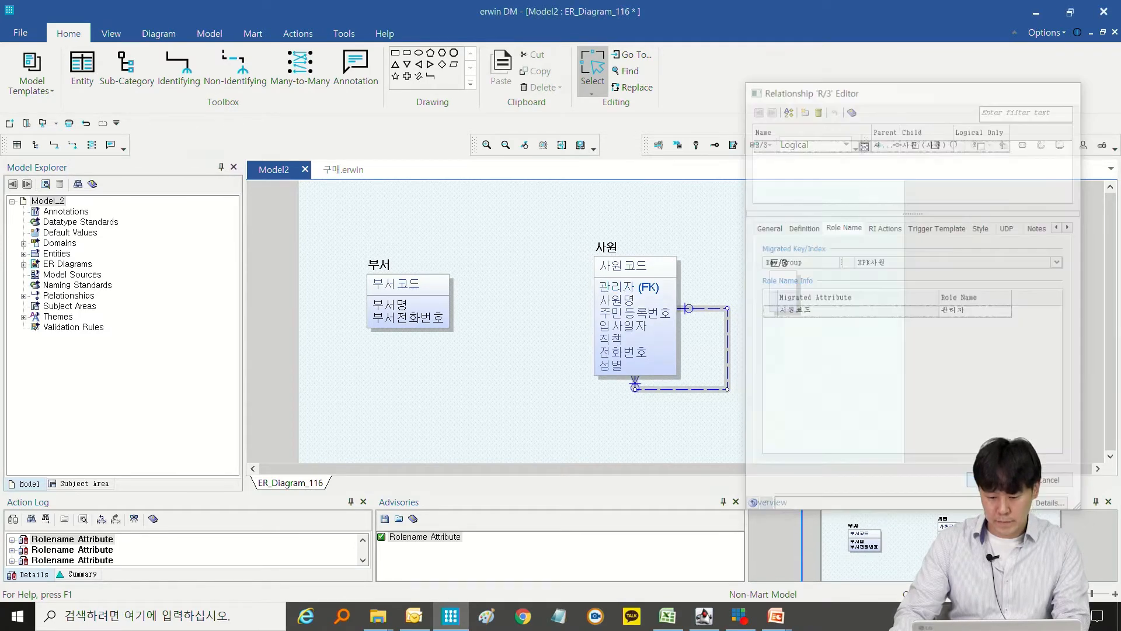
{"action": "left_click", "coordinate": [655, 290]}
{"action": "left_click", "coordinate": [656, 292]}
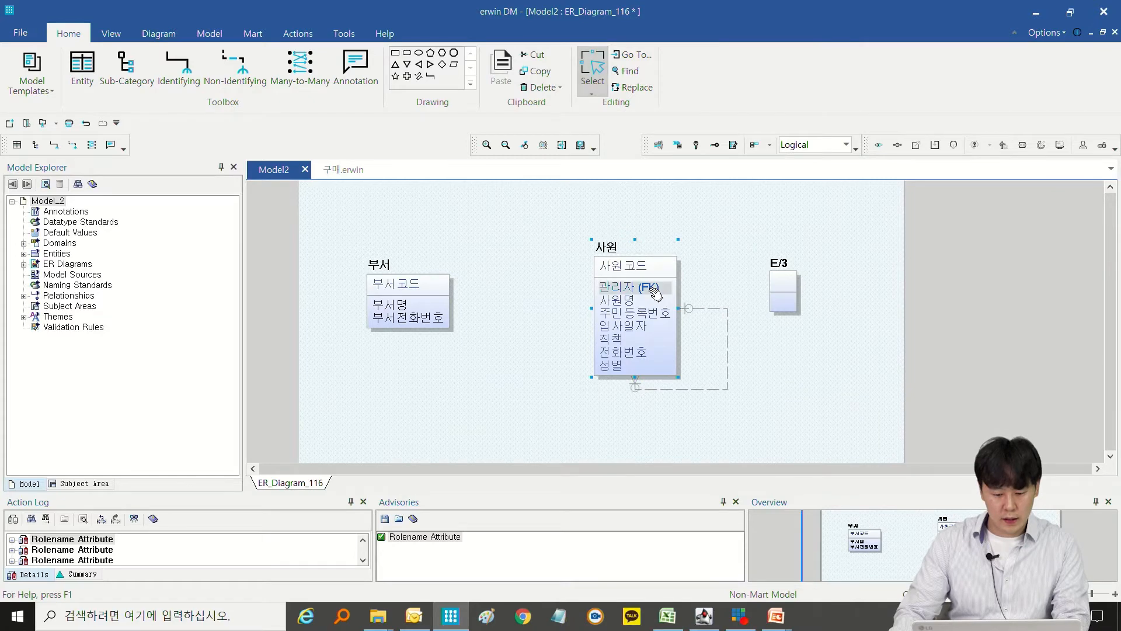
{"action": "left_click", "coordinate": [700, 307]}
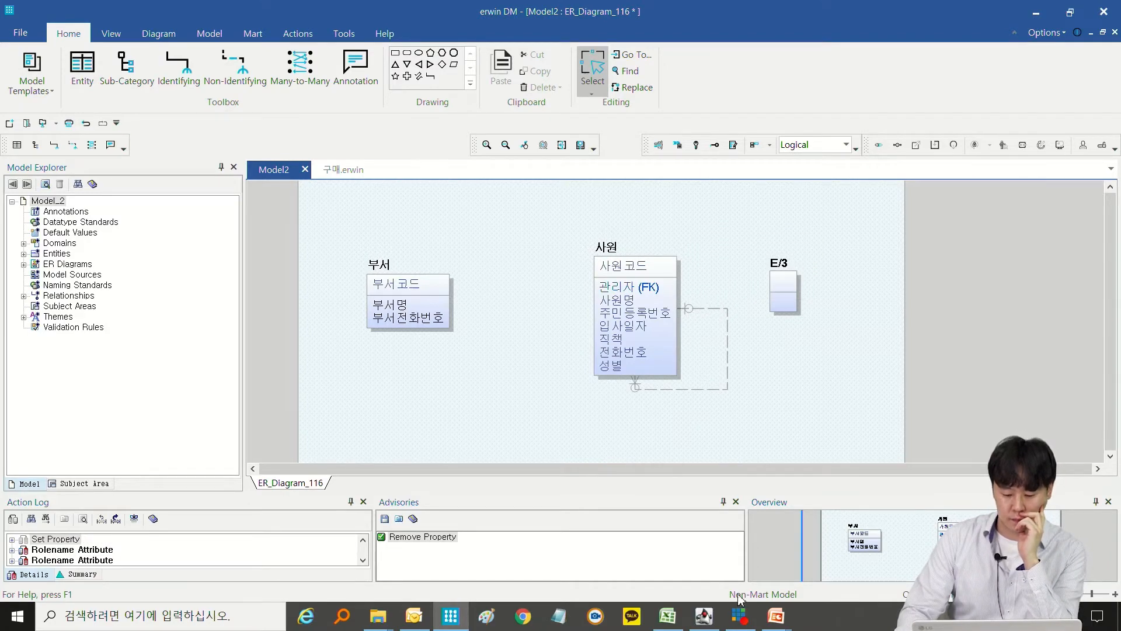
Switch to the PowerPoint slide show and advance from the recursive relationship slide to the M:M relationship slide
{"action": "mouse_move", "coordinate": [763, 617]}
{"action": "left_click", "coordinate": [831, 530]}
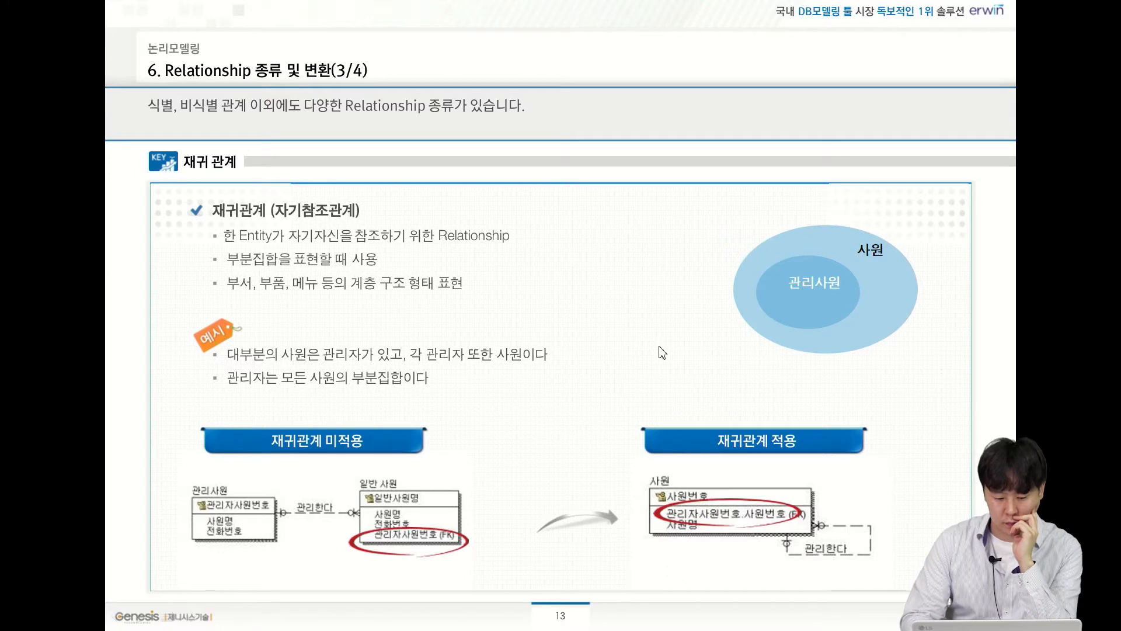
{"action": "key", "text": "Right"}
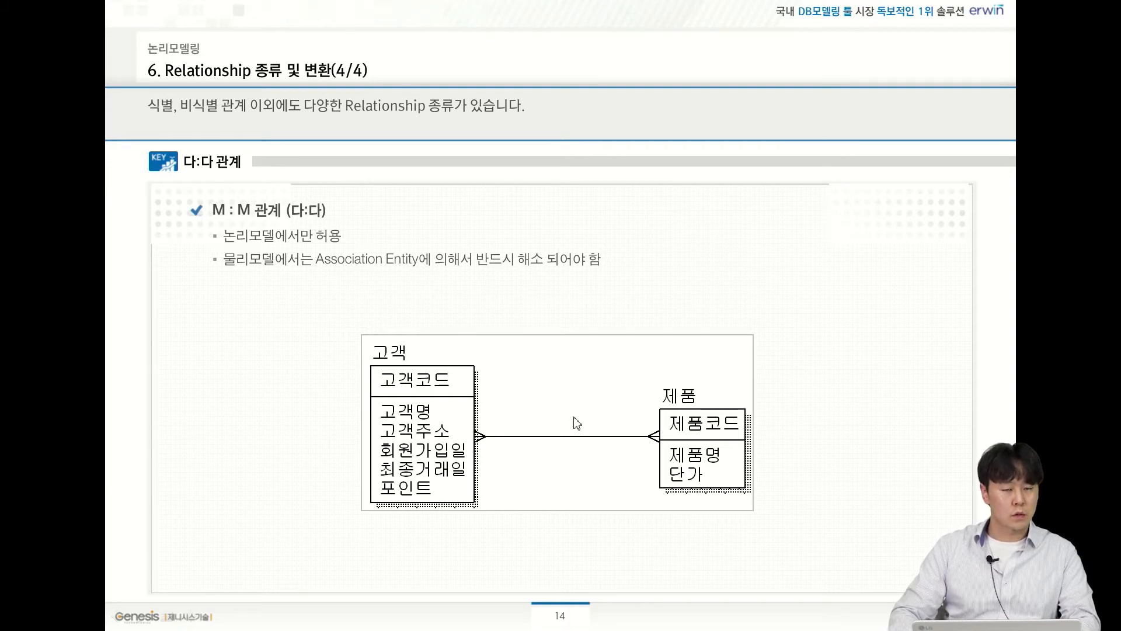
Switch back to erwin DM and delete the self-relationship on the 사원 entity
{"action": "key", "text": "alt+Tab"}
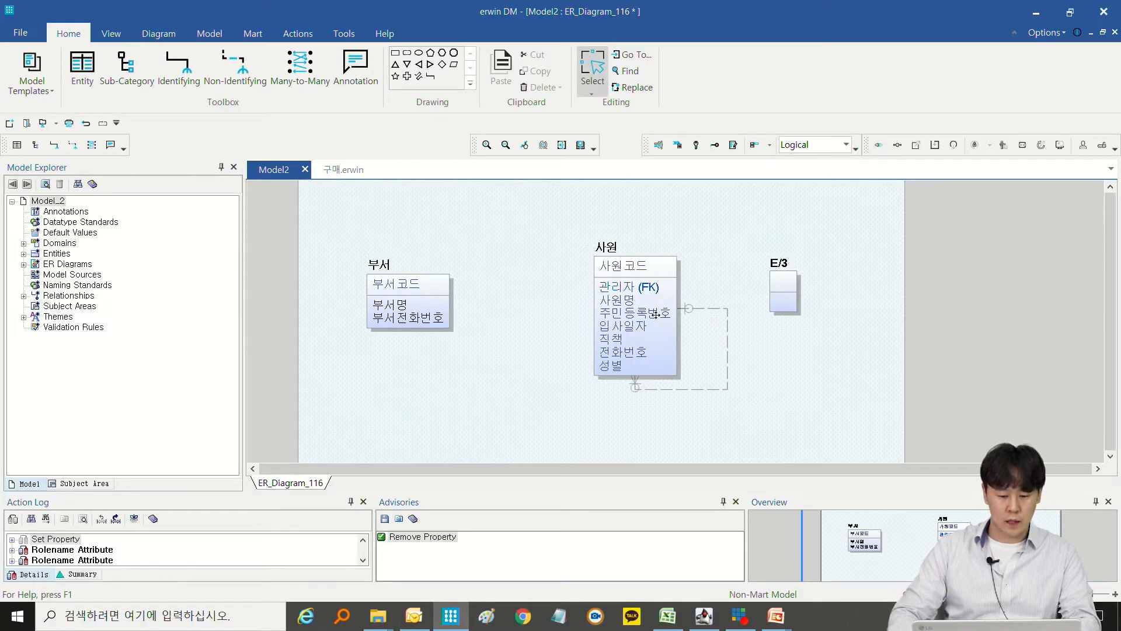
{"action": "left_click", "coordinate": [702, 310]}
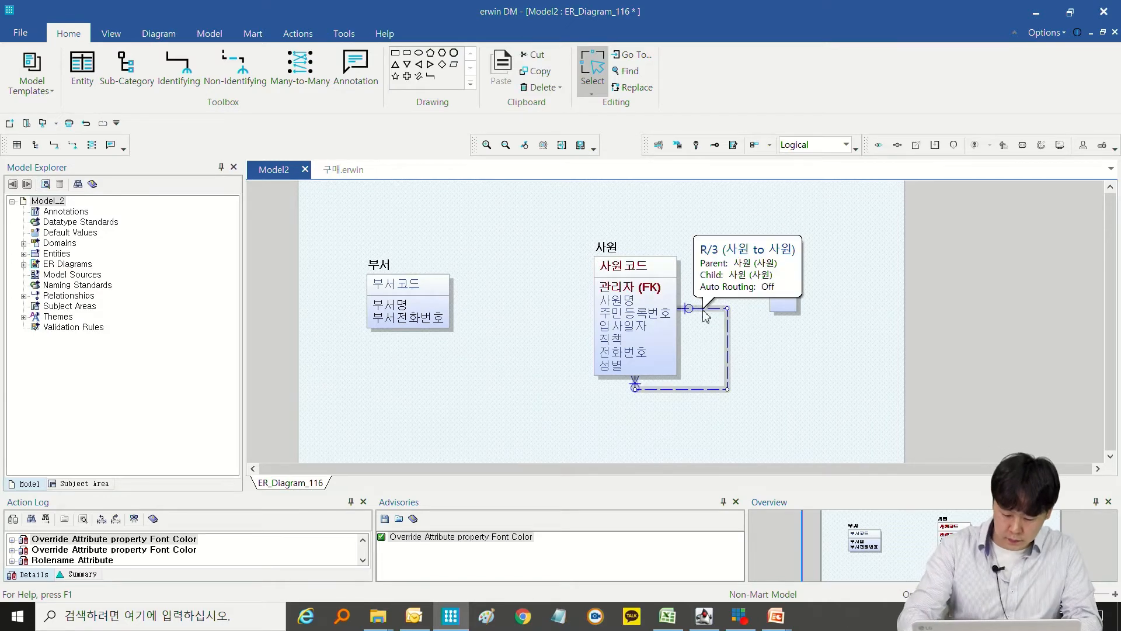
{"action": "key", "text": "Delete"}
{"action": "left_click", "coordinate": [541, 348]}
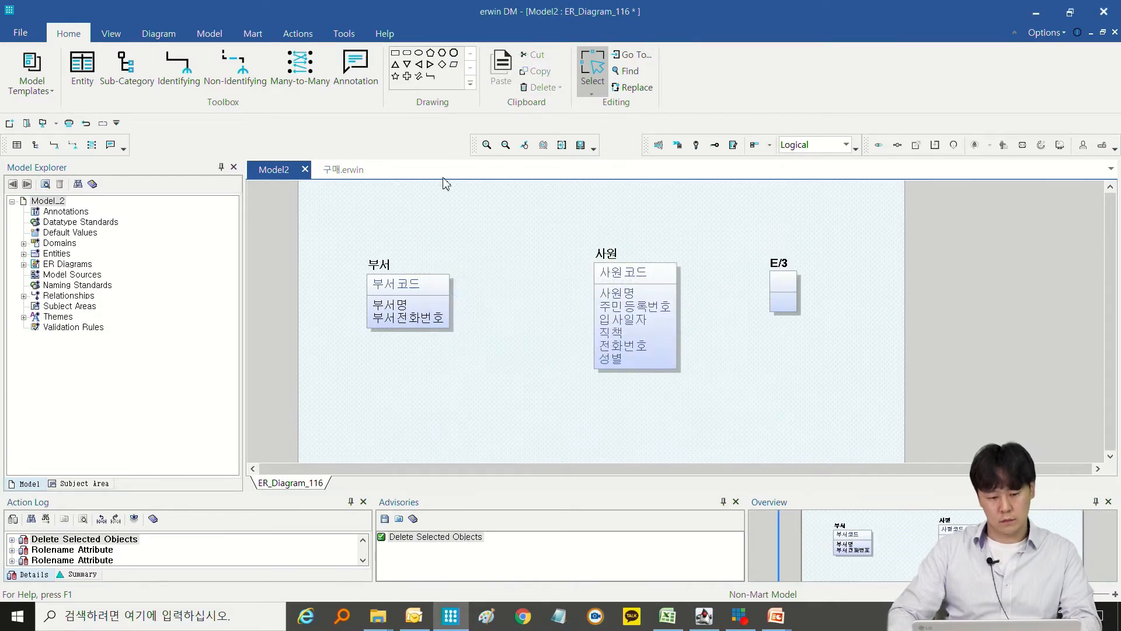
Move the 부서 and 사원 entities slightly lower in the diagram
{"action": "left_click_drag", "start_coordinate": [444, 307], "coordinate": [449, 320]}
{"action": "left_click", "coordinate": [505, 325]}
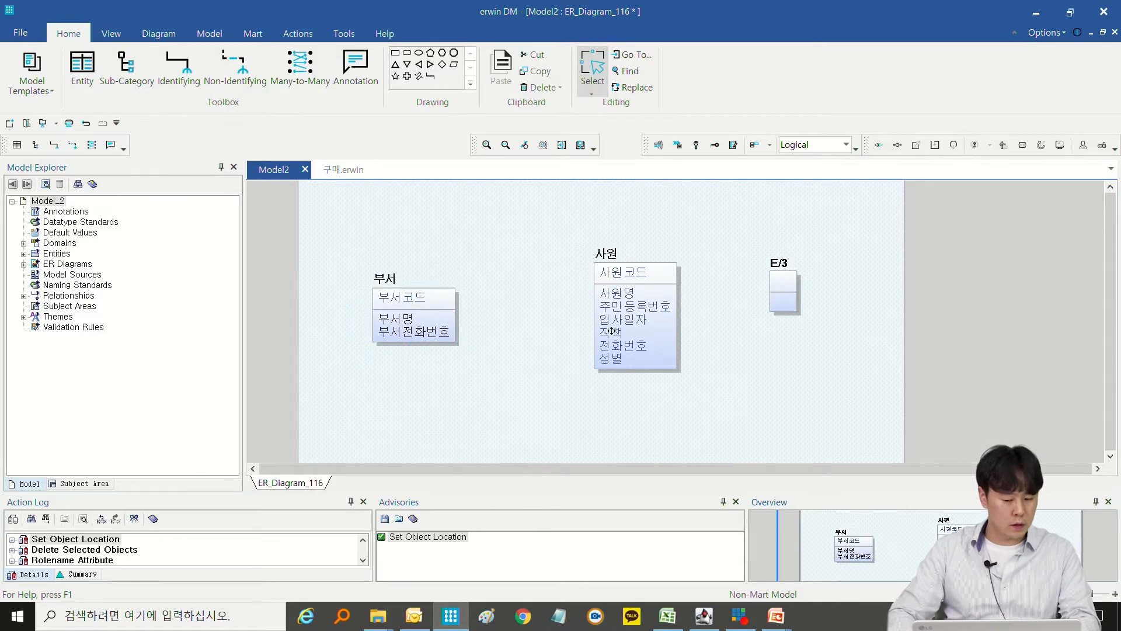
{"action": "left_click", "coordinate": [676, 325]}
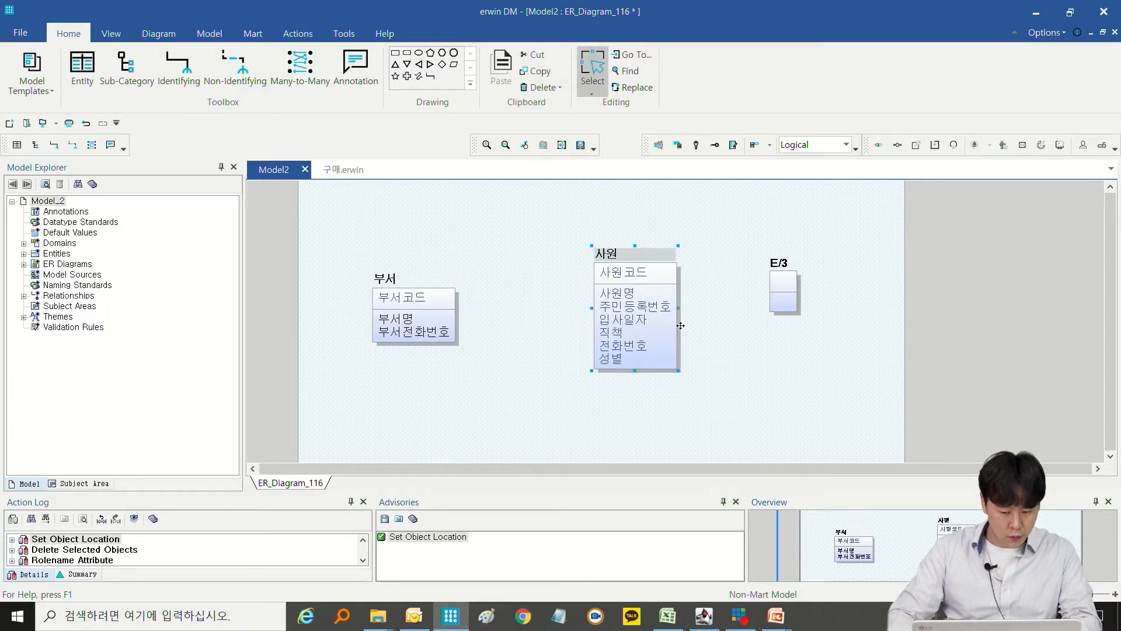
{"action": "left_click_drag", "start_coordinate": [683, 327], "coordinate": [681, 335]}
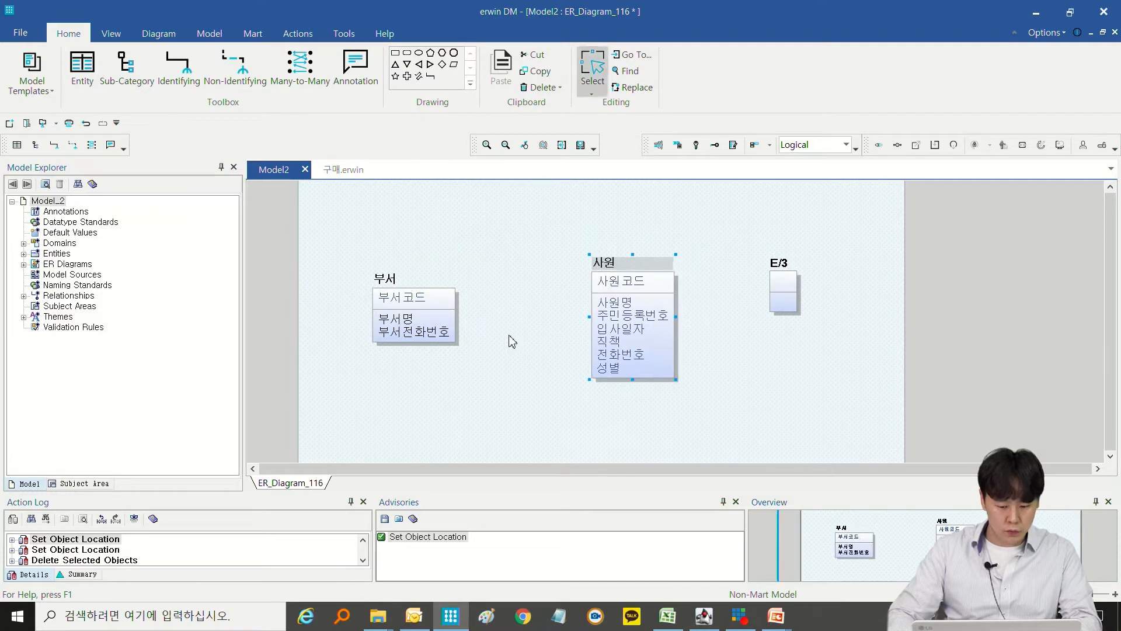
{"action": "left_click", "coordinate": [438, 321]}
{"action": "left_click", "coordinate": [607, 336]}
{"action": "left_click", "coordinate": [562, 340]}
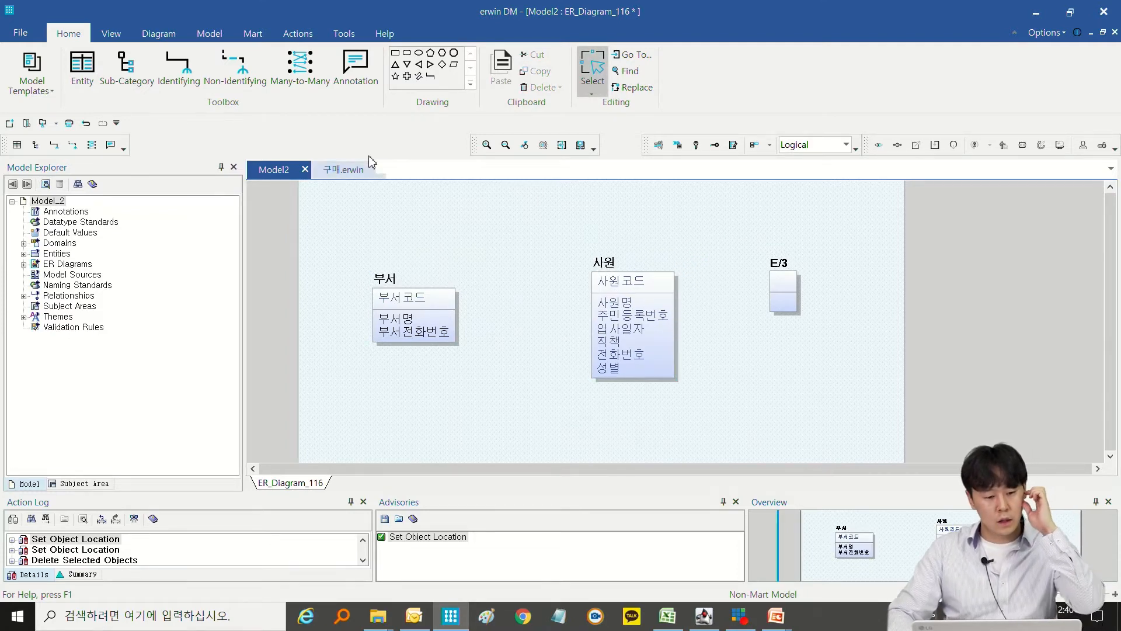
Create a many-to-many relationship between the 부서 and 사원 entities
{"action": "left_click", "coordinate": [304, 75]}
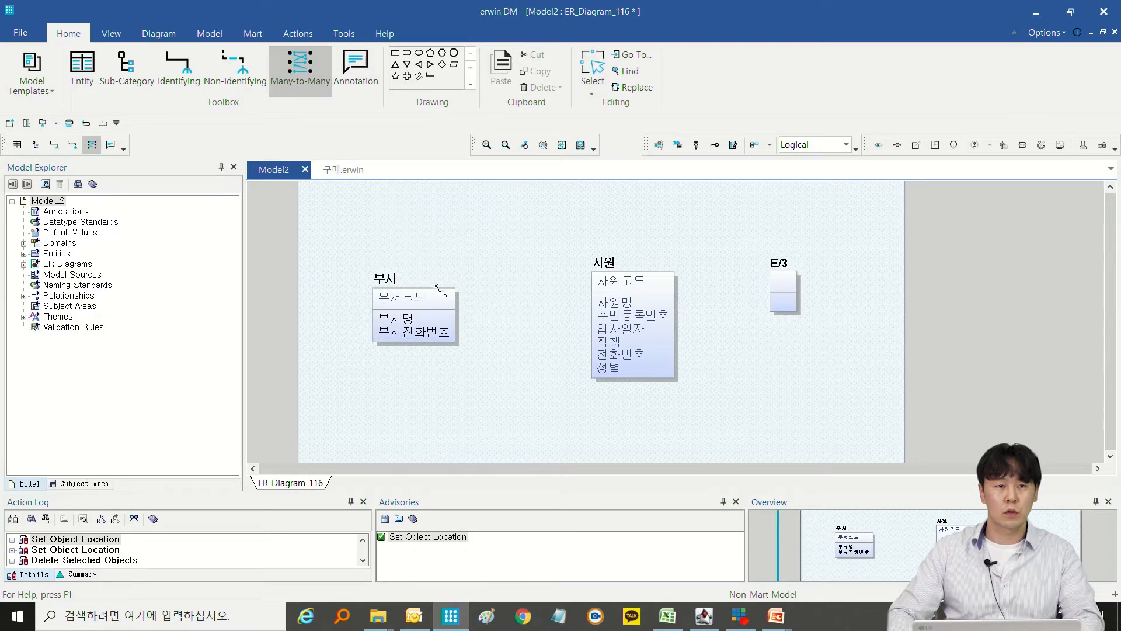
{"action": "left_click", "coordinate": [444, 334]}
{"action": "left_click", "coordinate": [621, 330]}
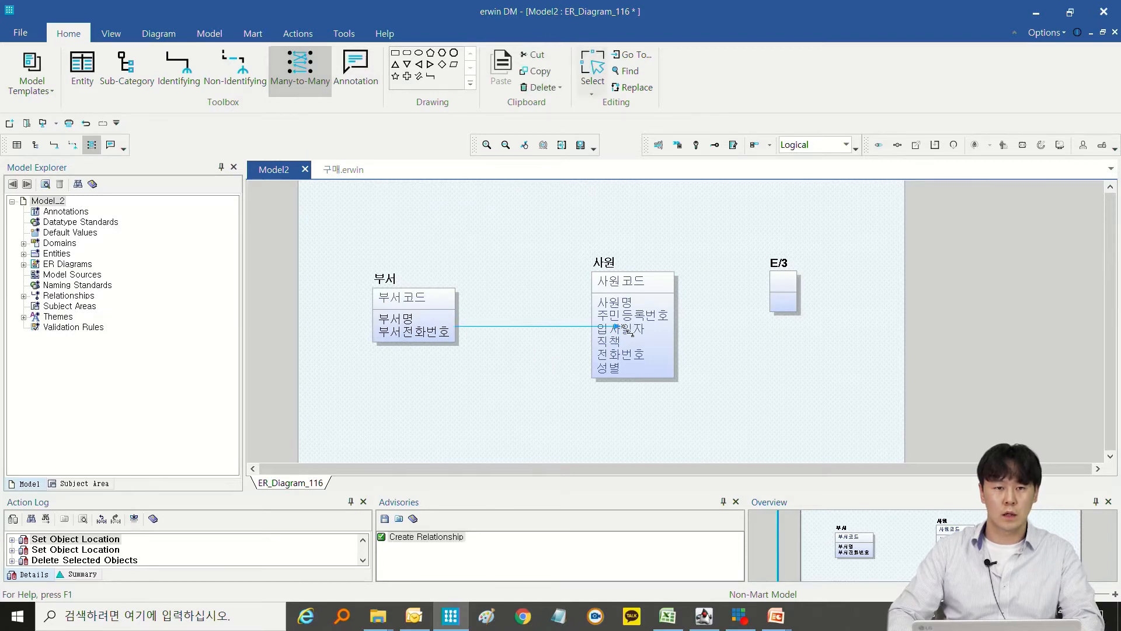
{"action": "left_click", "coordinate": [545, 358]}
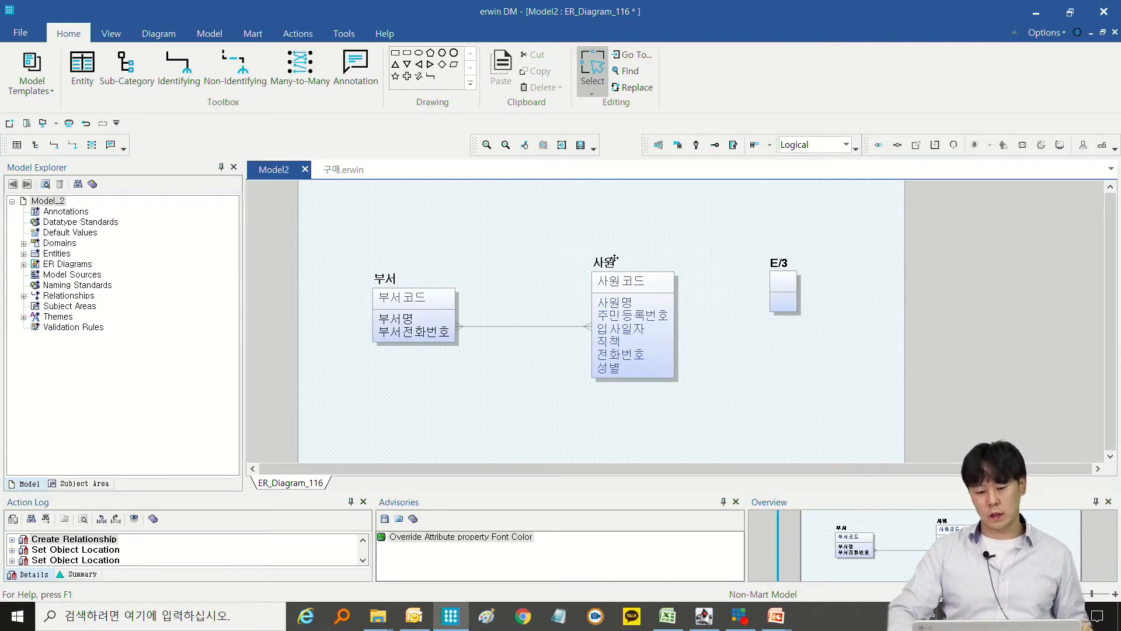
Show the physical model and spread the tables into a row with 부서_사원 between 부서 and 사원
{"action": "left_click", "coordinate": [821, 145]}
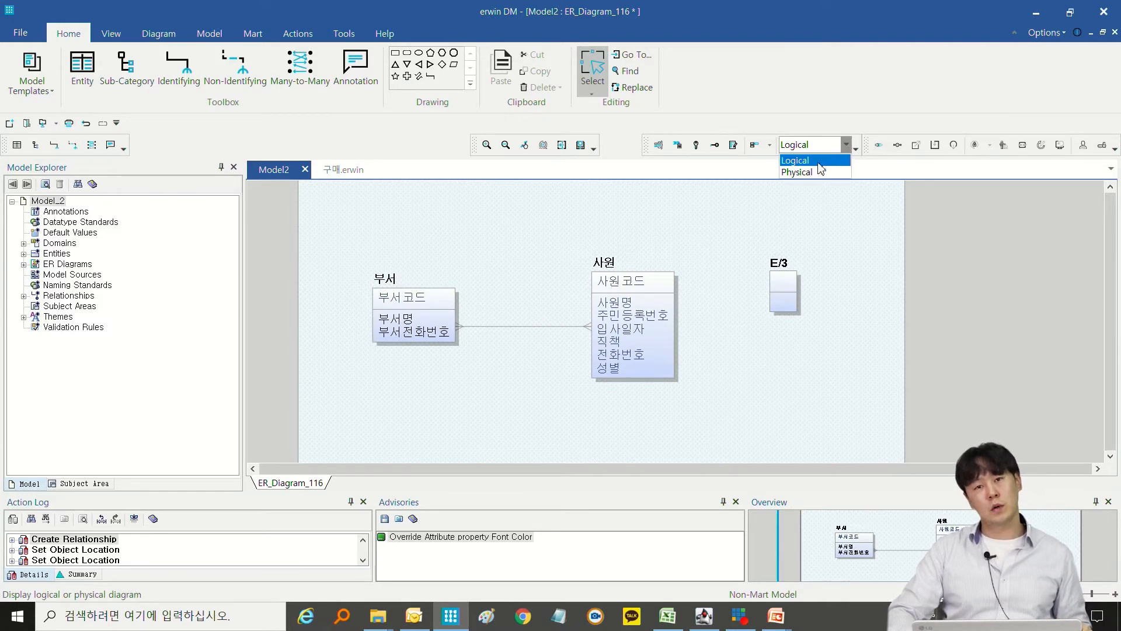
{"action": "left_click", "coordinate": [808, 172]}
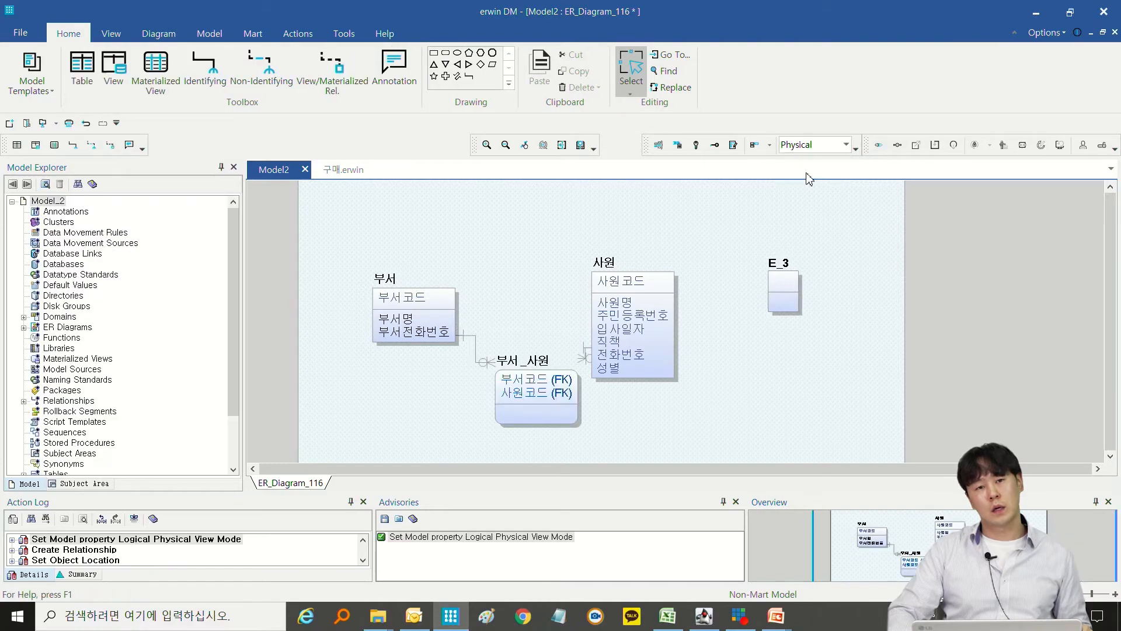
{"action": "left_click_drag", "start_coordinate": [530, 377], "coordinate": [518, 315]}
{"action": "left_click_drag", "start_coordinate": [663, 324], "coordinate": [699, 322]}
{"action": "left_click_drag", "start_coordinate": [449, 320], "coordinate": [370, 320]}
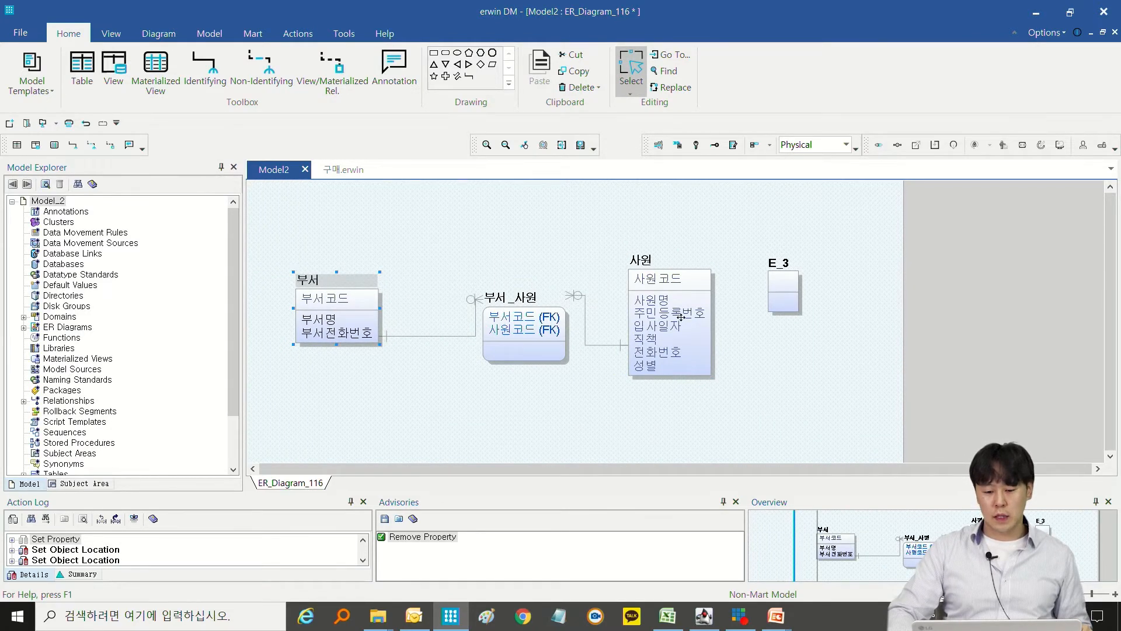
{"action": "left_click_drag", "start_coordinate": [579, 401], "coordinate": [466, 267]}
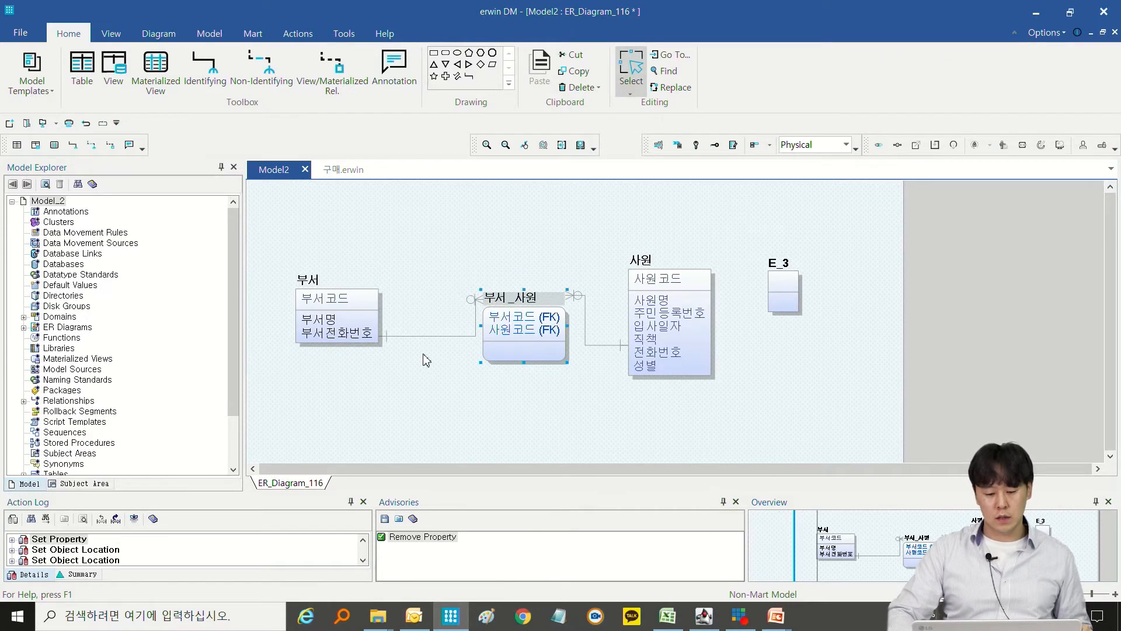
{"action": "left_click_drag", "start_coordinate": [280, 254], "coordinate": [569, 403]}
{"action": "left_click_drag", "start_coordinate": [745, 240], "coordinate": [461, 445]}
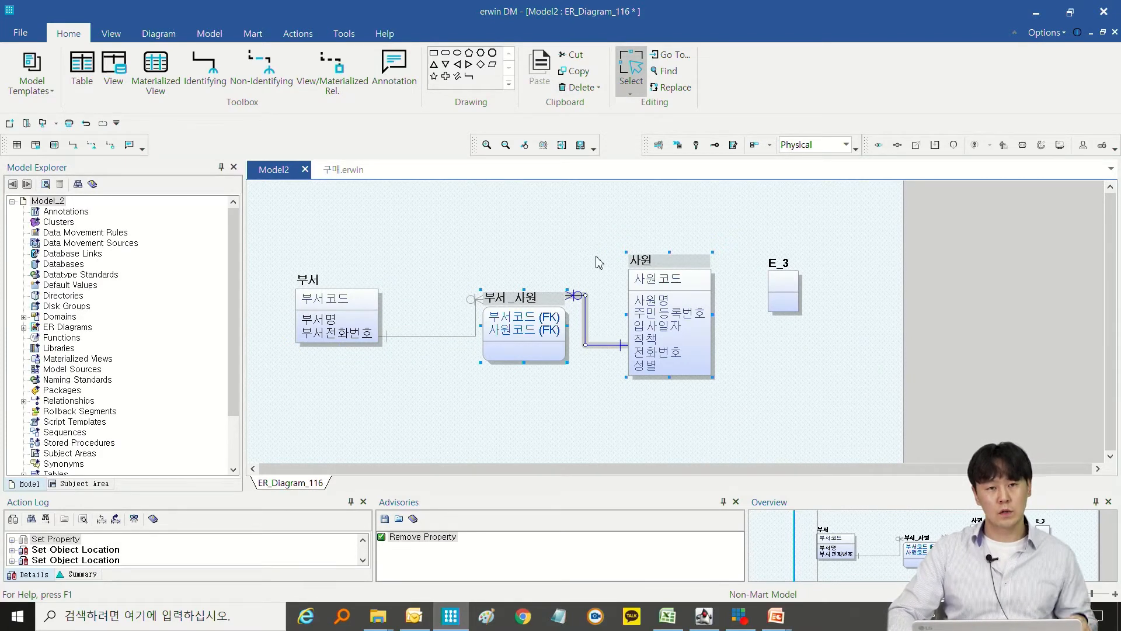
Clear the table selection and return the diagram to the logical model
{"action": "left_click", "coordinate": [717, 418]}
{"action": "left_click", "coordinate": [818, 144]}
{"action": "left_click", "coordinate": [816, 160]}
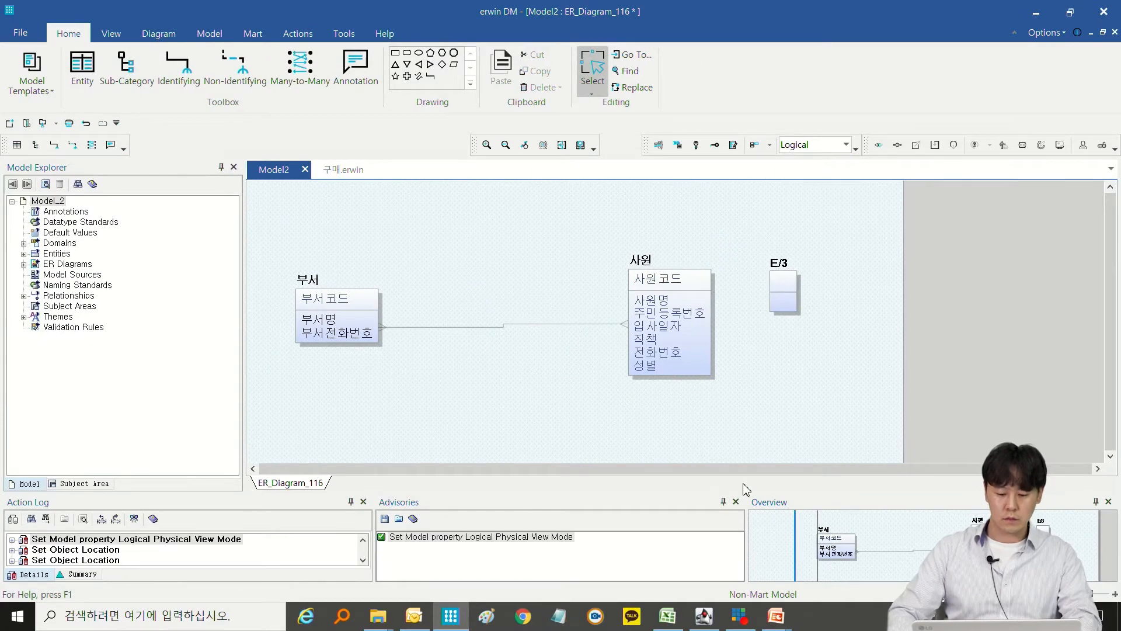
Switch to the PowerPoint slides and go through the many-to-many relationship and Subject Area/Diagram creation pages
{"action": "left_click", "coordinate": [774, 616]}
{"action": "left_click", "coordinate": [805, 558]}
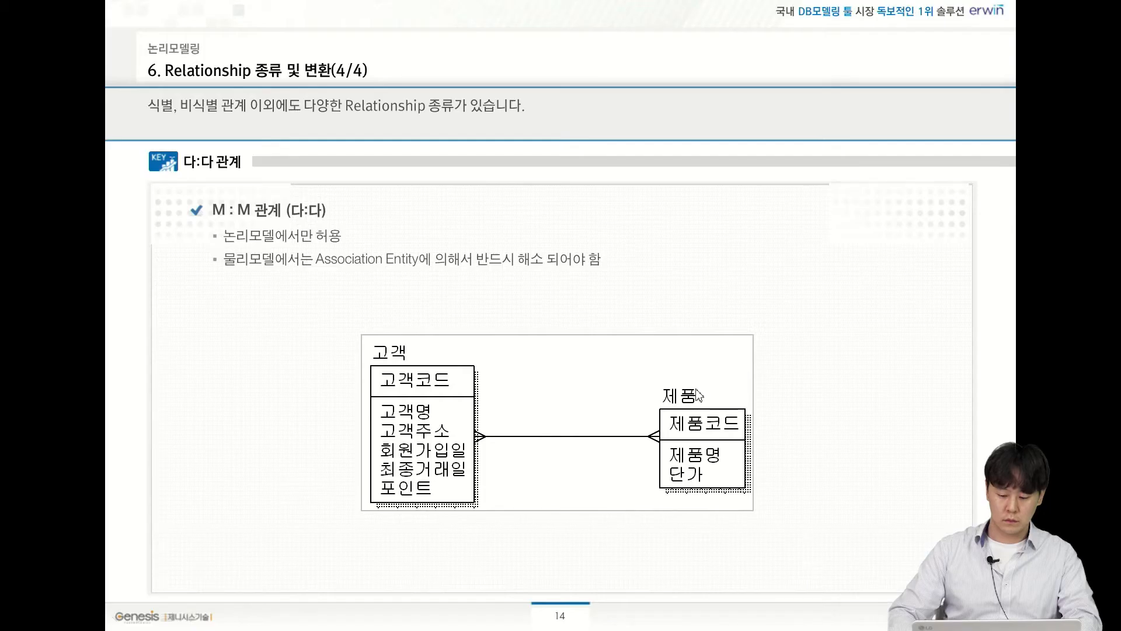
{"action": "left_click", "coordinate": [699, 395]}
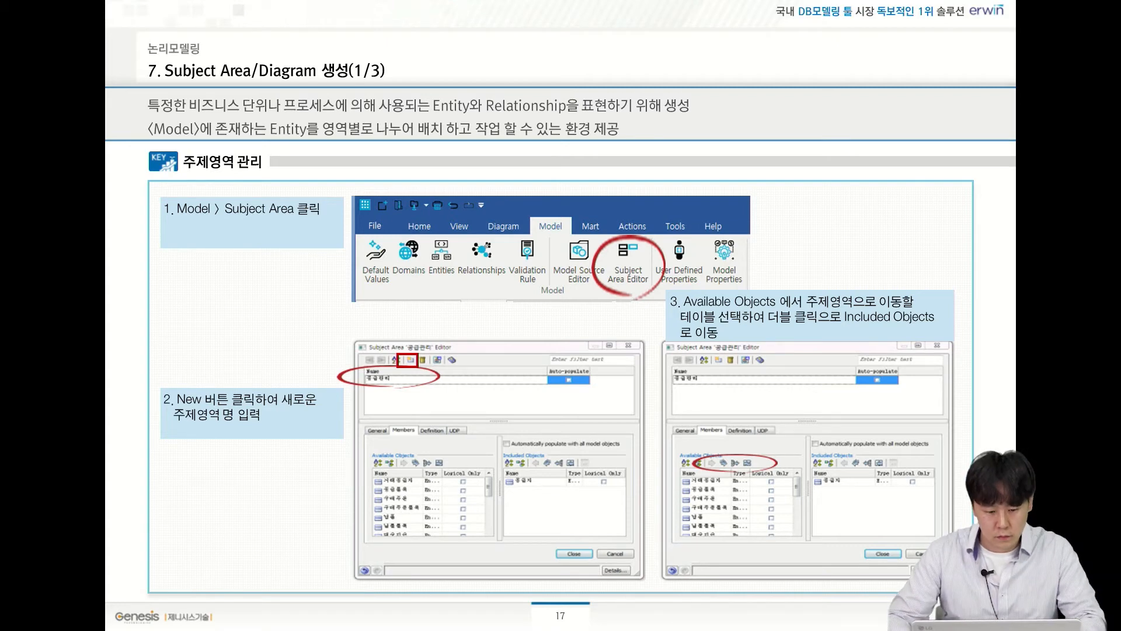
{"action": "left_click", "coordinate": [621, 310]}
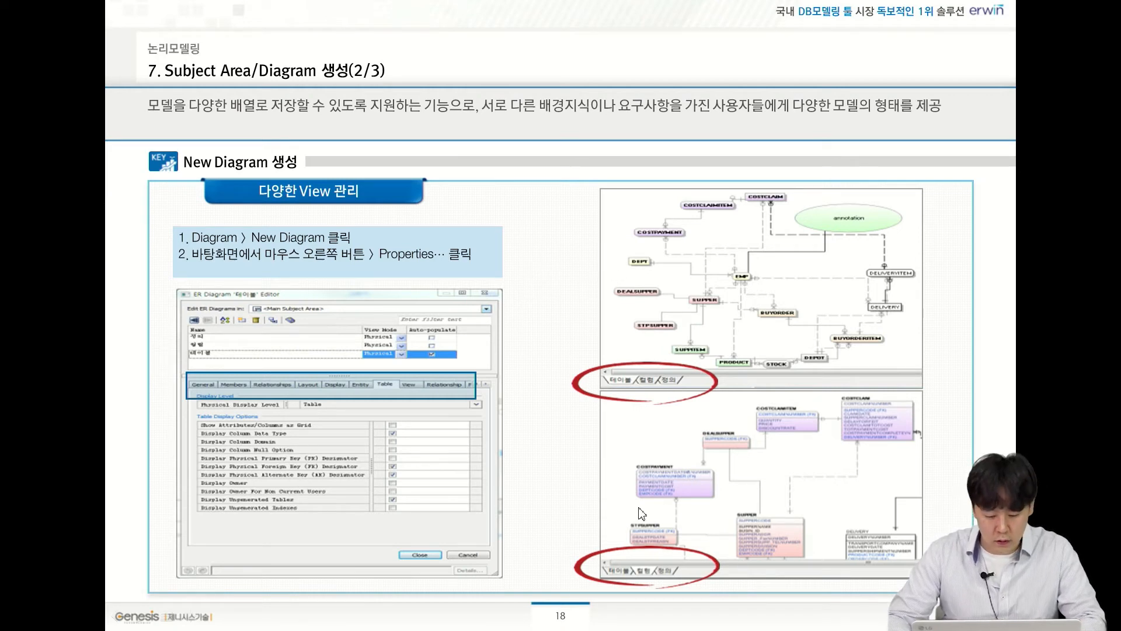
Switch back to erwin DM and close Model2, leaving the 구매.erwin model open
{"action": "key", "text": "super"}
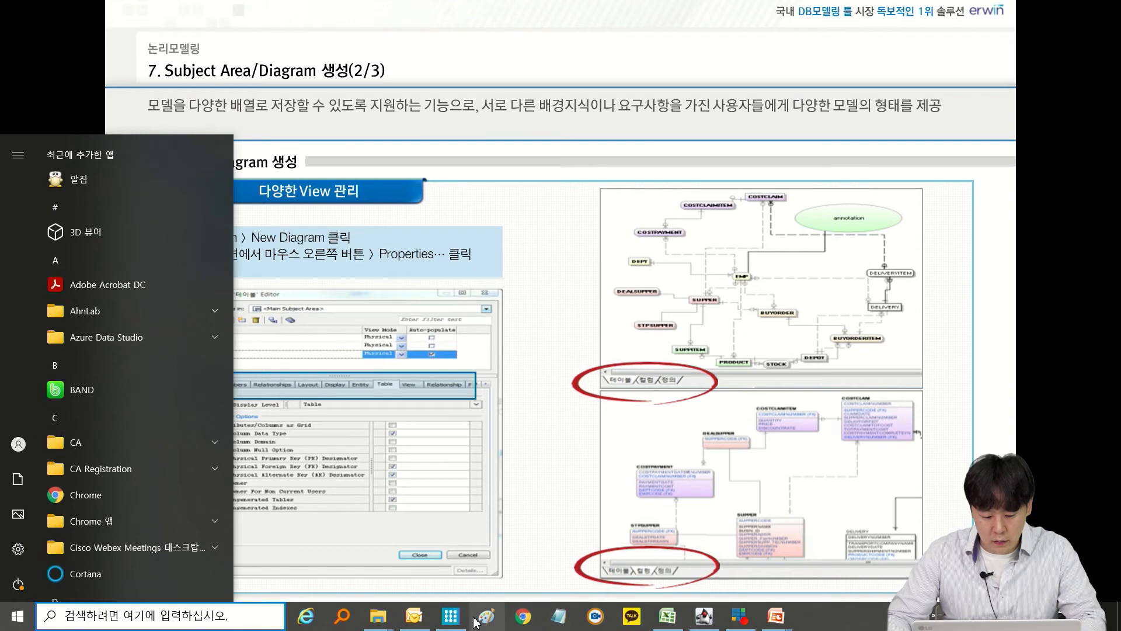
{"action": "left_click", "coordinate": [452, 617]}
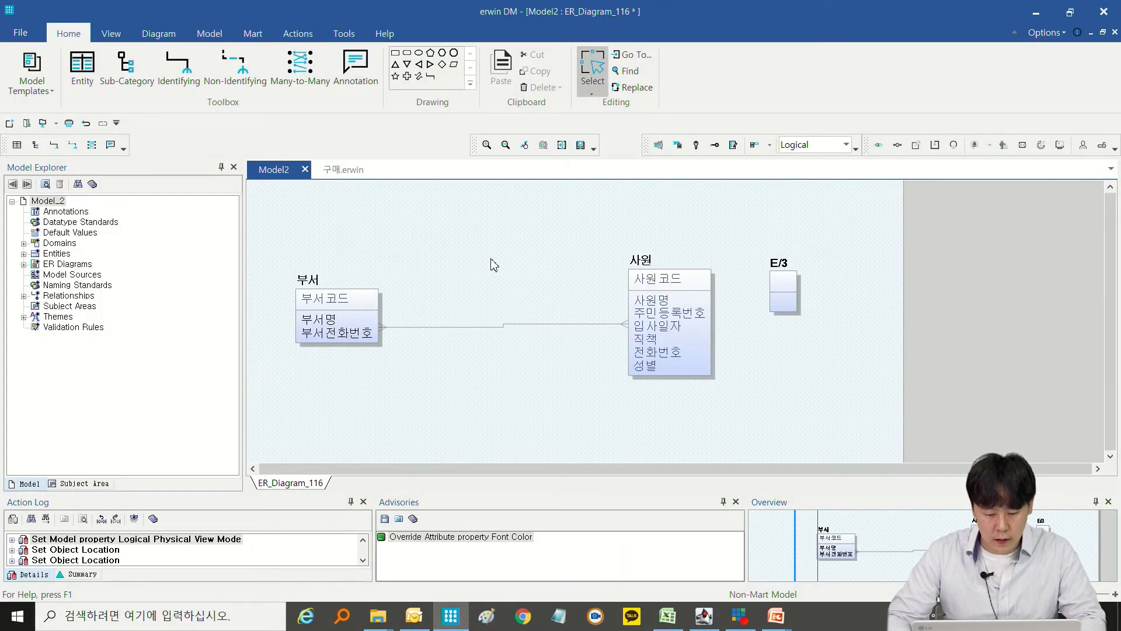
{"action": "left_click", "coordinate": [304, 169]}
{"action": "left_click", "coordinate": [374, 241]}
{"action": "left_click", "coordinate": [567, 347]}
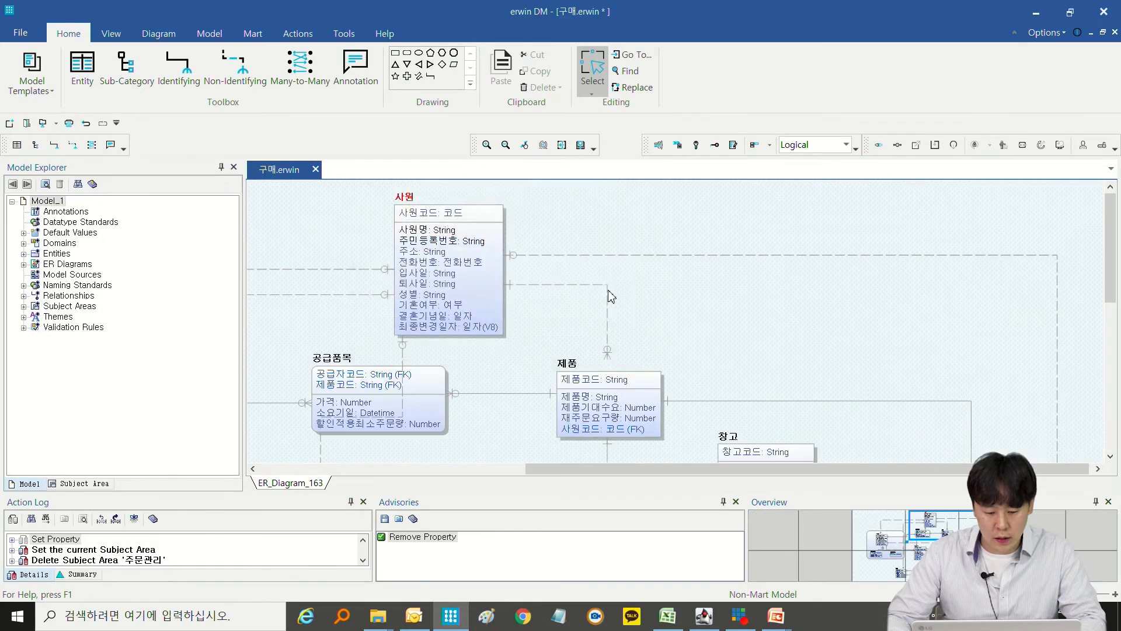
Examine the entities and relationships across the 구매.erwin diagram, from 사원 and 제품 down to 납품 and 대금청구
{"action": "scroll", "coordinate": [733, 333], "scroll_direction": "down", "scroll_amount": 3}
{"action": "left_click_drag", "start_coordinate": [709, 470], "coordinate": [623, 457]}
{"action": "scroll", "coordinate": [642, 388], "scroll_direction": "up", "scroll_amount": 3}
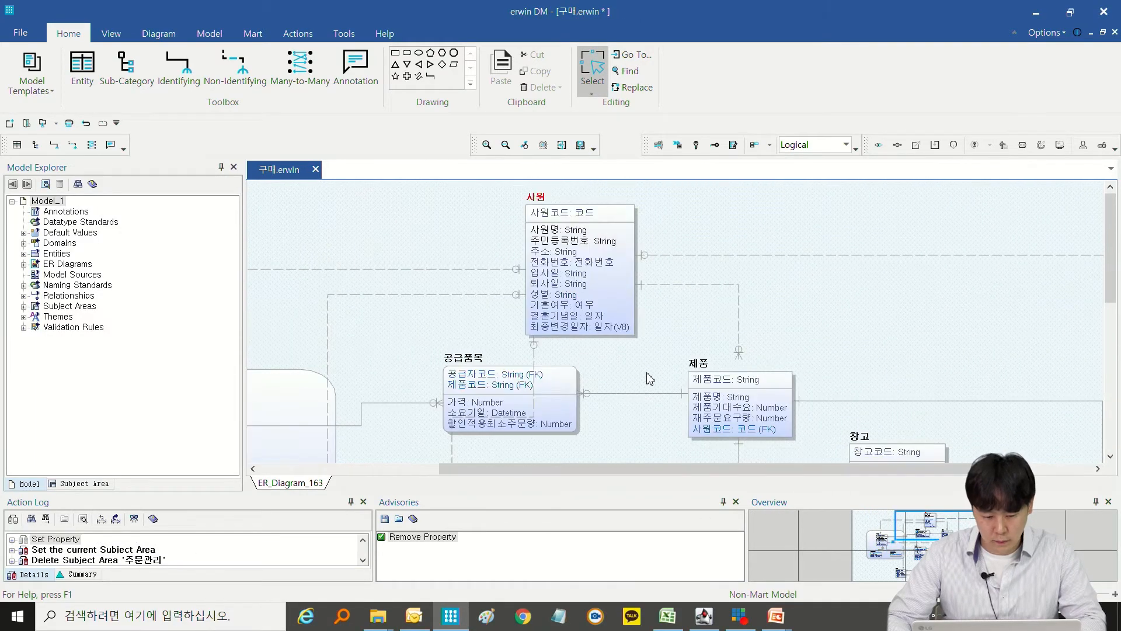
{"action": "scroll", "coordinate": [654, 377], "scroll_direction": "down", "scroll_amount": 1}
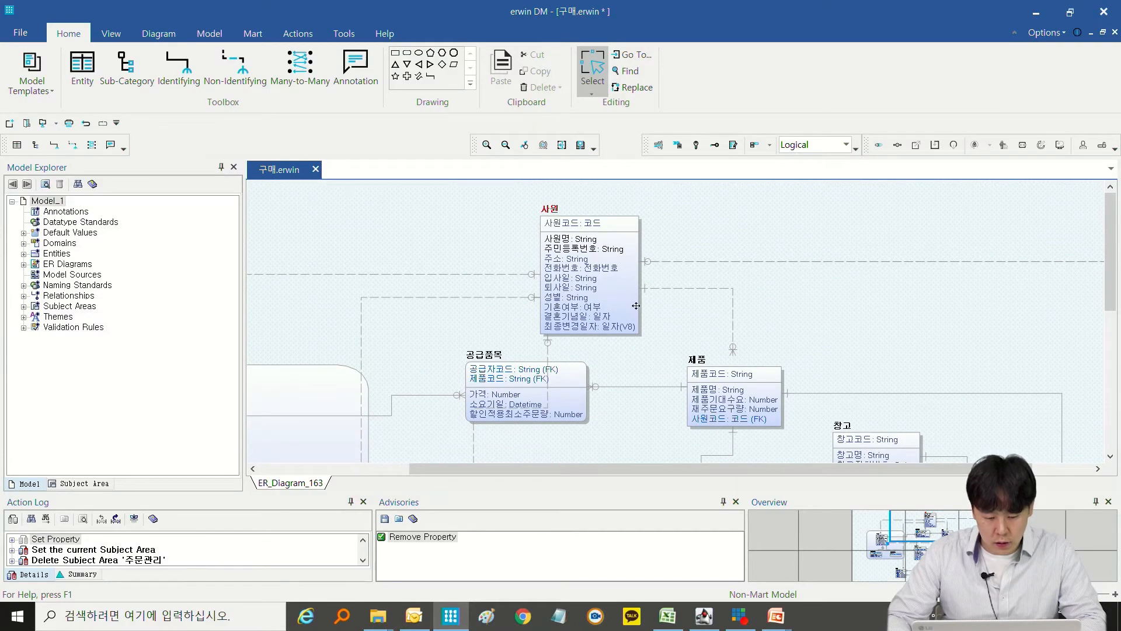
{"action": "scroll", "coordinate": [741, 321], "scroll_direction": "down", "scroll_amount": 4}
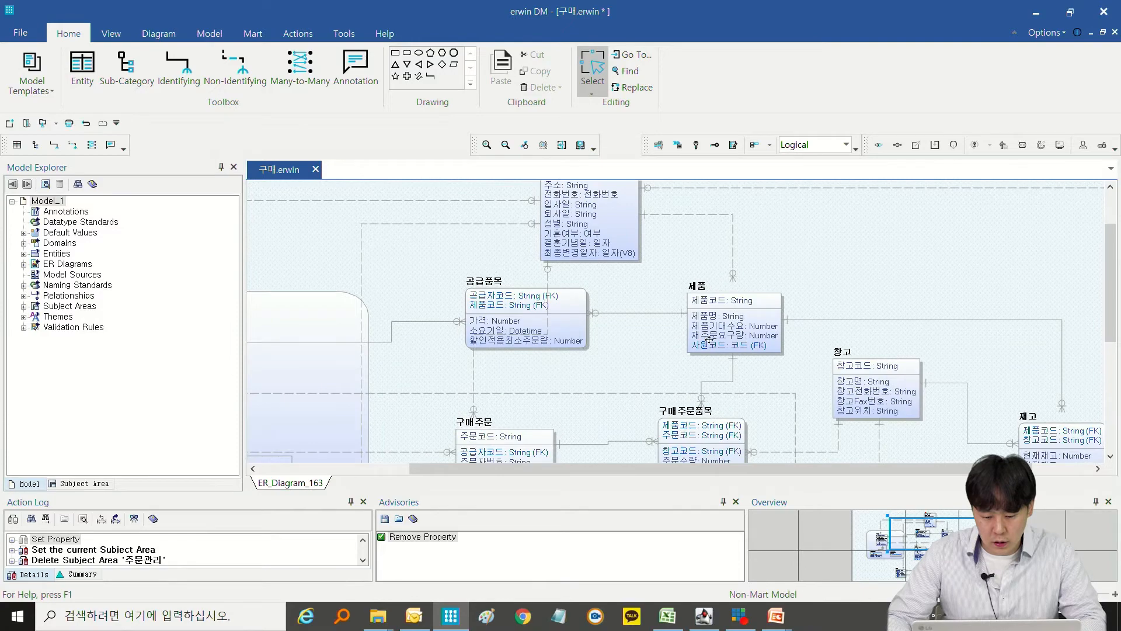
{"action": "scroll", "coordinate": [604, 346], "scroll_direction": "down", "scroll_amount": 6}
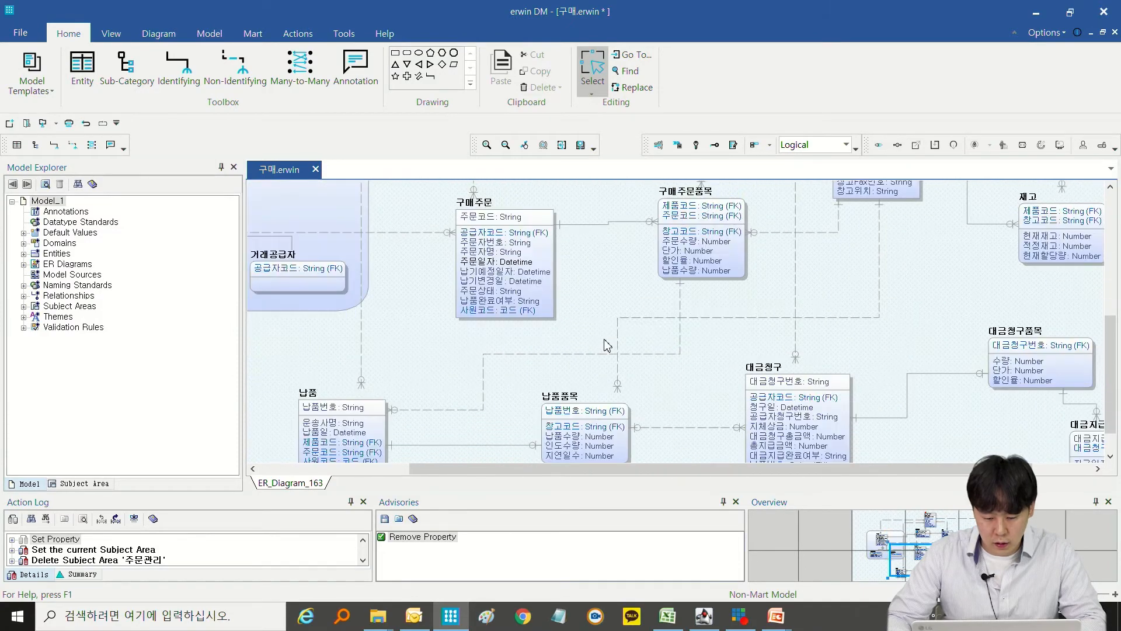
{"action": "scroll", "coordinate": [683, 390], "scroll_direction": "up", "scroll_amount": 10}
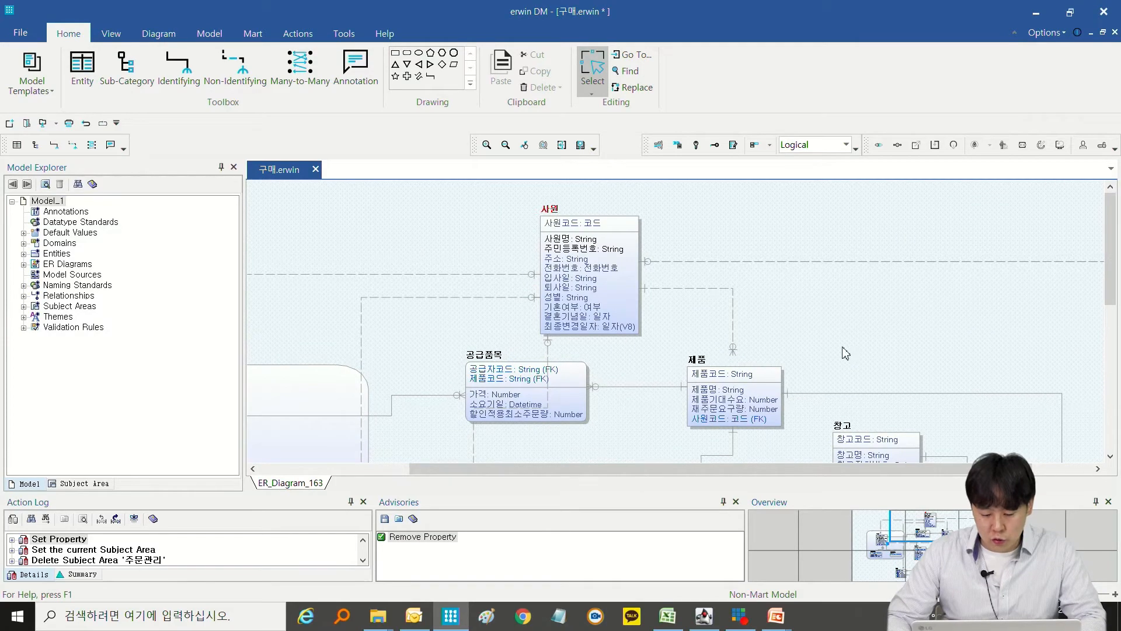
{"action": "scroll", "coordinate": [812, 383], "scroll_direction": "down", "scroll_amount": 2}
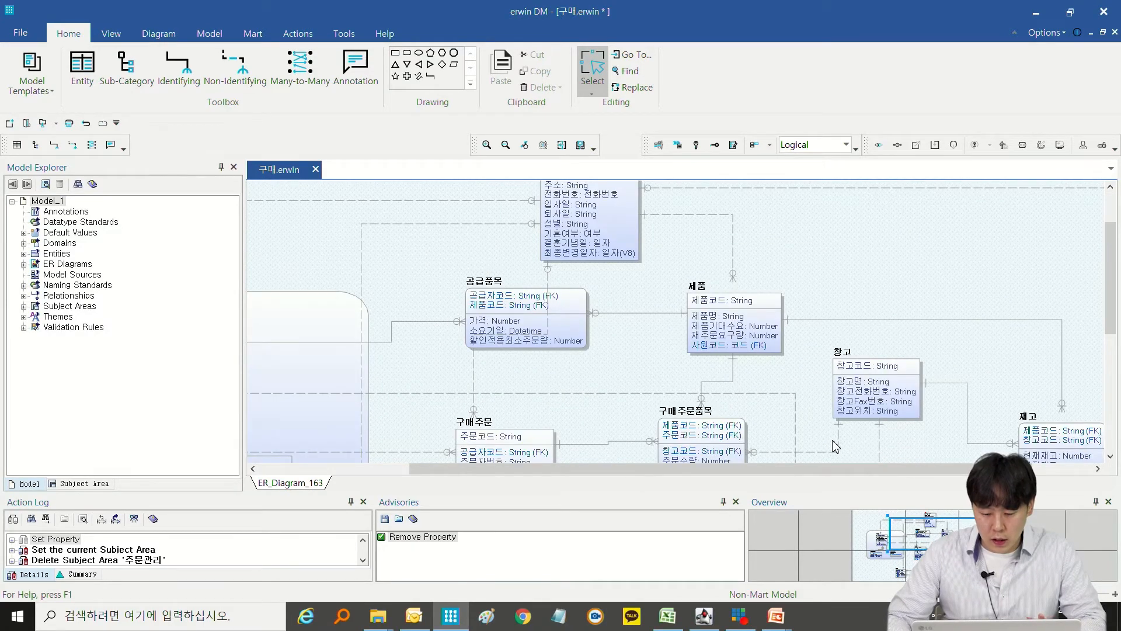
{"action": "scroll", "coordinate": [802, 433], "scroll_direction": "up", "scroll_amount": 2}
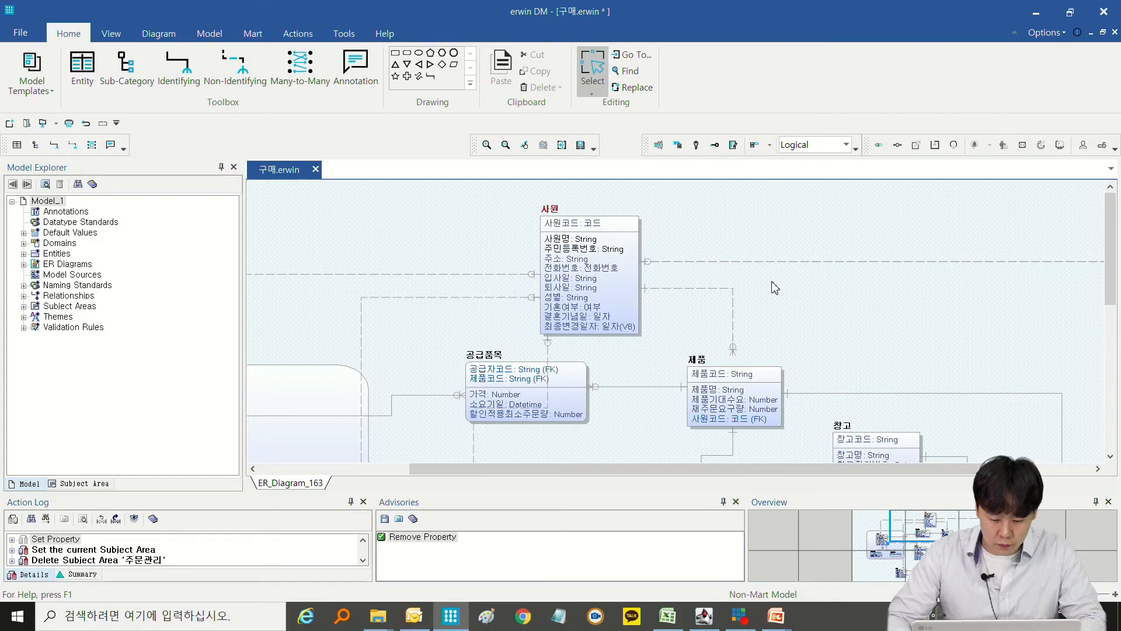
{"action": "scroll", "coordinate": [775, 287], "scroll_direction": "down", "scroll_amount": 2}
{"action": "scroll", "coordinate": [787, 316], "scroll_direction": "down", "scroll_amount": 2}
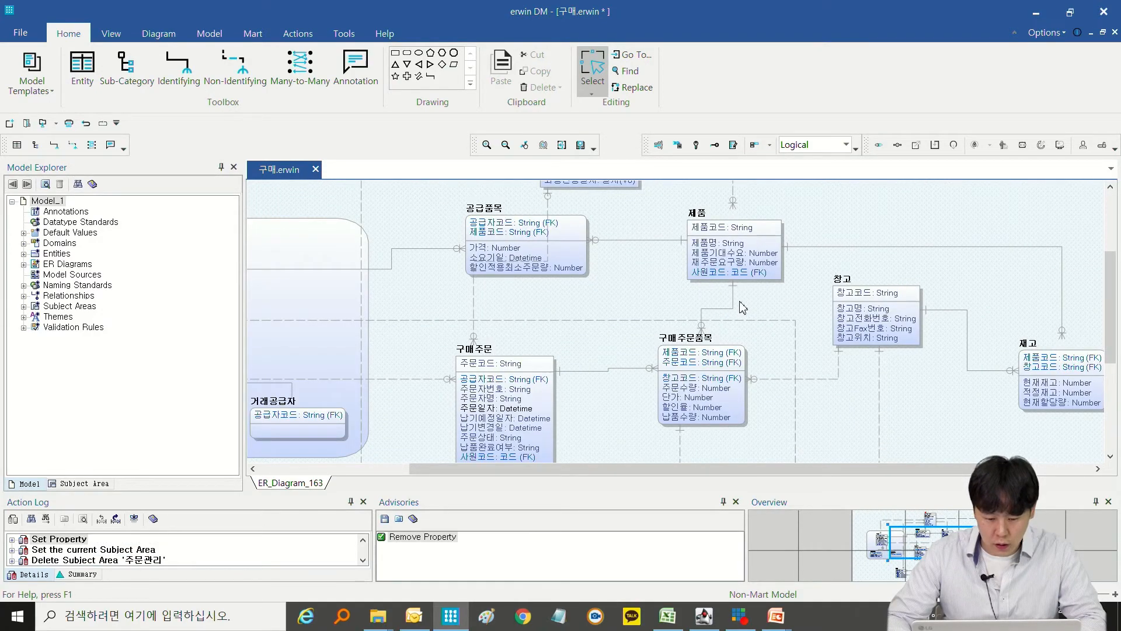
{"action": "scroll", "coordinate": [741, 304], "scroll_direction": "up", "scroll_amount": 2}
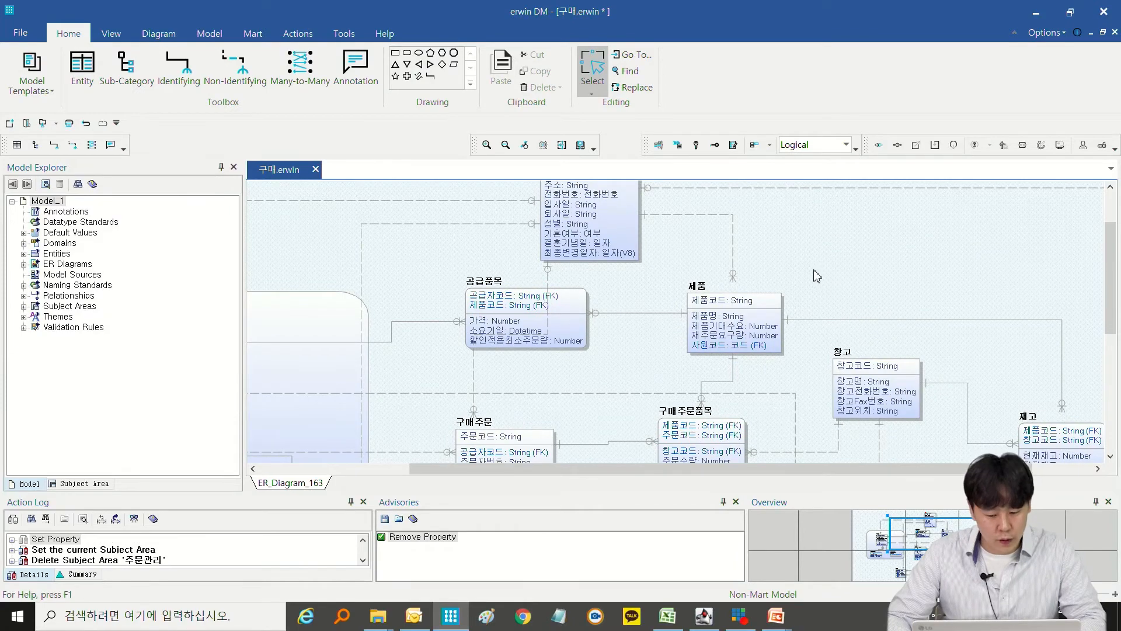
{"action": "scroll", "coordinate": [809, 268], "scroll_direction": "up", "scroll_amount": 2}
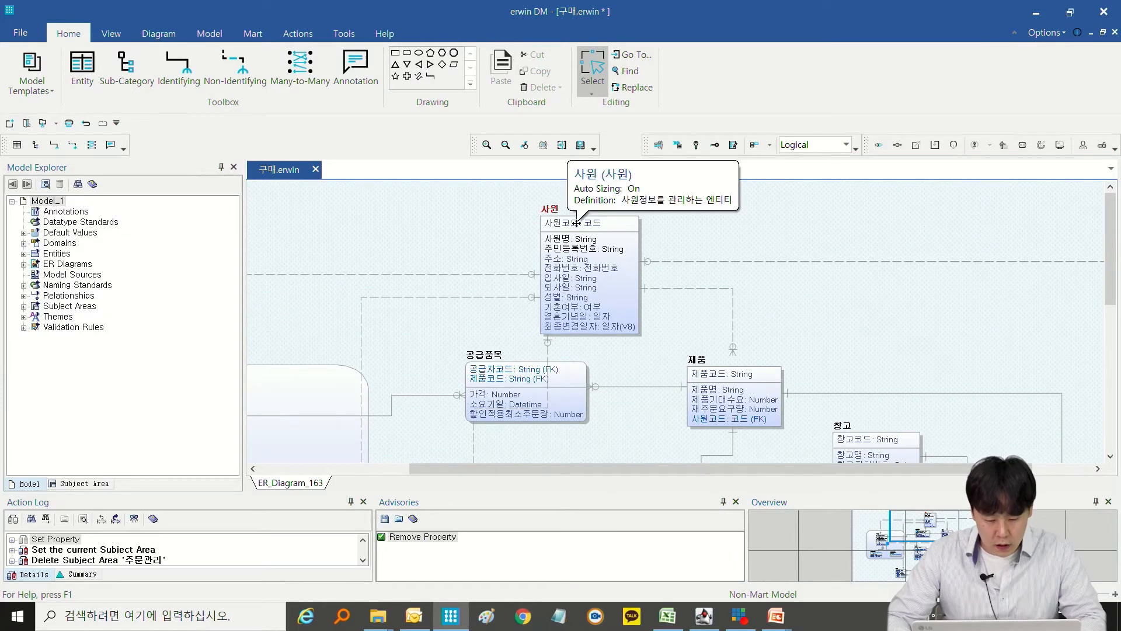
{"action": "scroll", "coordinate": [765, 281], "scroll_direction": "down", "scroll_amount": 6}
{"action": "scroll", "coordinate": [767, 279], "scroll_direction": "down", "scroll_amount": 4}
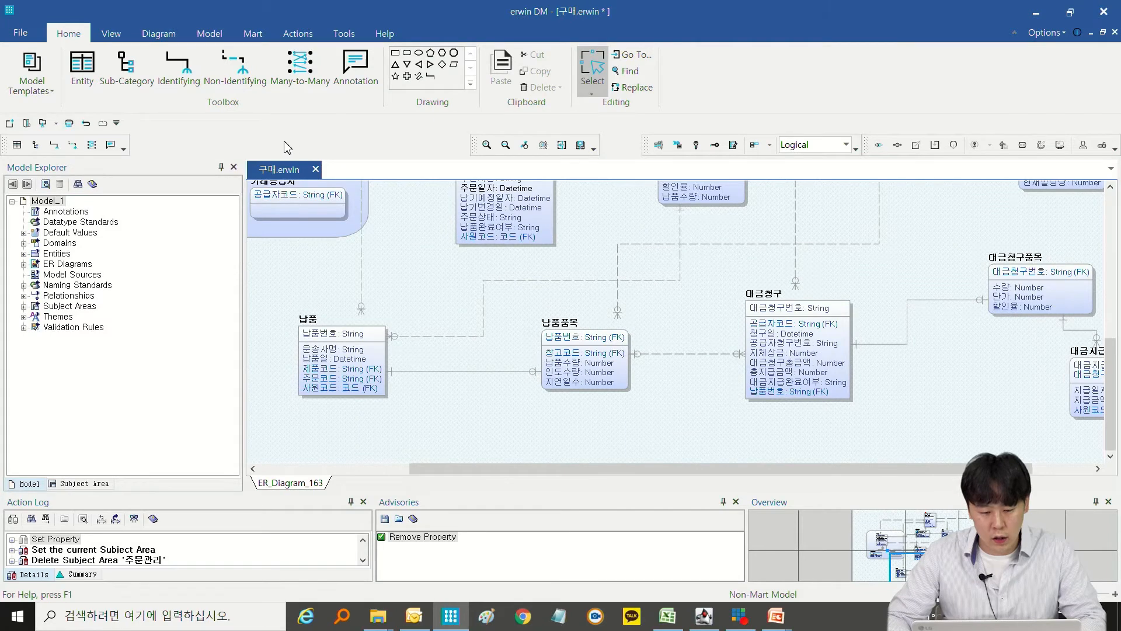
Create a new subject area in the Subject Area Editor
{"action": "left_click", "coordinate": [208, 34]}
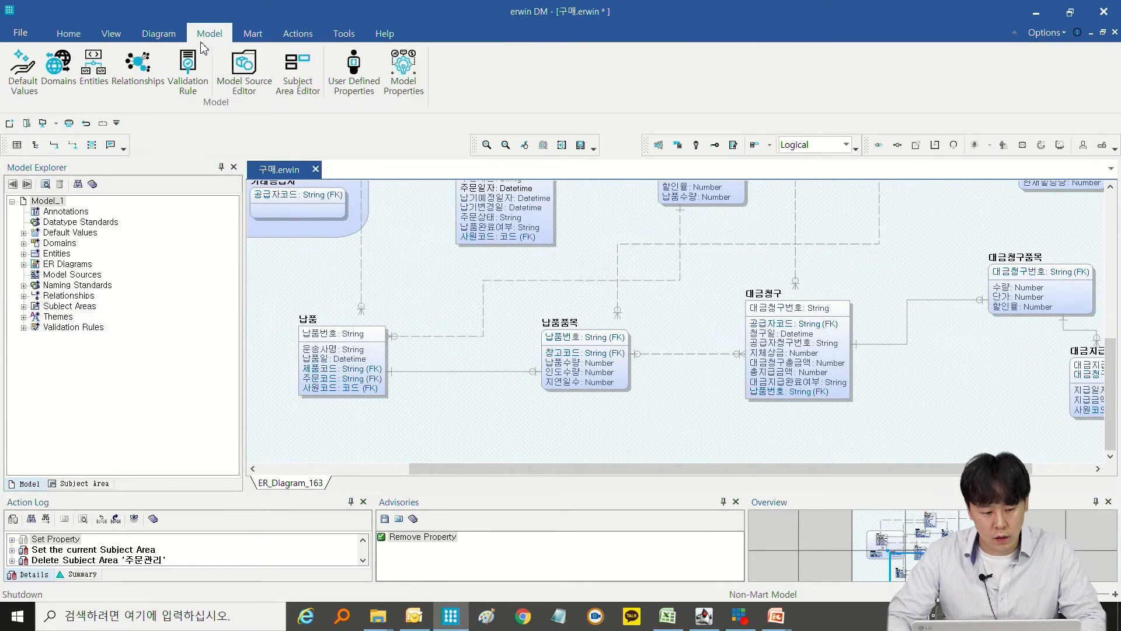
{"action": "left_click", "coordinate": [301, 80]}
{"action": "left_click_drag", "start_coordinate": [555, 9], "coordinate": [463, 41]}
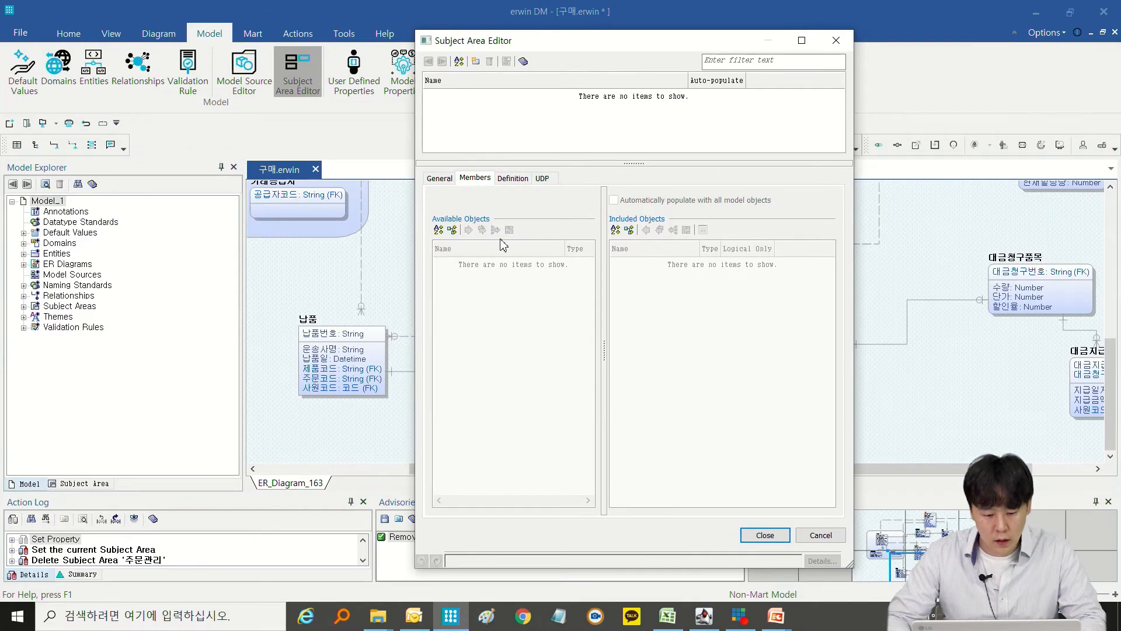
{"action": "left_click", "coordinate": [478, 63]}
{"action": "left_click", "coordinate": [472, 95]}
Rename the new subject area as 공급
{"action": "left_click", "coordinate": [495, 92]}
{"action": "double_click", "coordinate": [496, 92]}
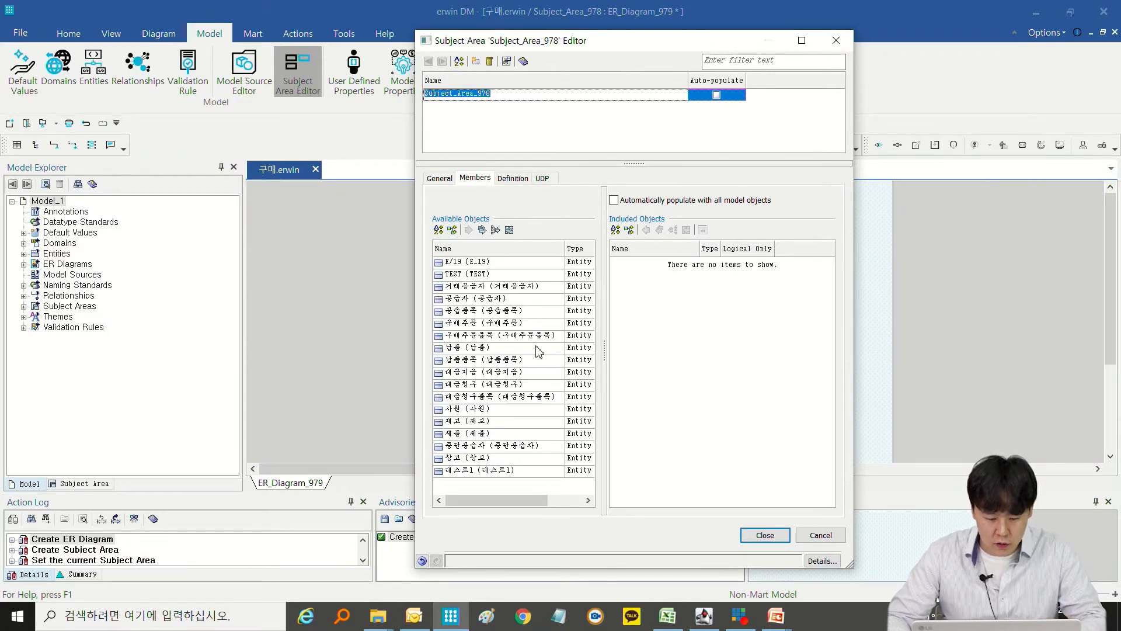
{"action": "type", "text": "rhdr"}
{"action": "key", "text": "BackSpace"}
{"action": "key", "text": "BackSpace"}
{"action": "key", "text": "BackSpace"}
{"action": "key", "text": "BackSpace"}
{"action": "type", "text": "공급"}
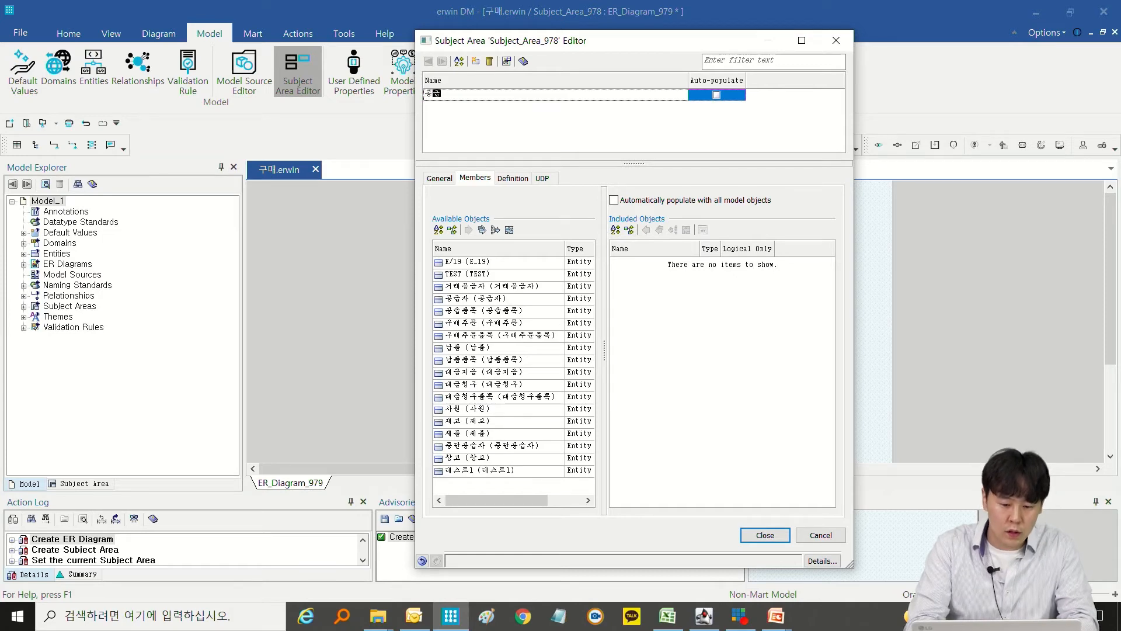
{"action": "key", "text": "Return"}
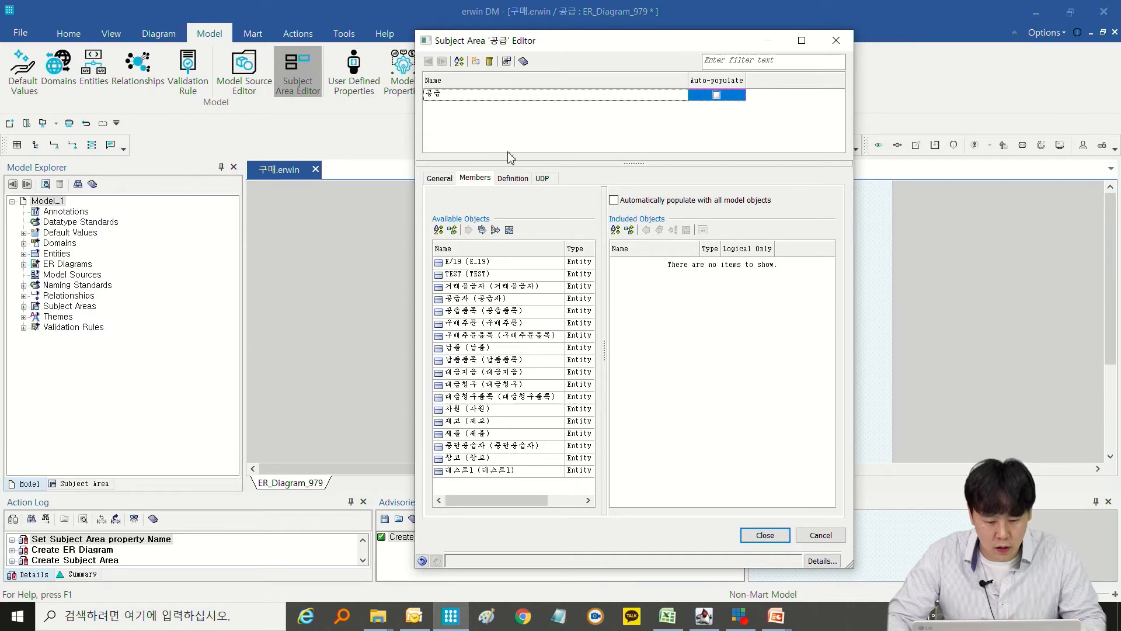
Include the entities 거래공급자, 공급자, 공급품목, 중단공급자 and 창고 in the 공급 subject area and close the editor
{"action": "left_click", "coordinate": [457, 289]}
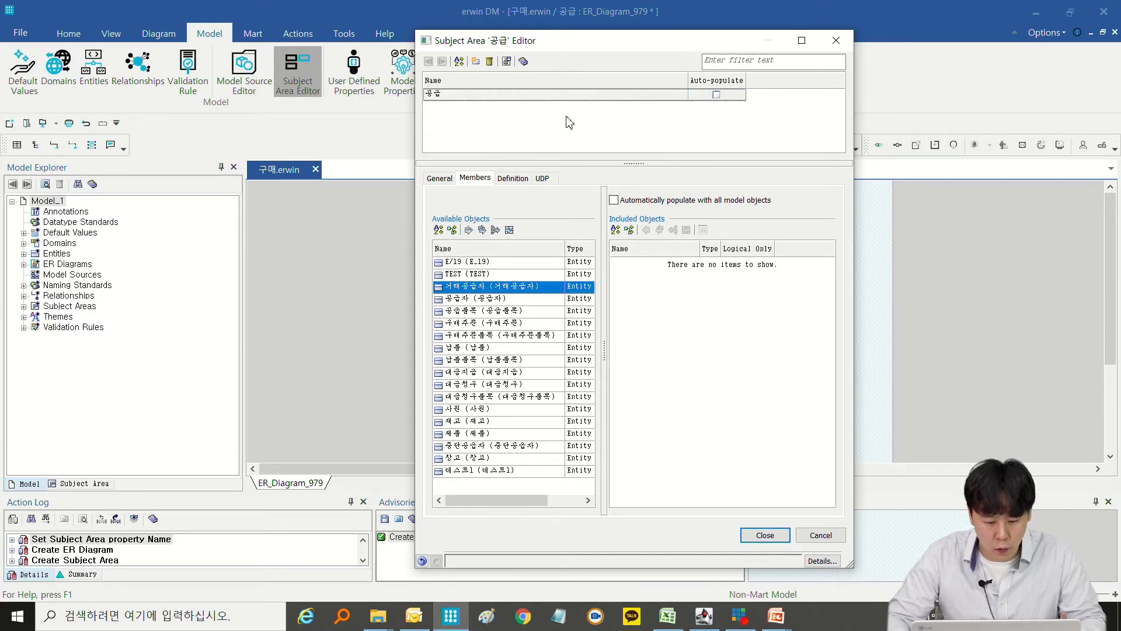
{"action": "left_click", "coordinate": [484, 299], "text": "ctrl"}
{"action": "left_click", "coordinate": [486, 311], "text": "ctrl"}
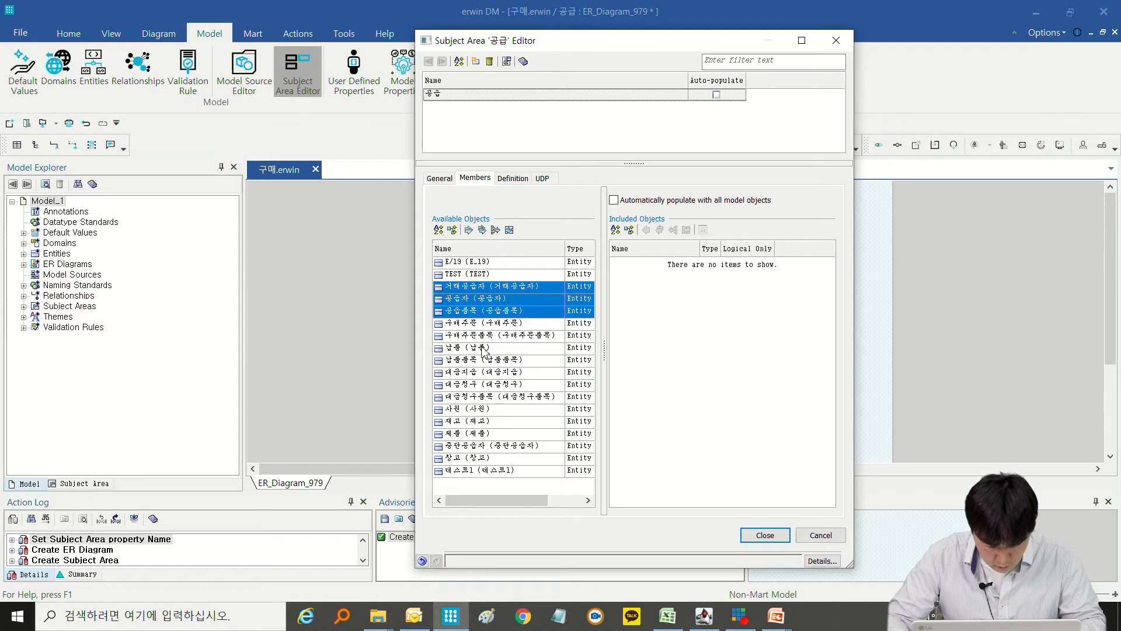
{"action": "left_click", "coordinate": [494, 446], "text": "ctrl"}
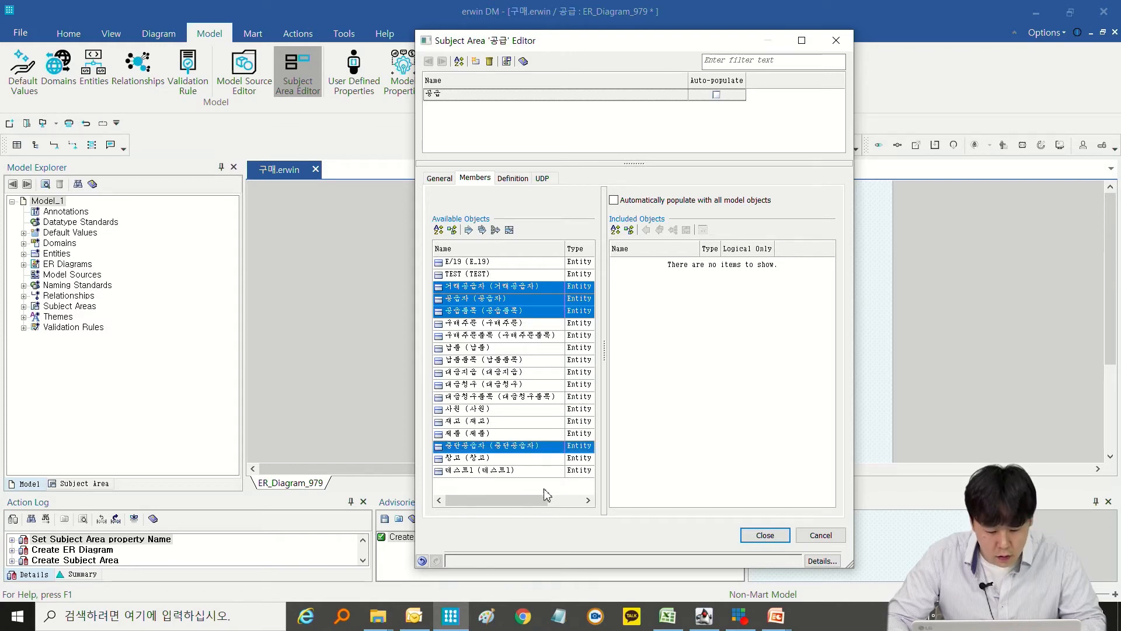
{"action": "left_click", "coordinate": [478, 459], "text": "ctrl"}
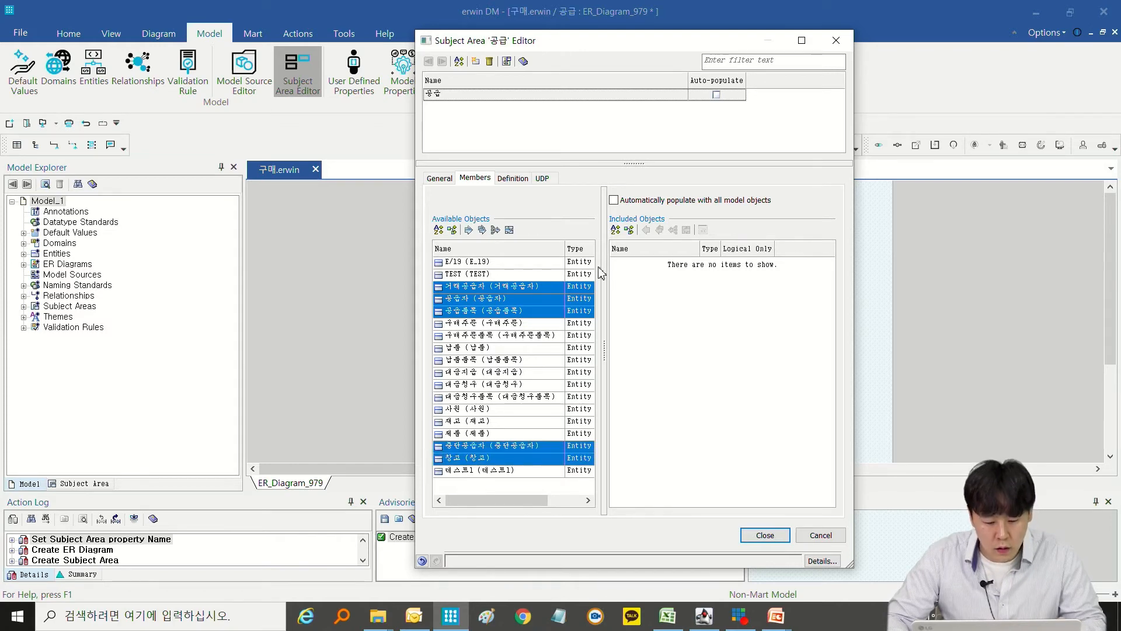
{"action": "left_click", "coordinate": [468, 230]}
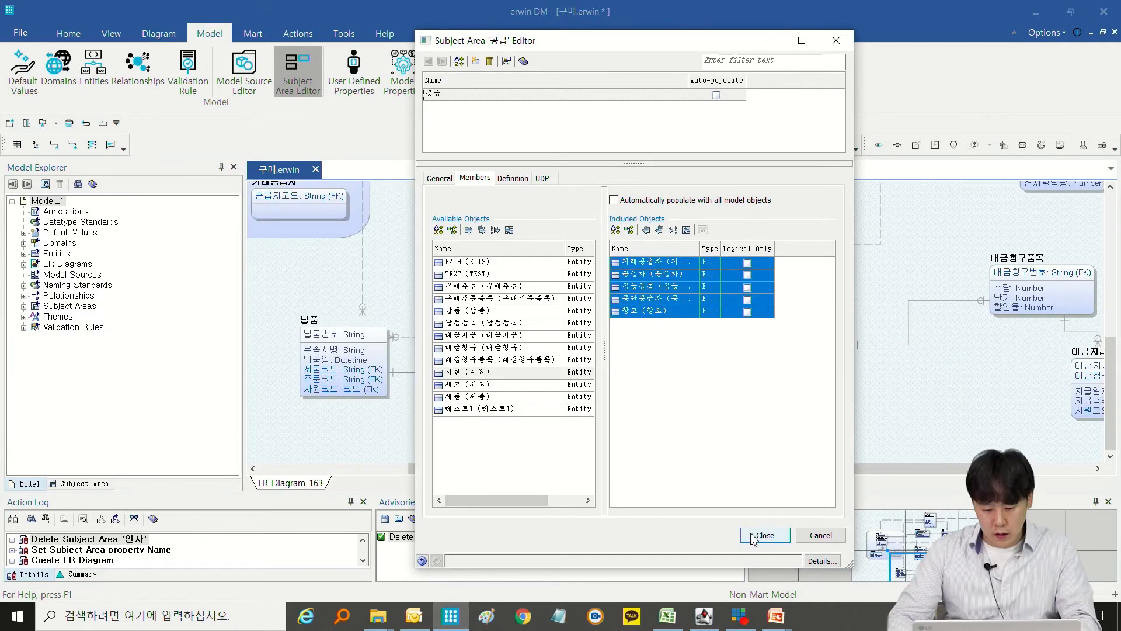
{"action": "left_click", "coordinate": [762, 534]}
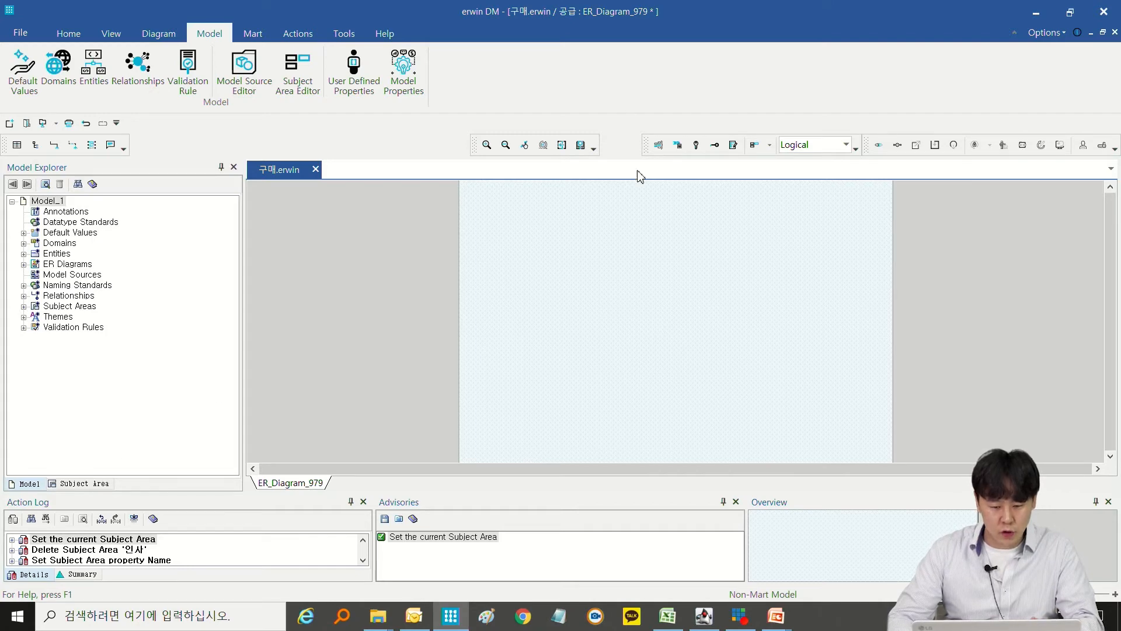
Show the Model Explorer by subject area and display the whole <model> diagram
{"action": "left_click", "coordinate": [80, 484]}
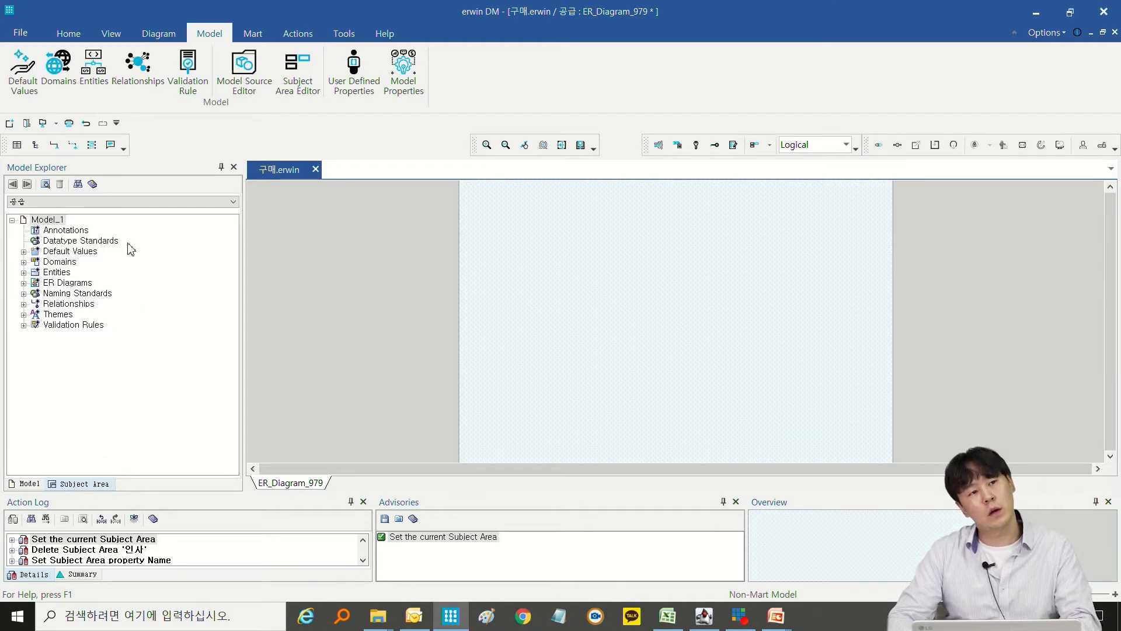
{"action": "left_click", "coordinate": [138, 215]}
{"action": "left_click", "coordinate": [133, 203]}
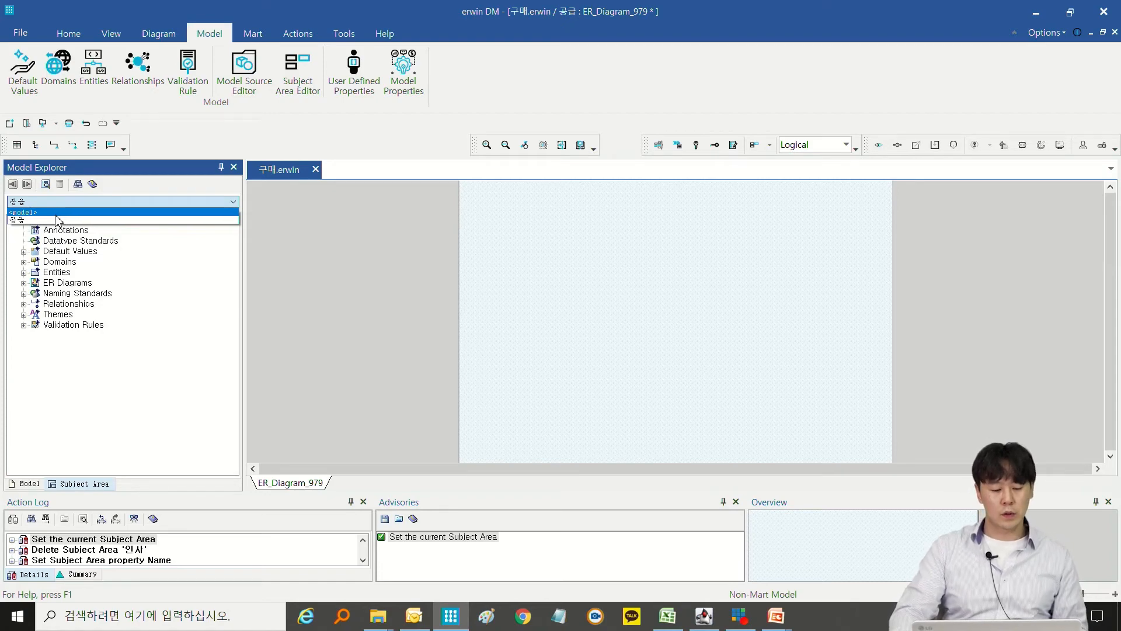
{"action": "left_click", "coordinate": [56, 213]}
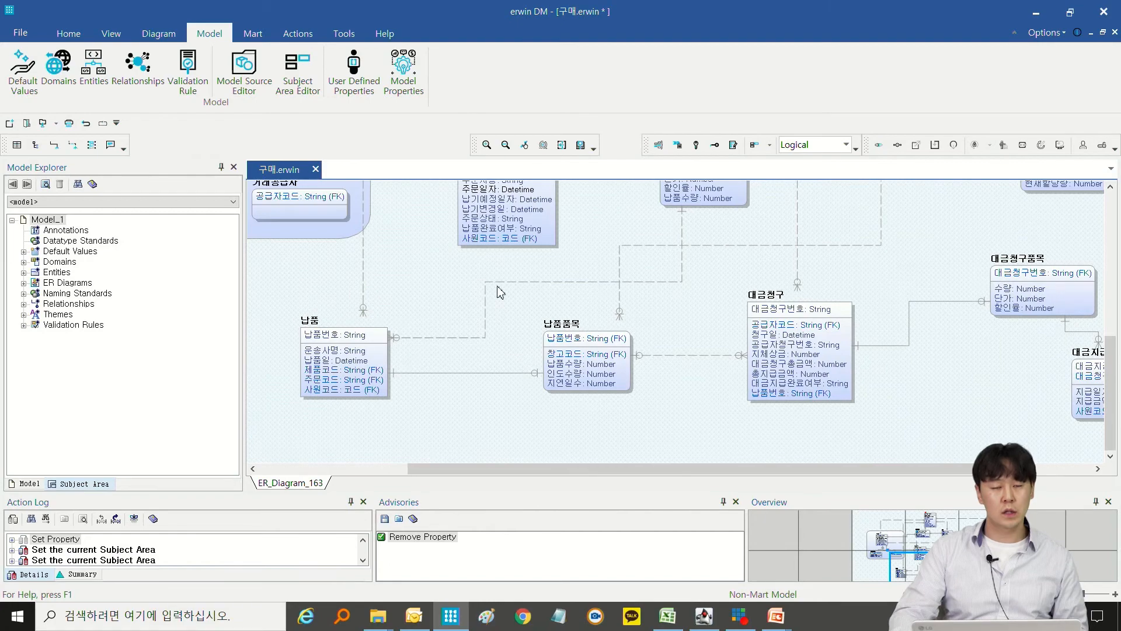
Make 공급 the current subject area and expand its entities in the Model Explorer
{"action": "left_click", "coordinate": [205, 203]}
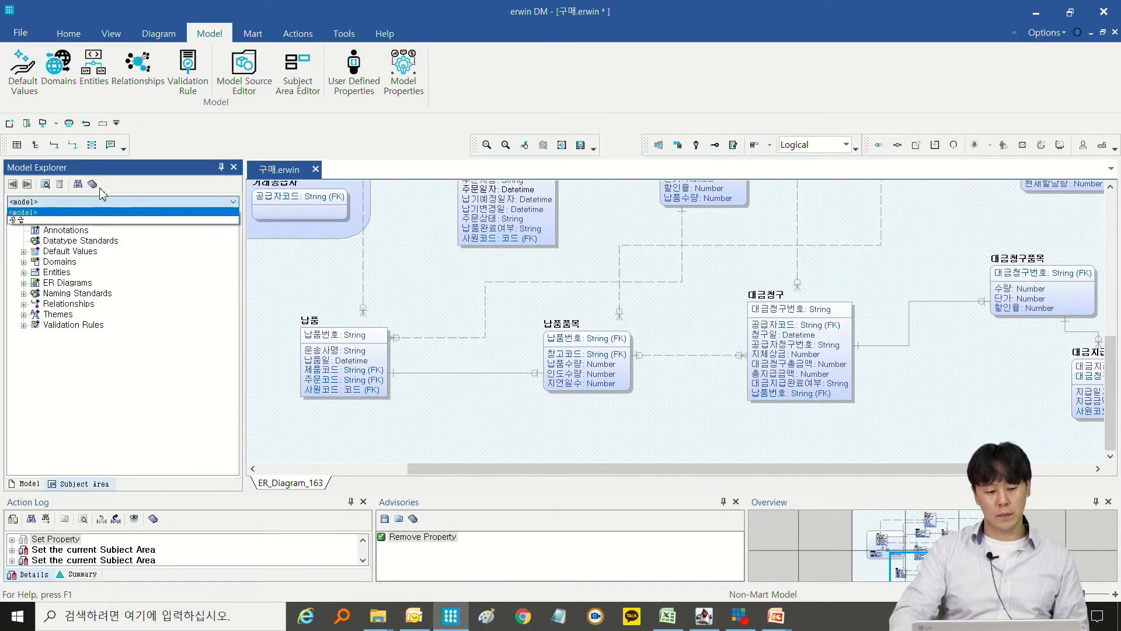
{"action": "left_click", "coordinate": [42, 220]}
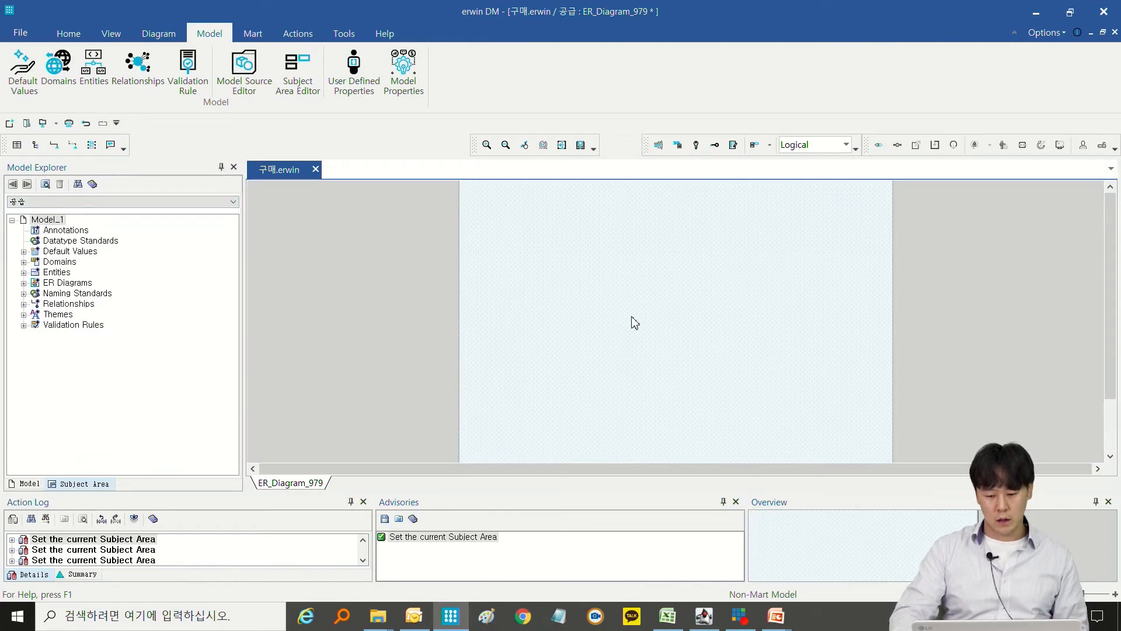
{"action": "scroll", "coordinate": [635, 323], "scroll_direction": "down", "scroll_amount": 3}
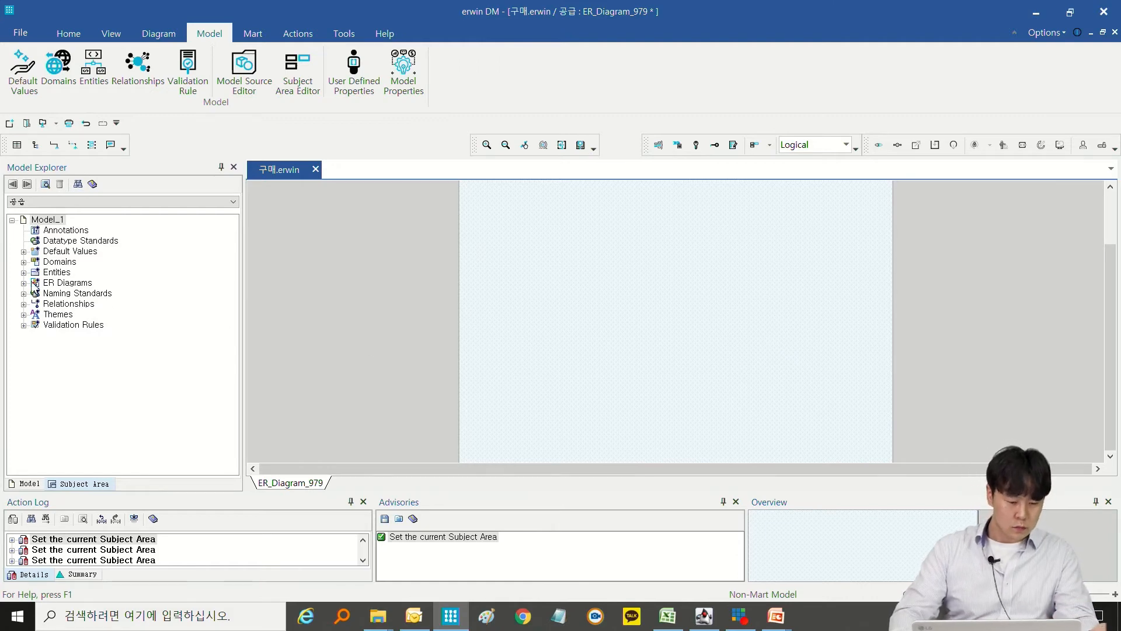
{"action": "double_click", "coordinate": [35, 272]}
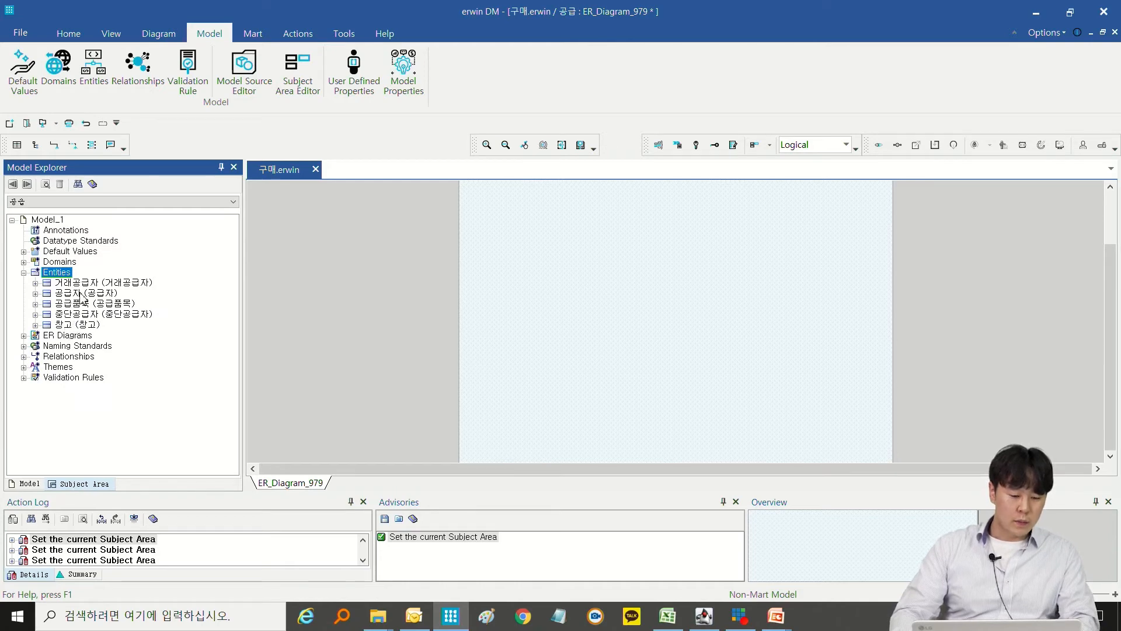
Go through the five entities of the 공급 subject area one by one in the Model Explorer
{"action": "left_click", "coordinate": [578, 313]}
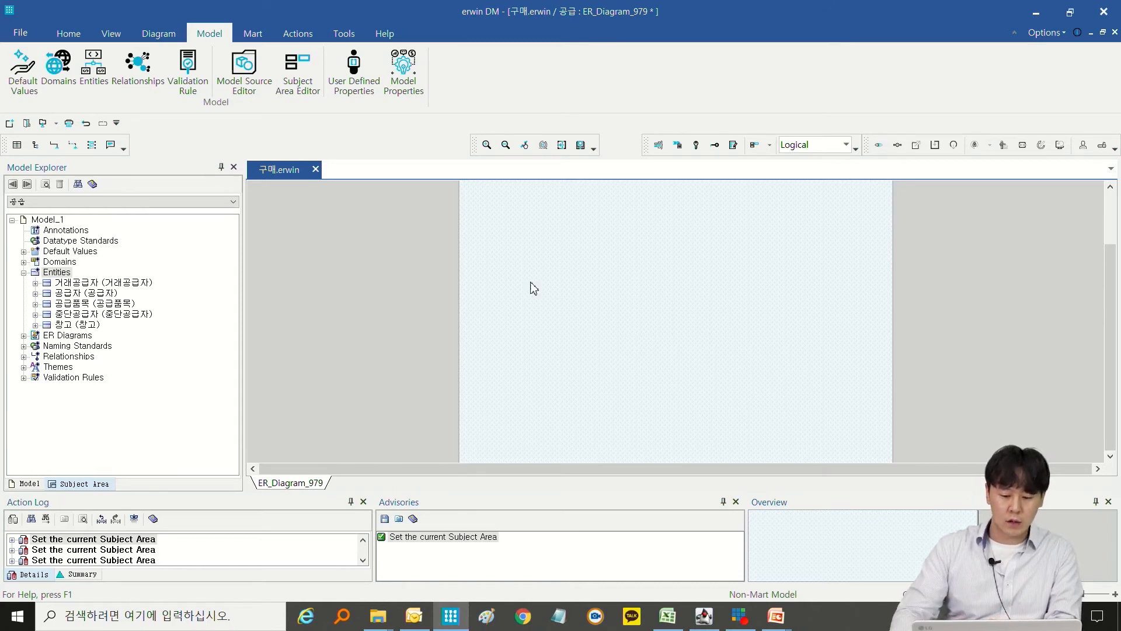
{"action": "left_click", "coordinate": [80, 283]}
{"action": "left_click", "coordinate": [79, 293]}
{"action": "left_click", "coordinate": [78, 303]}
{"action": "left_click", "coordinate": [80, 314]}
{"action": "left_click", "coordinate": [80, 325]}
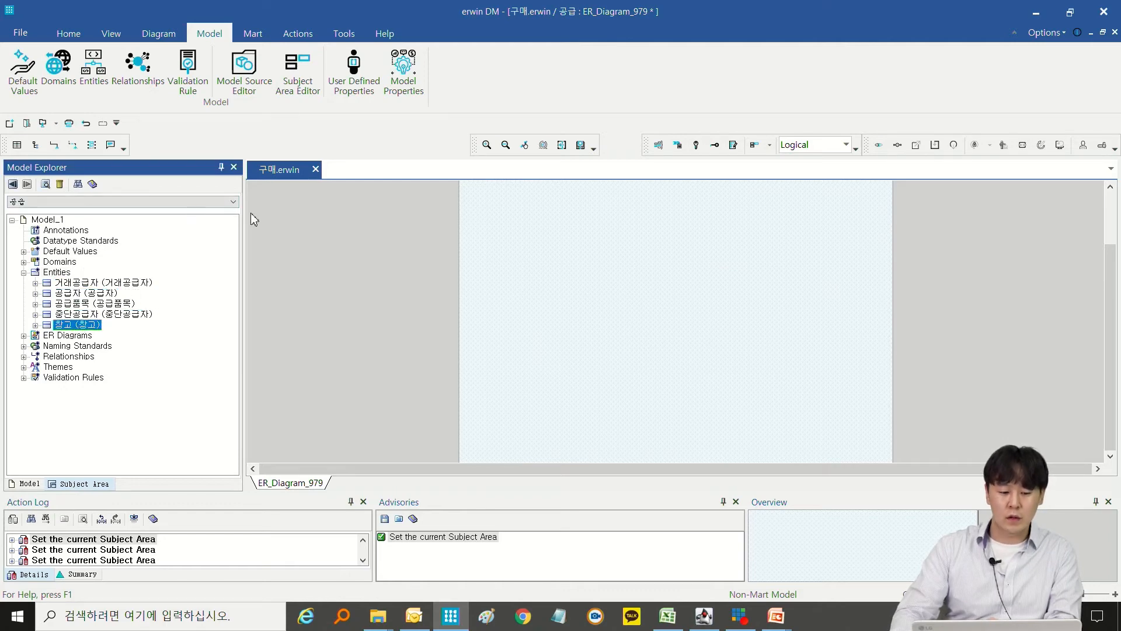
{"action": "left_click", "coordinate": [535, 388]}
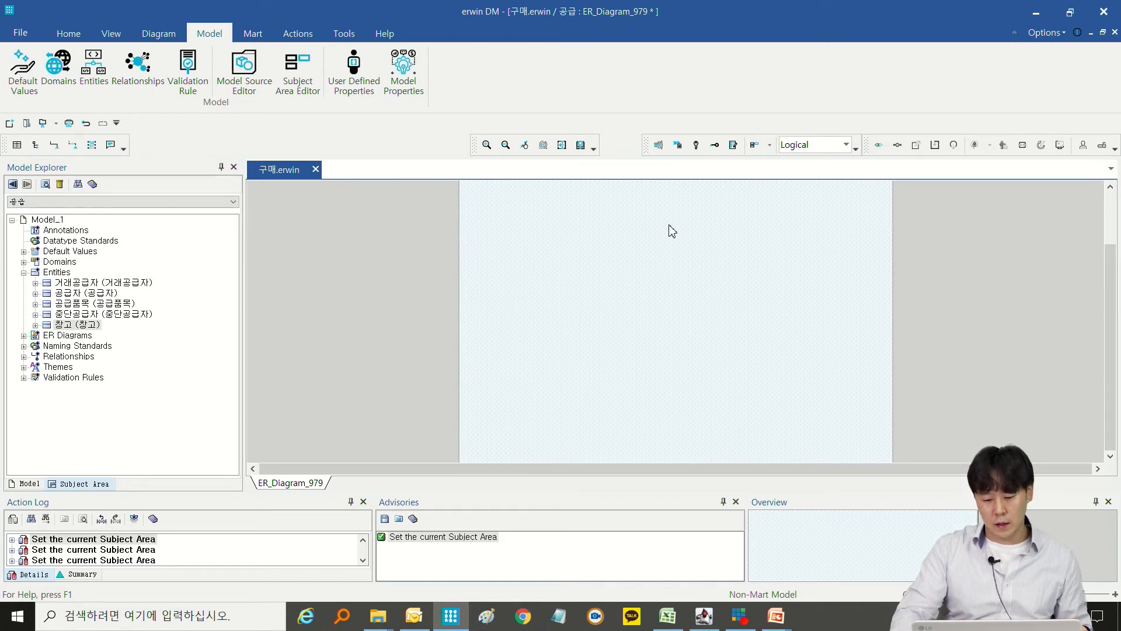
Add the entities 거래공급자, 공급자, 공급품목, 중단공급자 and 창고 as members of ER_Diagram_979 and close its editor
{"action": "right_click", "coordinate": [656, 272]}
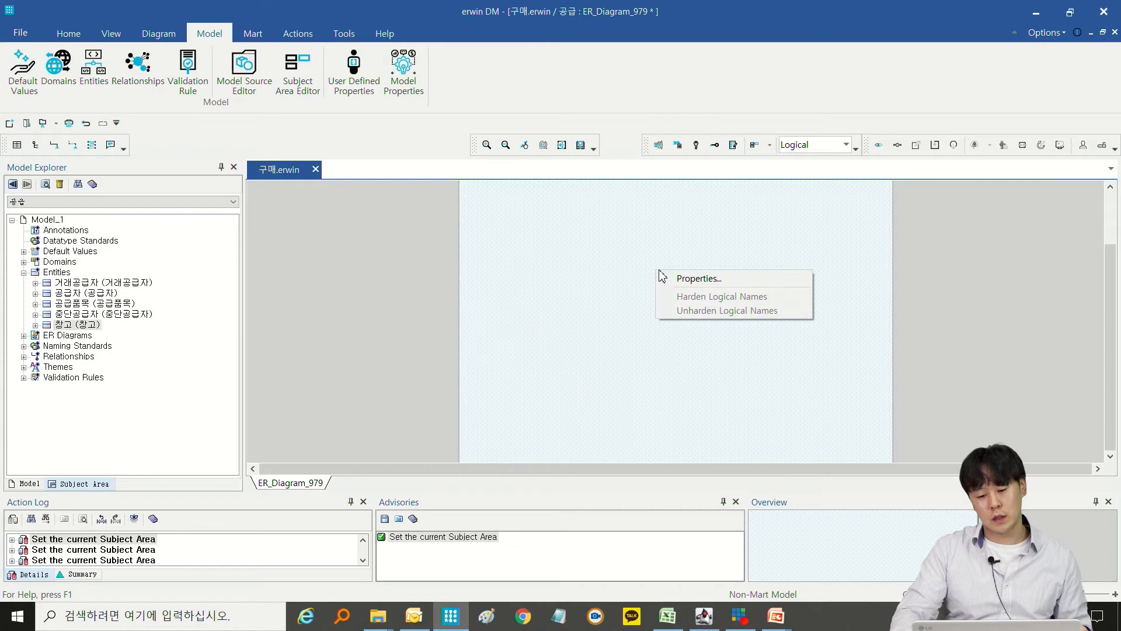
{"action": "left_click", "coordinate": [685, 280]}
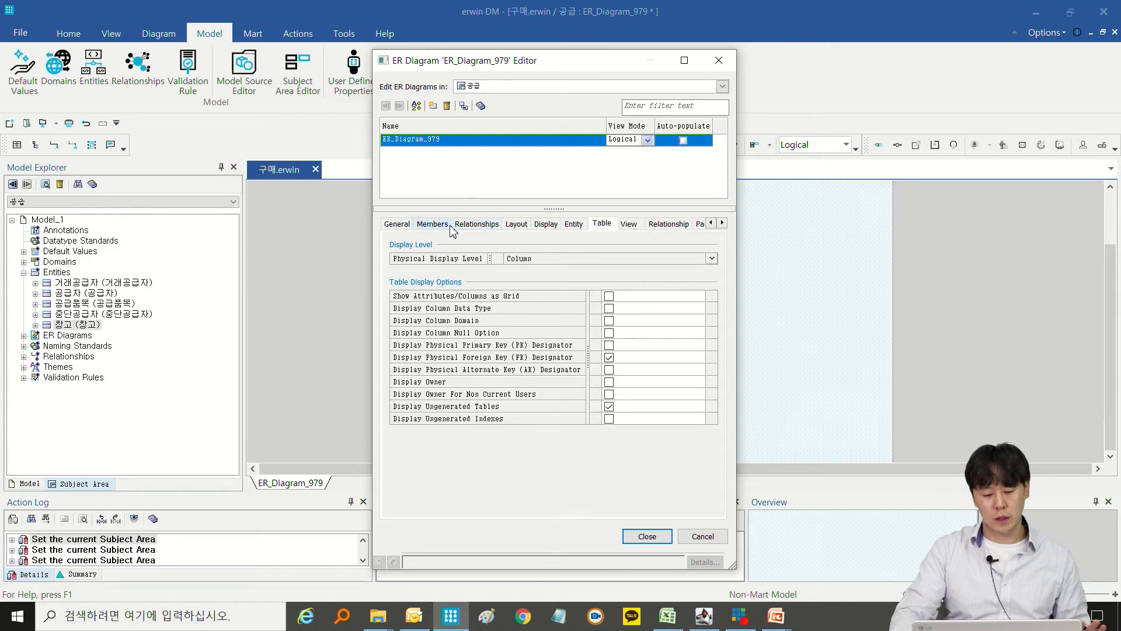
{"action": "left_click", "coordinate": [430, 228]}
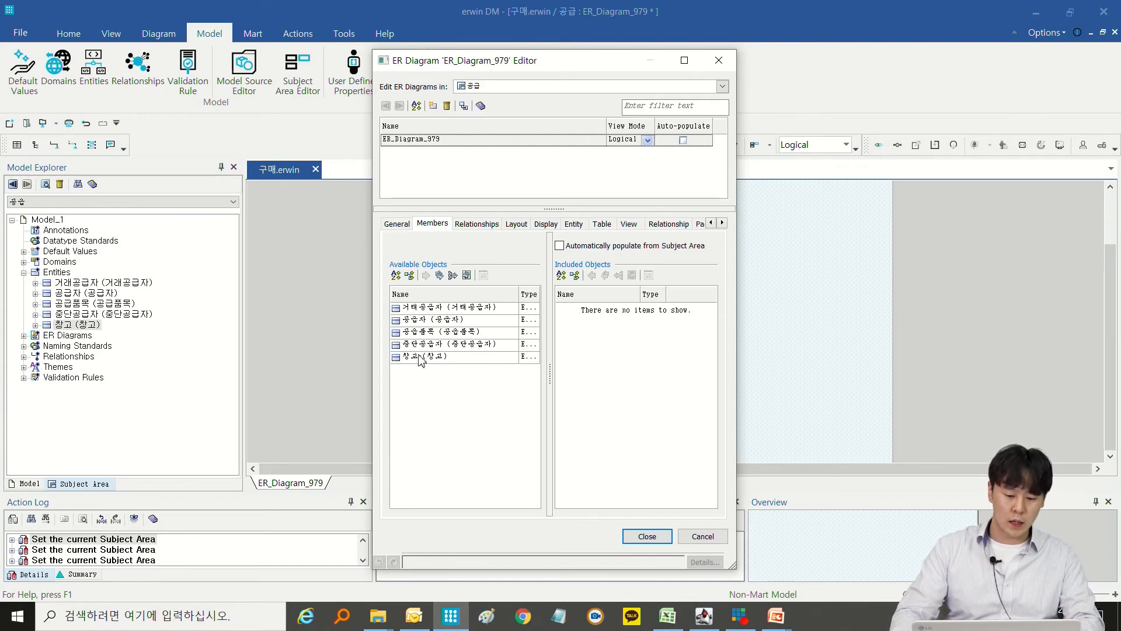
{"action": "left_click_drag", "start_coordinate": [422, 309], "coordinate": [421, 357]}
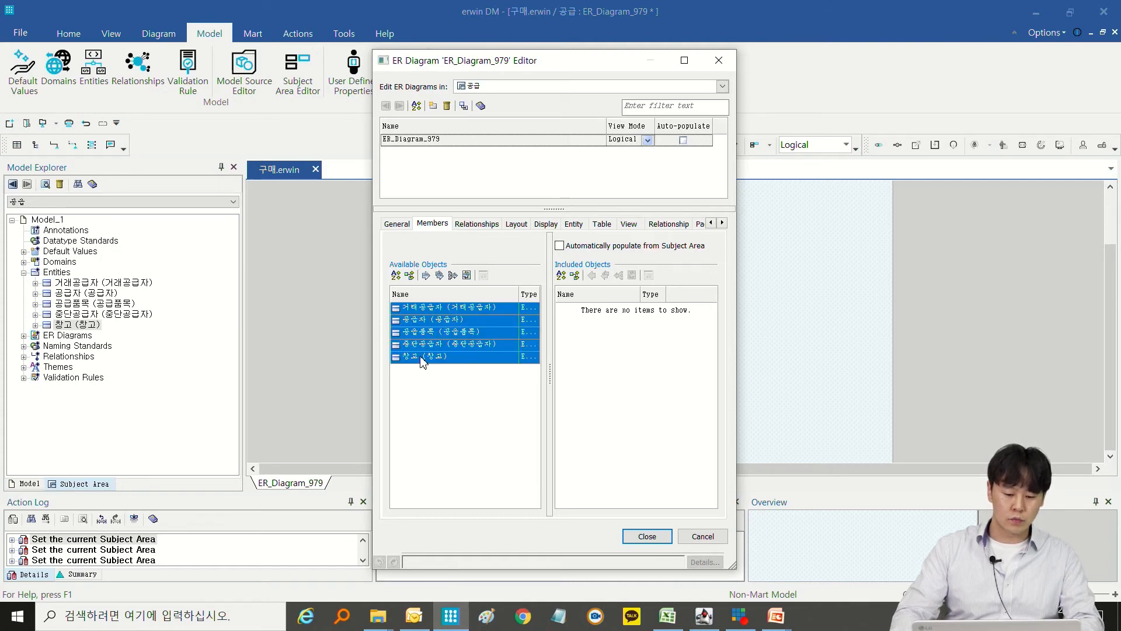
{"action": "left_click", "coordinate": [426, 276]}
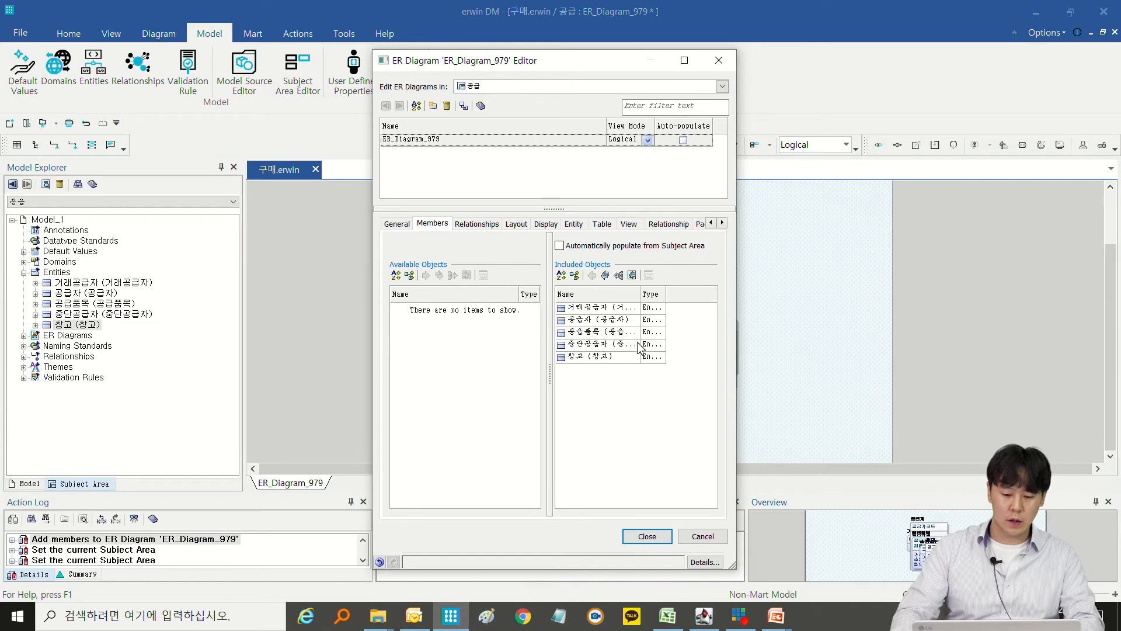
{"action": "left_click", "coordinate": [647, 536]}
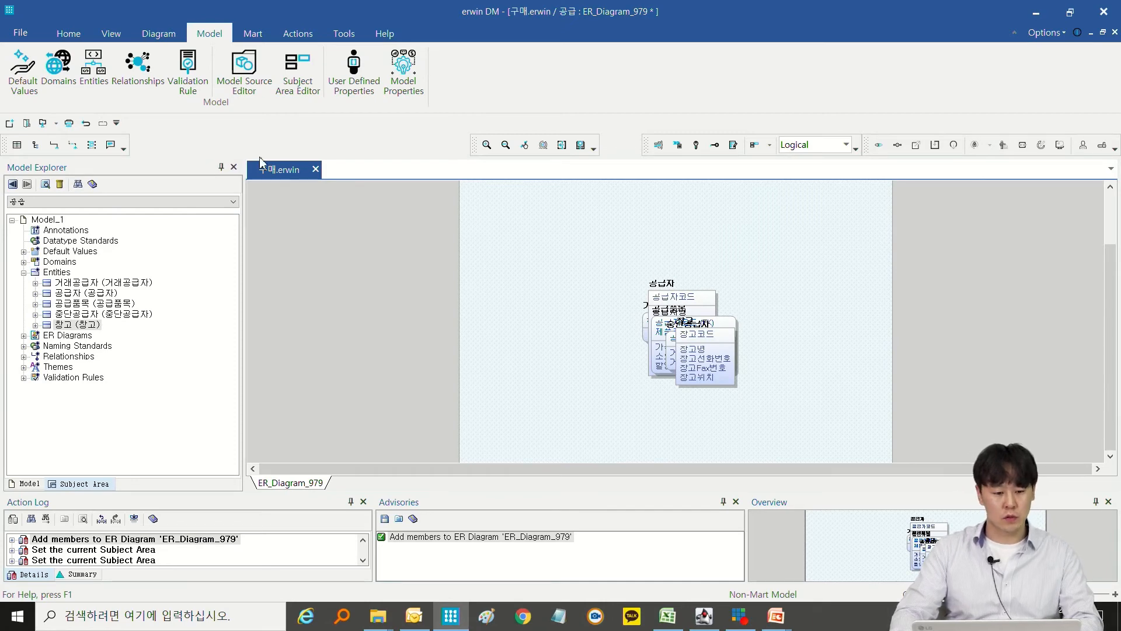
Spread the overlapping 창고, 중단공급자 and 공급품목 entities apart on the diagram
{"action": "left_click_drag", "start_coordinate": [689, 342], "coordinate": [590, 347]}
{"action": "left_click", "coordinate": [698, 337]}
{"action": "left_click_drag", "start_coordinate": [698, 338], "coordinate": [572, 287]}
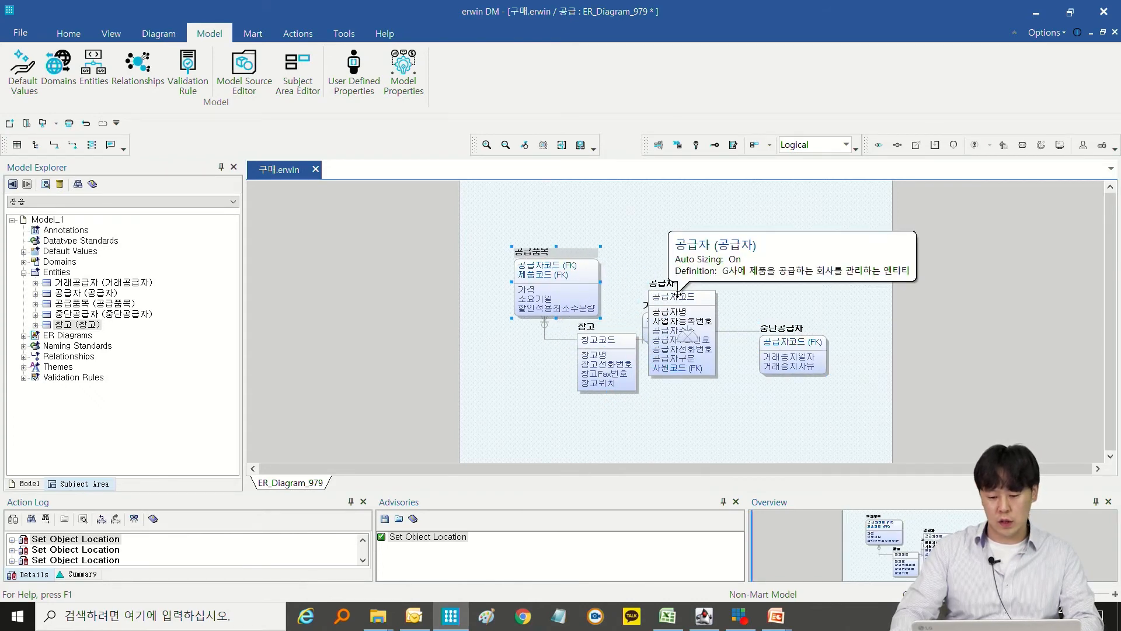
Arrange the entities of the 공급 diagram automatically with the Circular layout and look over the arrangement
{"action": "left_click", "coordinate": [104, 35]}
{"action": "left_click", "coordinate": [159, 34]}
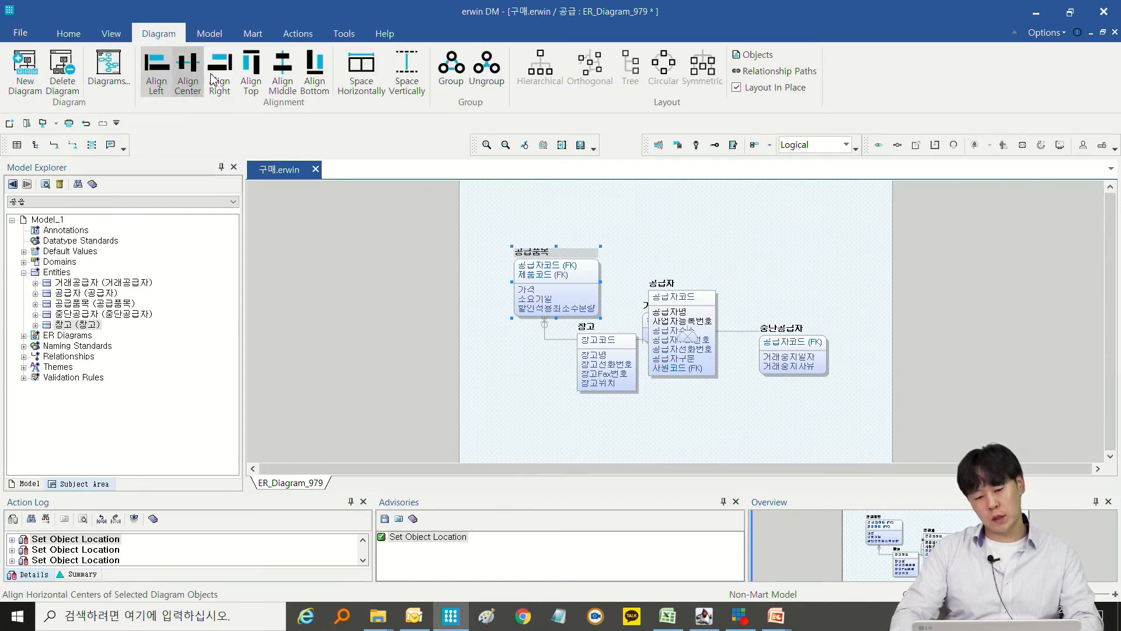
{"action": "left_click", "coordinate": [533, 205]}
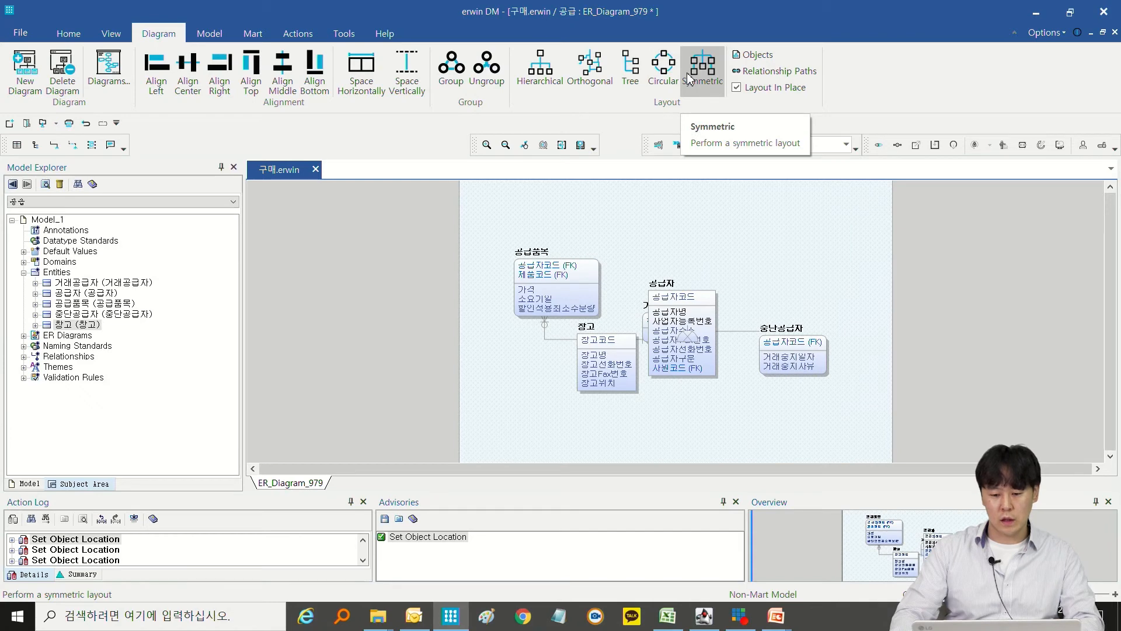
{"action": "left_click", "coordinate": [663, 69]}
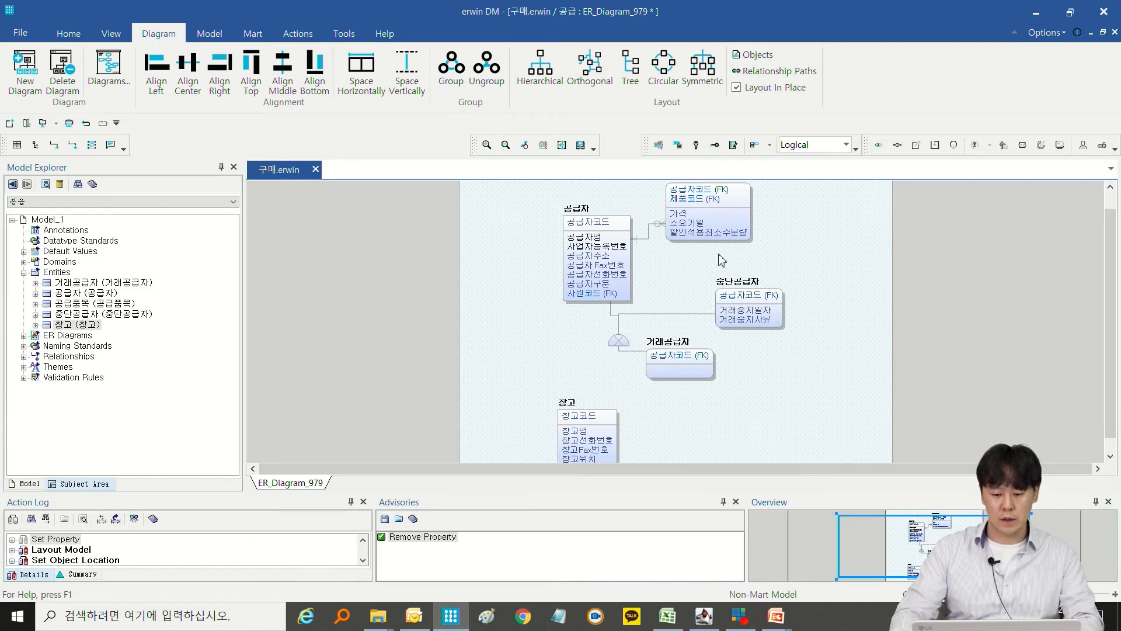
{"action": "scroll", "coordinate": [803, 263], "scroll_direction": "up", "scroll_amount": 3}
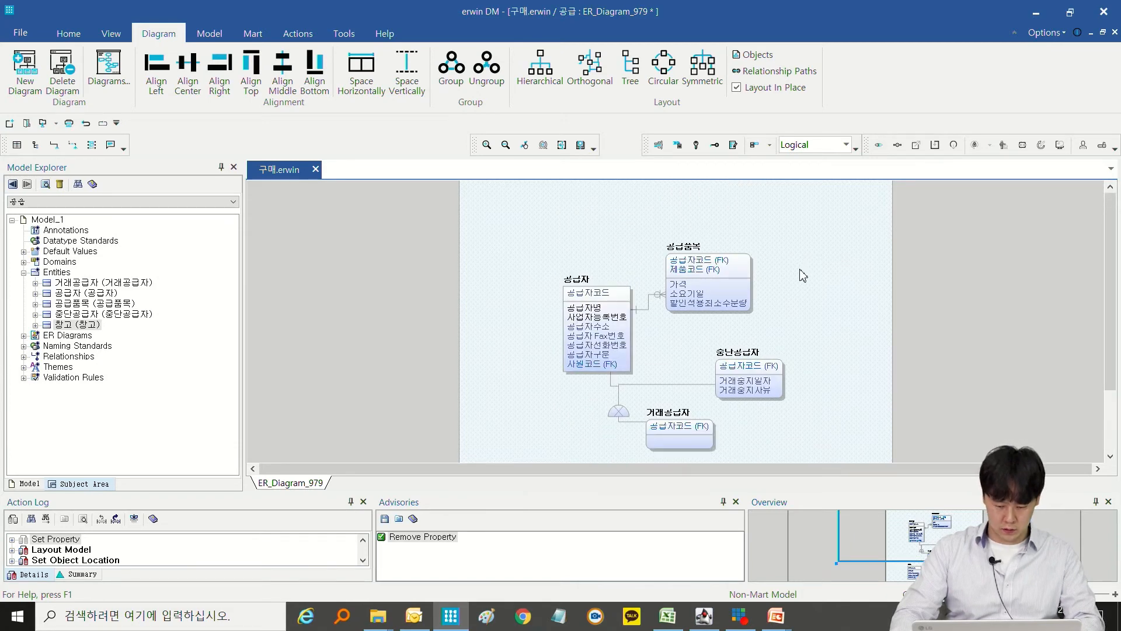
{"action": "scroll", "coordinate": [802, 277], "scroll_direction": "down", "scroll_amount": 3}
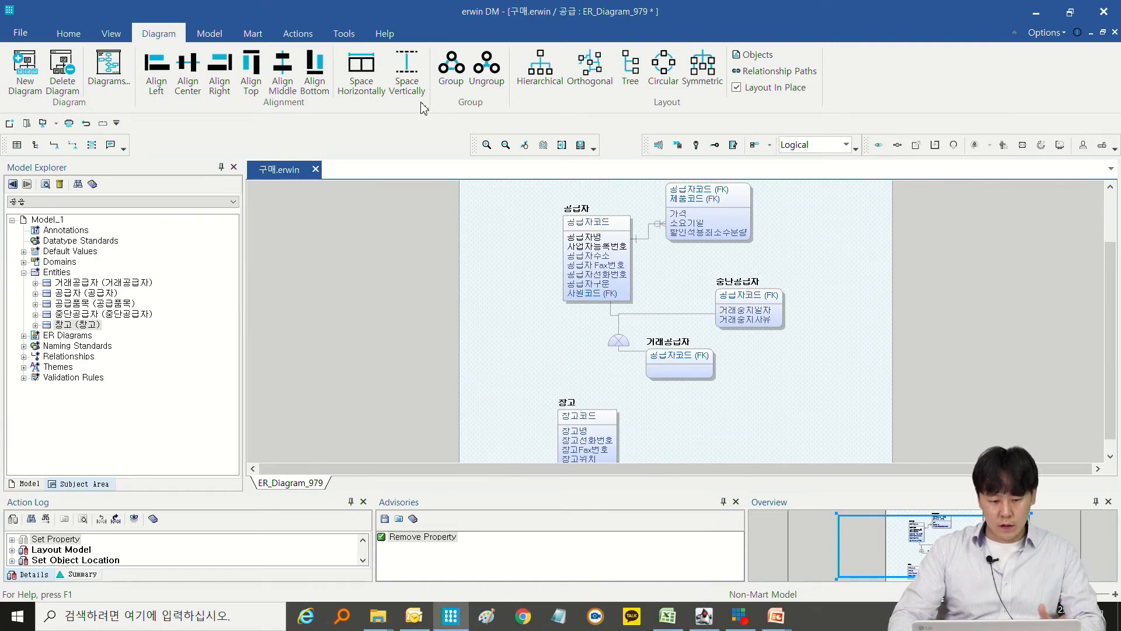
Review the included and available objects of the 공급 subject area in the Subject Area Editor, then close it
{"action": "left_click", "coordinate": [209, 33]}
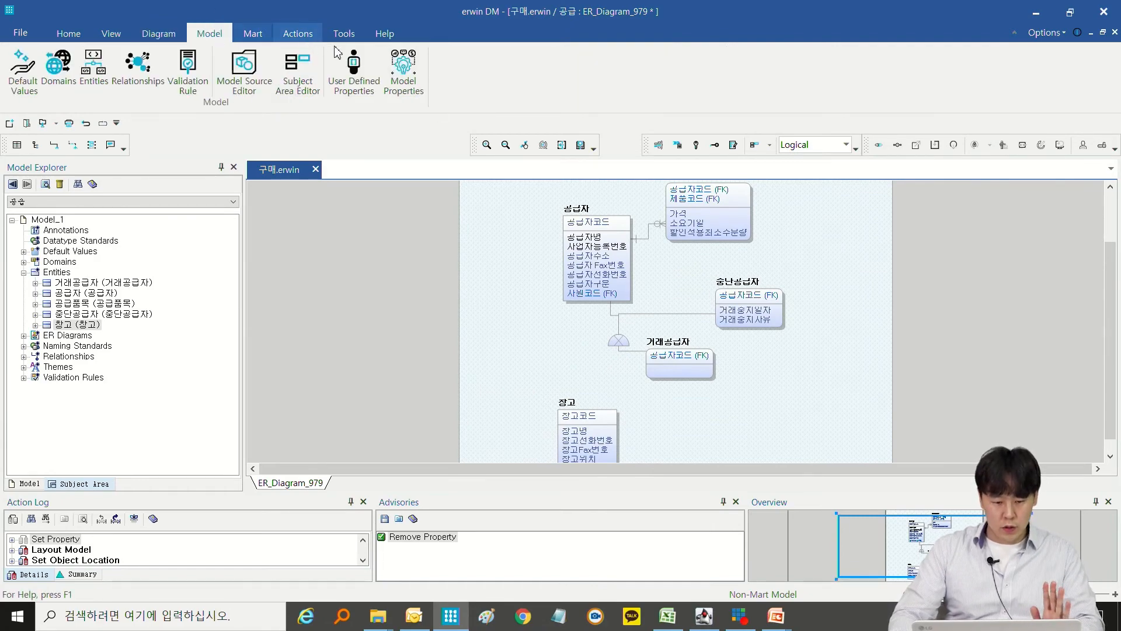
{"action": "left_click", "coordinate": [298, 70]}
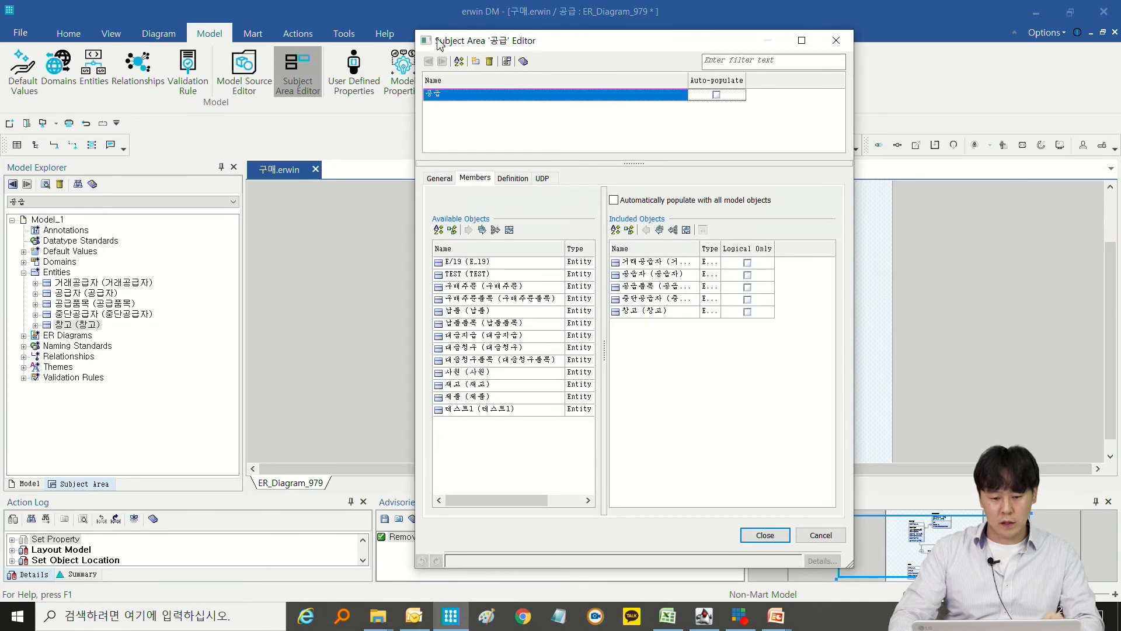
{"action": "left_click_drag", "start_coordinate": [411, 31], "coordinate": [416, 37]}
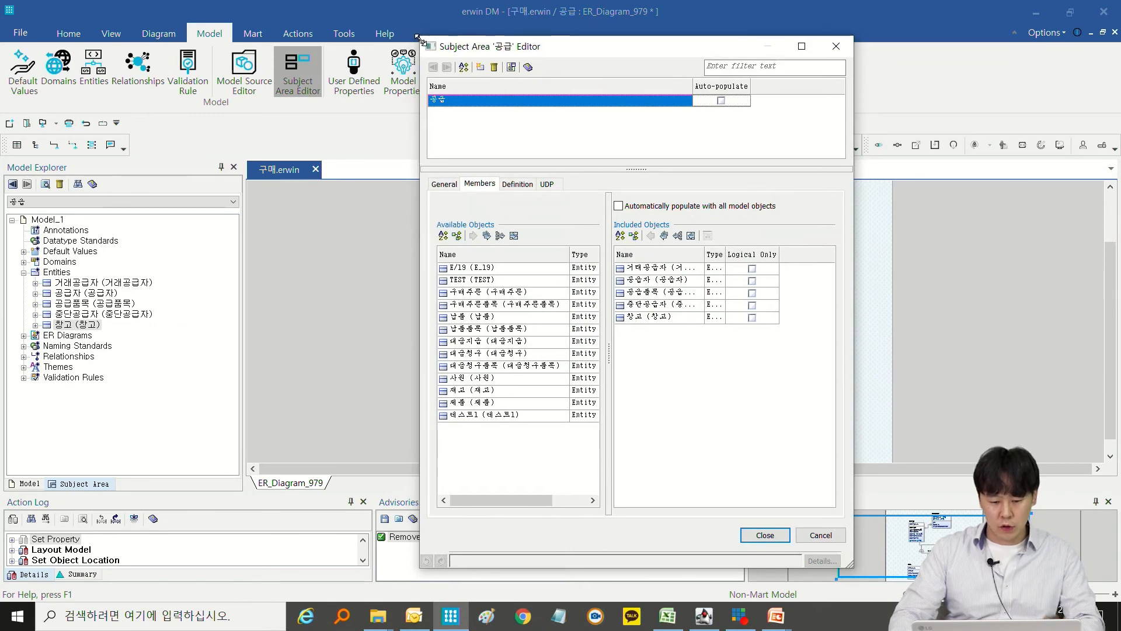
{"action": "left_click", "coordinate": [471, 103]}
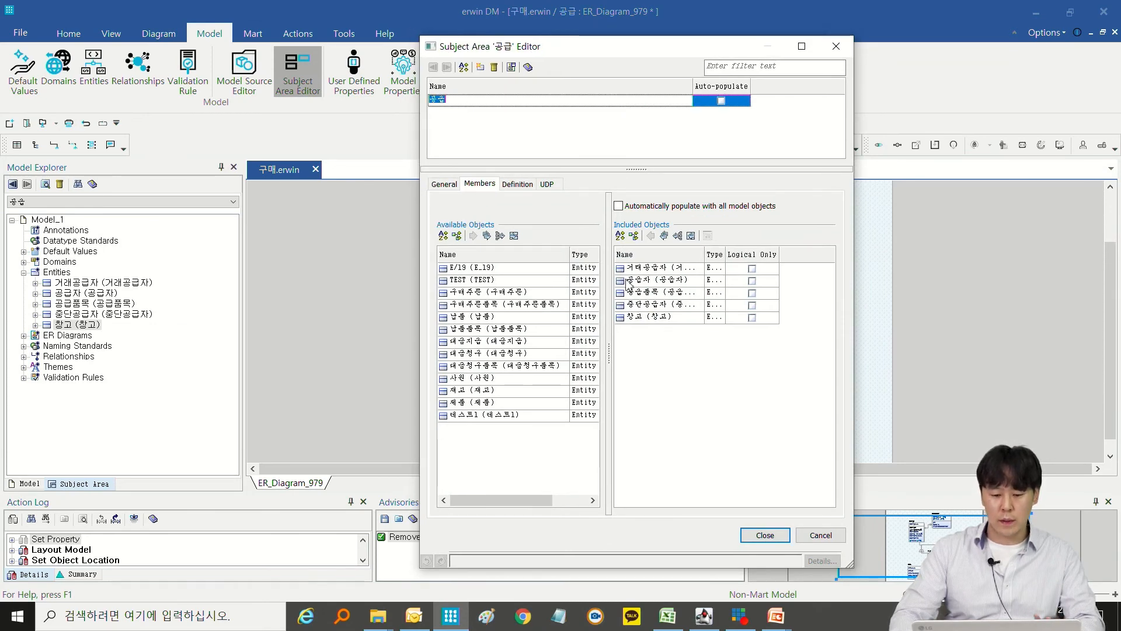
{"action": "left_click", "coordinate": [765, 535]}
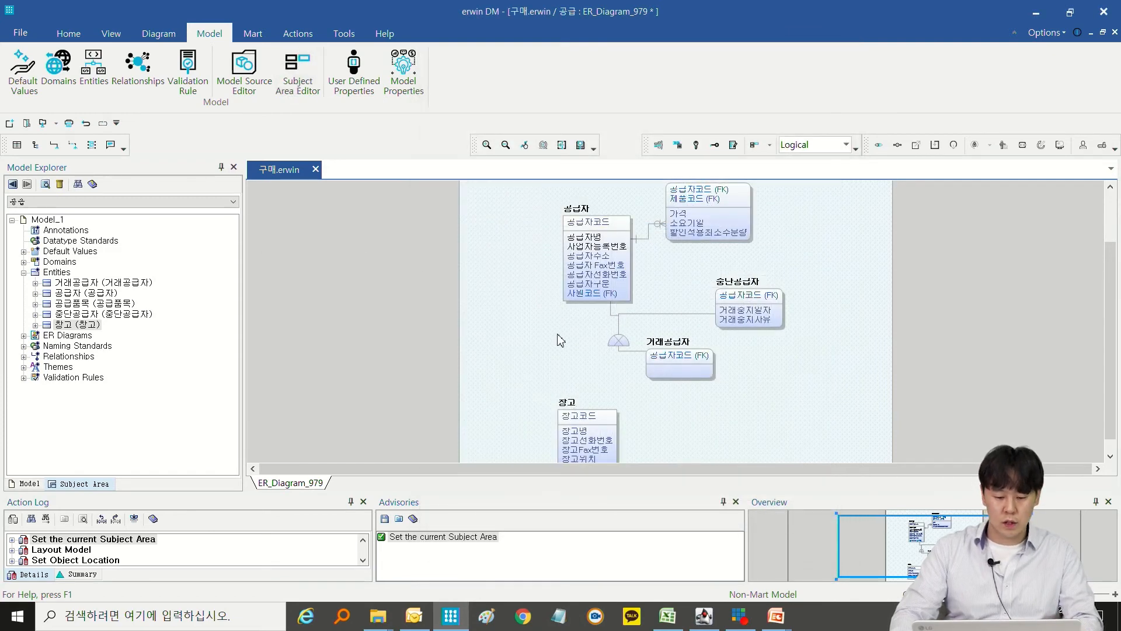
Review the included members of ER_Diagram_979 in the ER Diagram Editor, then close it
{"action": "right_click", "coordinate": [513, 331]}
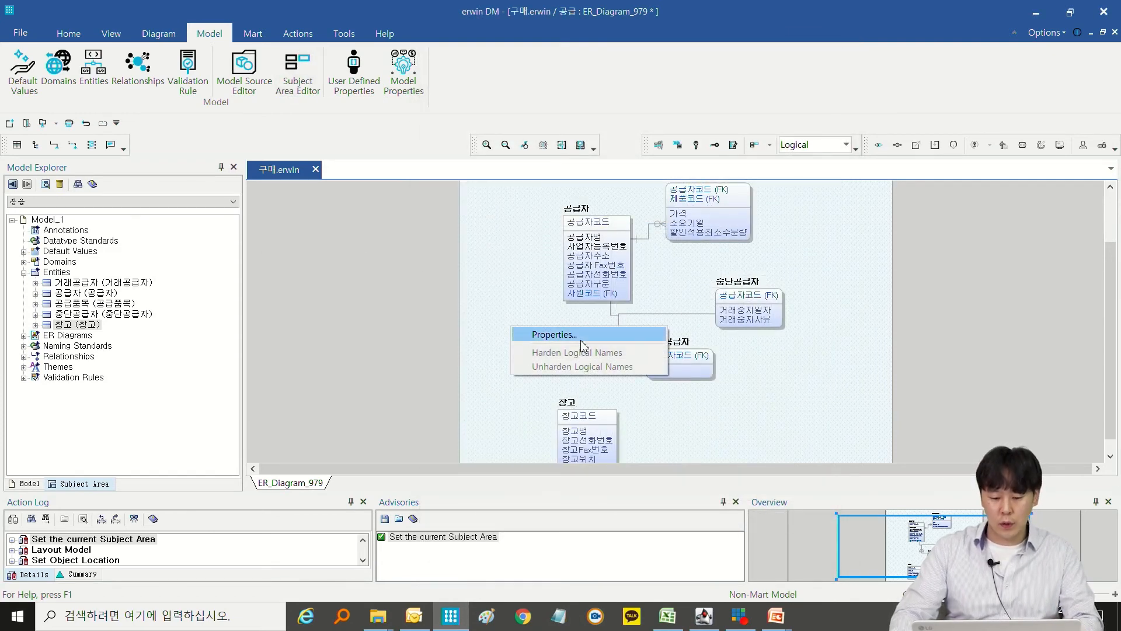
{"action": "left_click", "coordinate": [536, 336]}
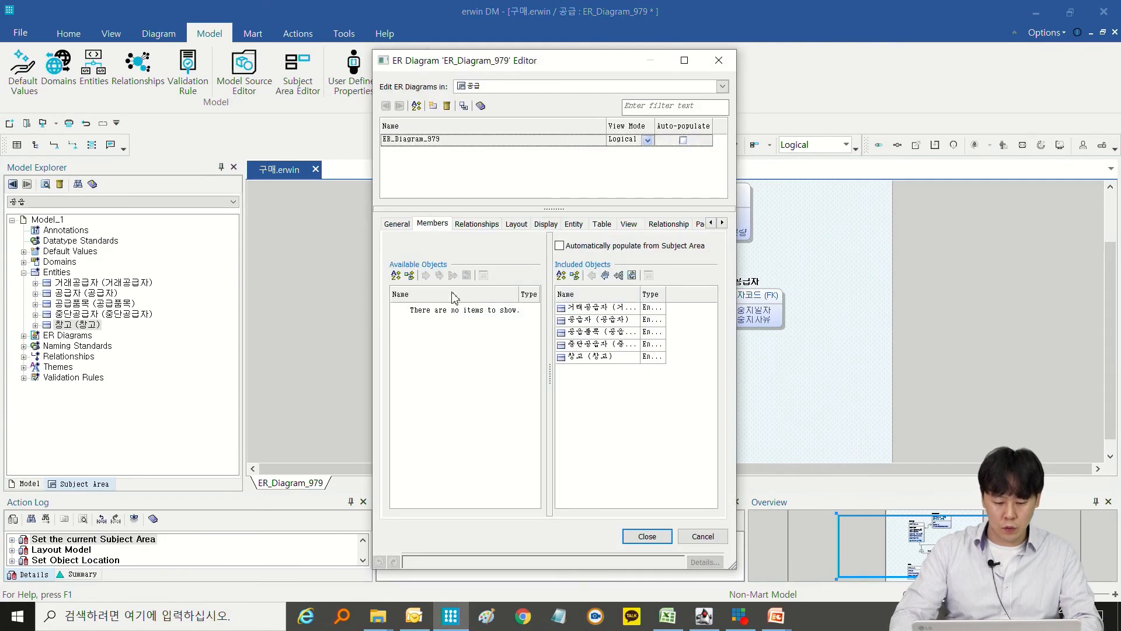
{"action": "left_click", "coordinate": [647, 536]}
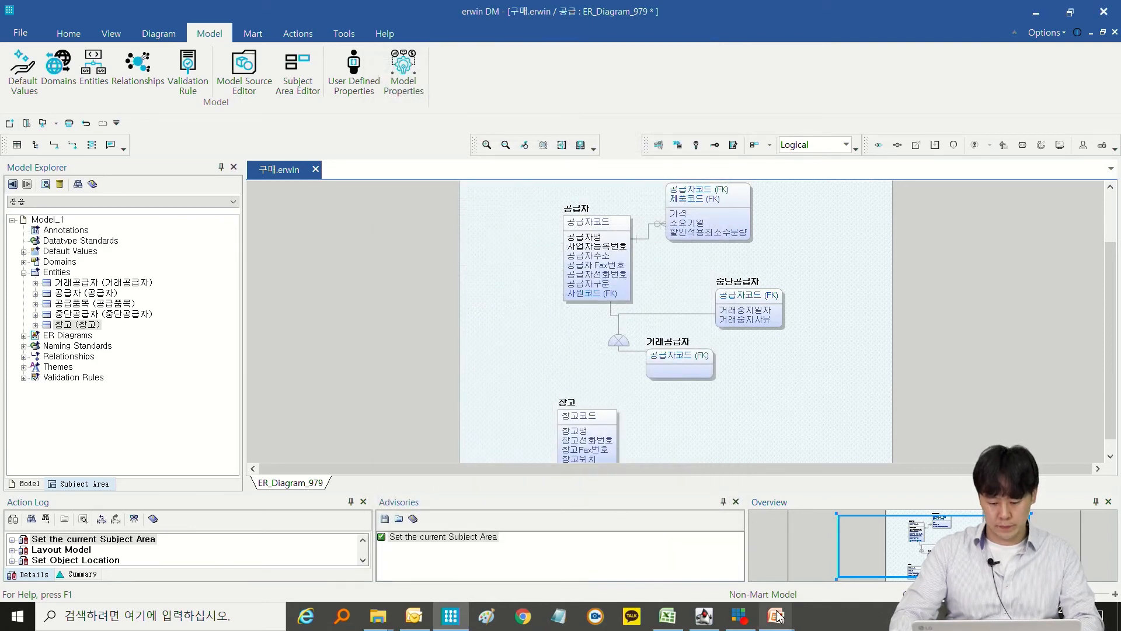
{"action": "mouse_move", "coordinate": [776, 616]}
{"action": "left_click", "coordinate": [850, 546]}
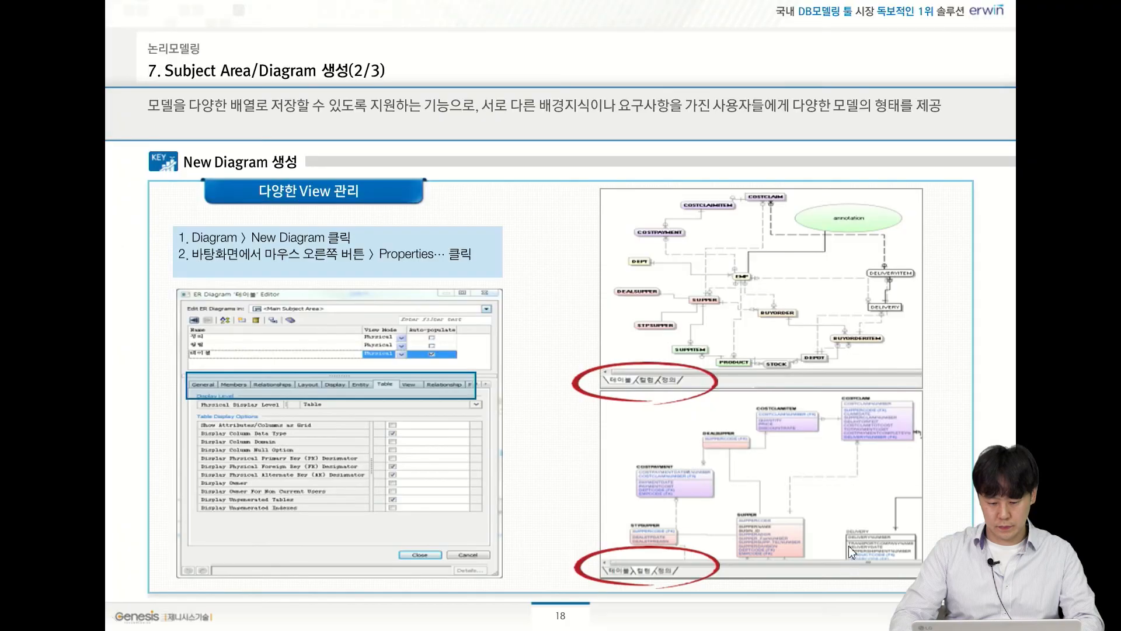
{"action": "left_click", "coordinate": [477, 278]}
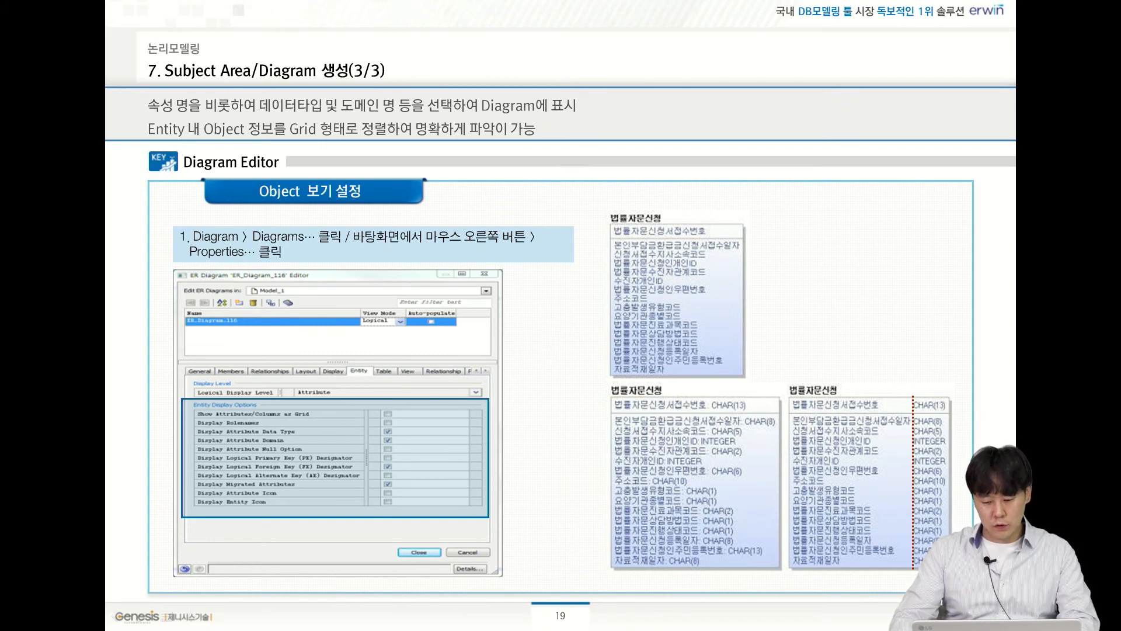
{"action": "key", "text": "alt+Tab"}
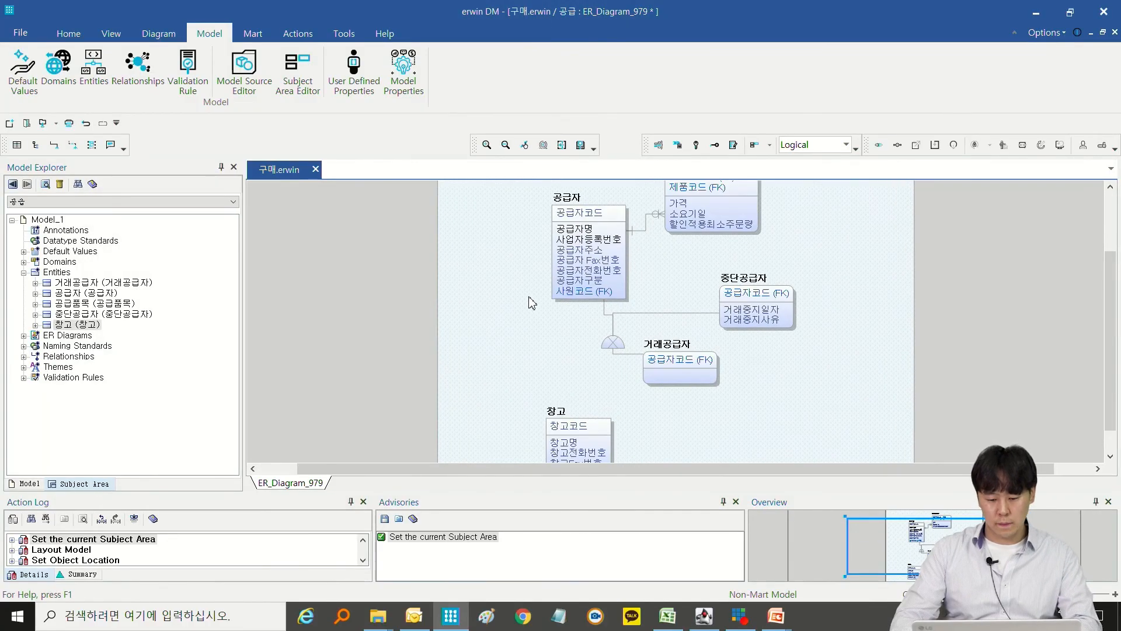
Open the properties of the 공급 diagram and look through the display options for entities and tables
{"action": "scroll", "coordinate": [532, 304], "scroll_direction": "up", "scroll_amount": 3}
{"action": "left_click", "coordinate": [565, 287]}
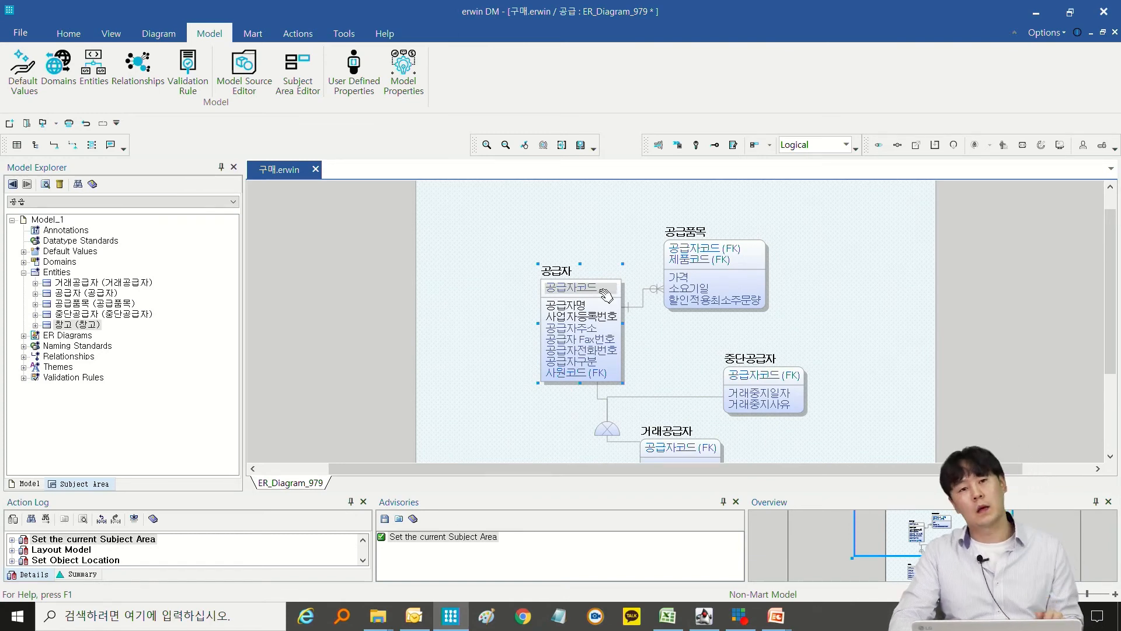
{"action": "left_click", "coordinate": [579, 242]}
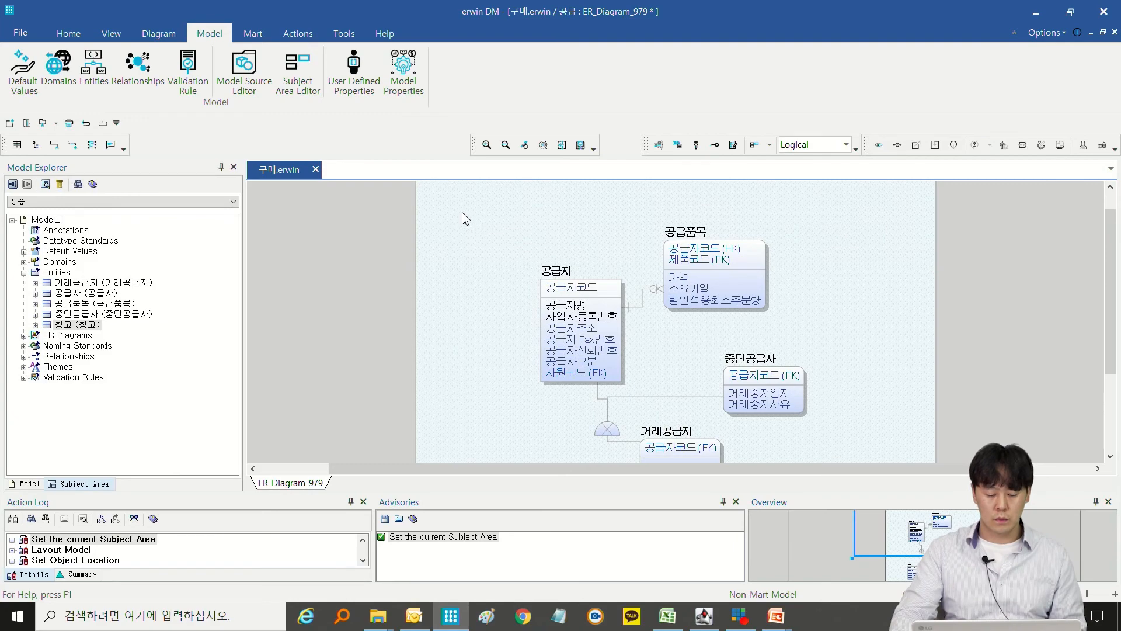
{"action": "right_click", "coordinate": [448, 238]}
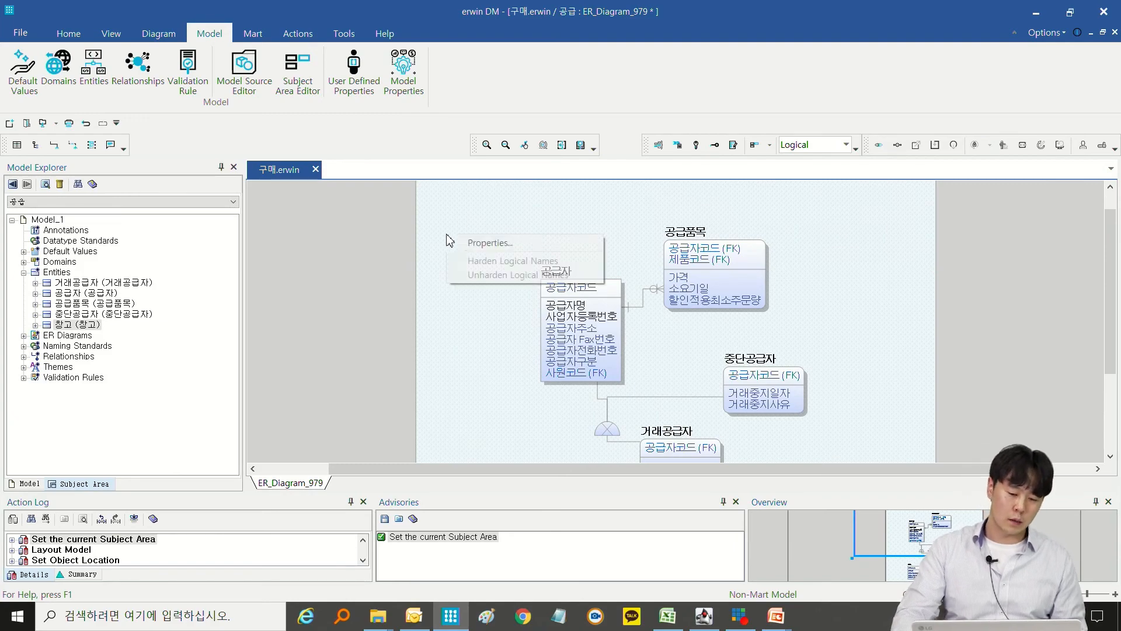
{"action": "left_click", "coordinate": [462, 244]}
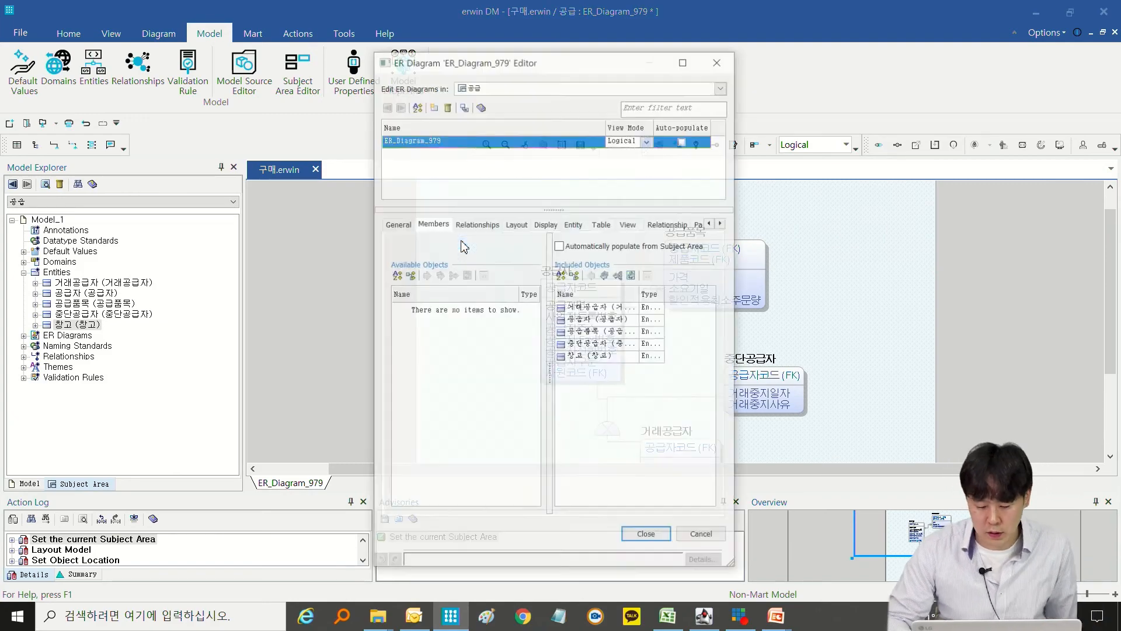
{"action": "left_click", "coordinate": [584, 230]}
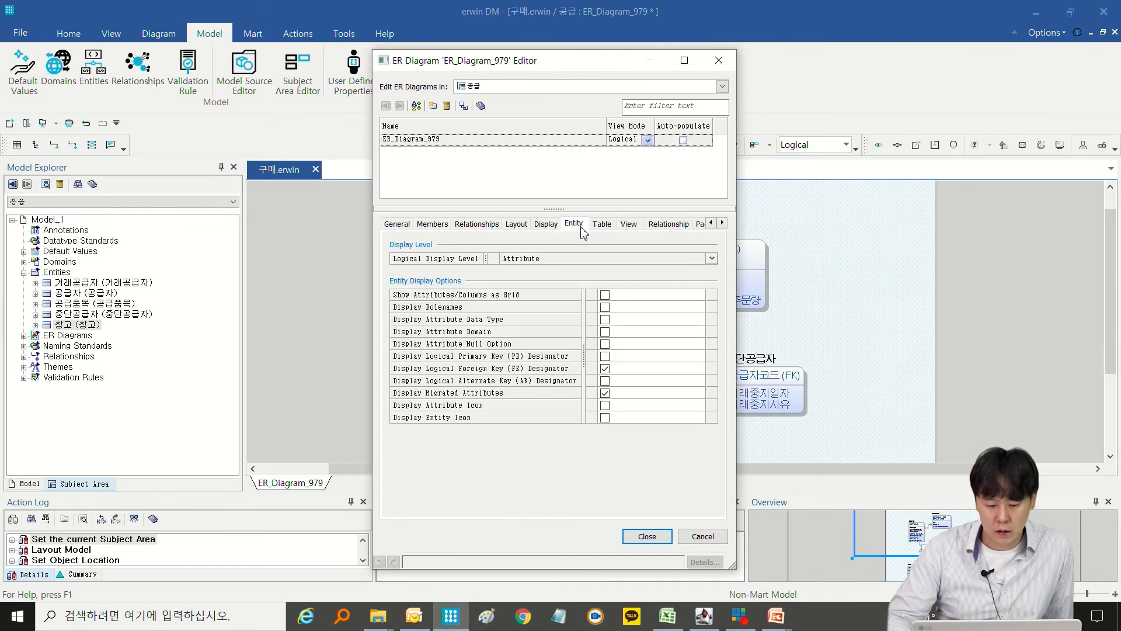
{"action": "left_click", "coordinate": [599, 230]}
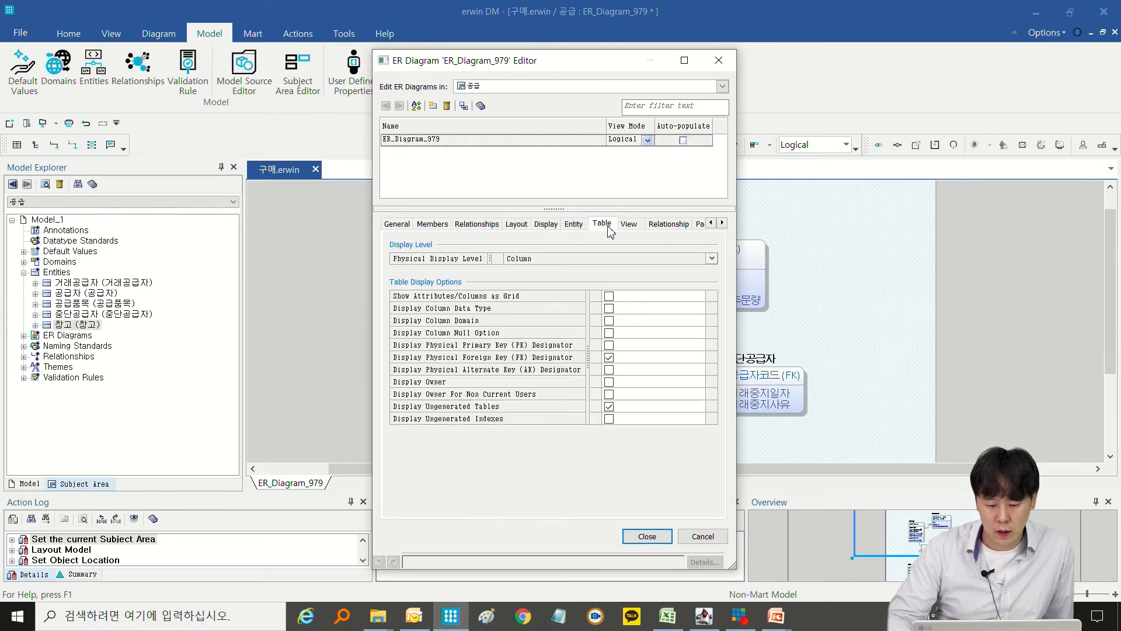
Show attribute data types and null options in grid form for the entities of ER_Diagram_979, then close its editor
{"action": "left_click", "coordinate": [576, 229]}
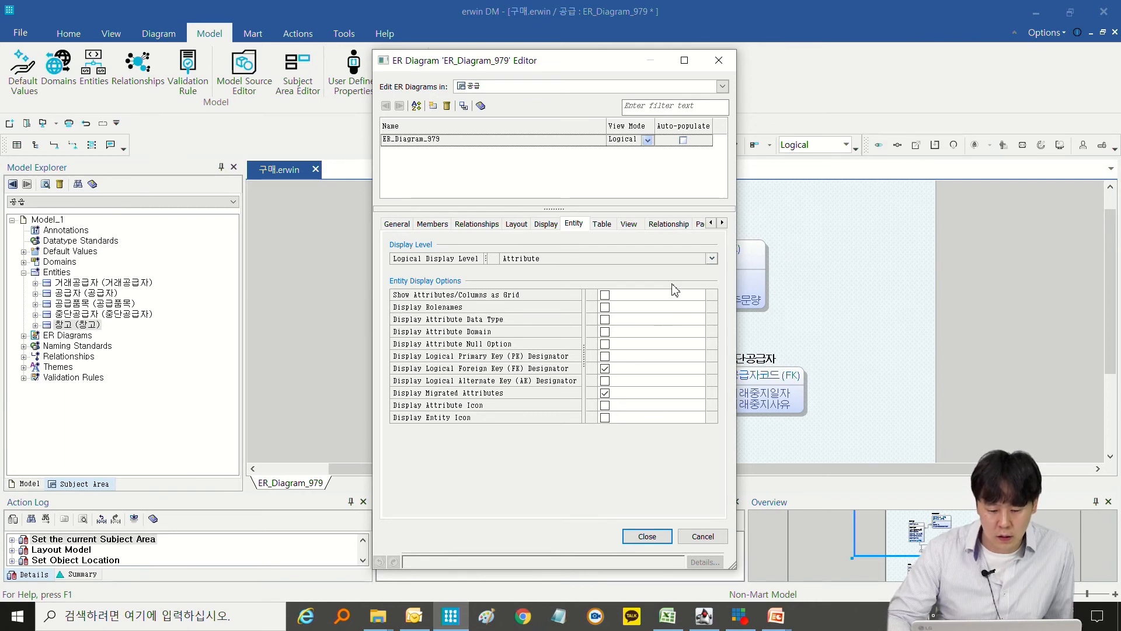
{"action": "left_click_drag", "start_coordinate": [631, 64], "coordinate": [399, 54]}
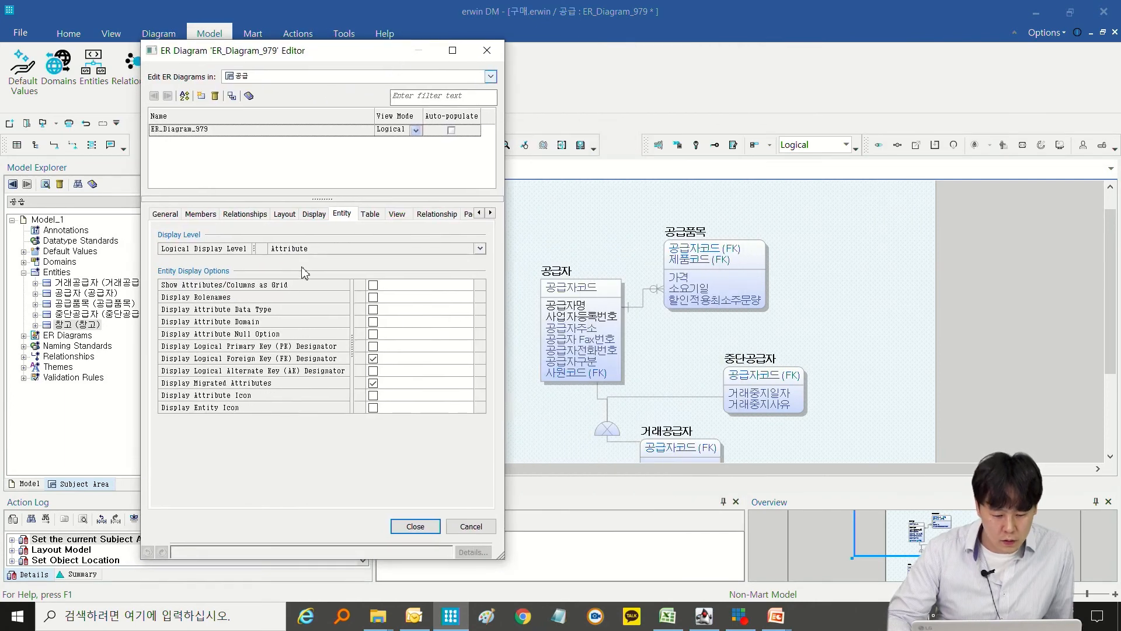
{"action": "left_click", "coordinate": [234, 311]}
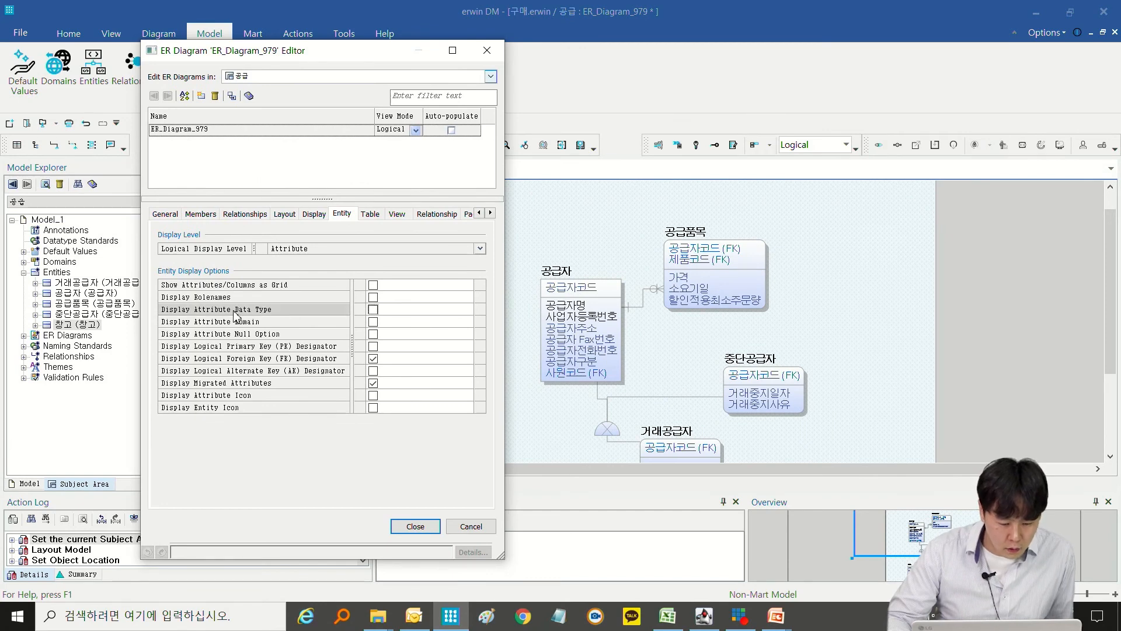
{"action": "left_click", "coordinate": [373, 310]}
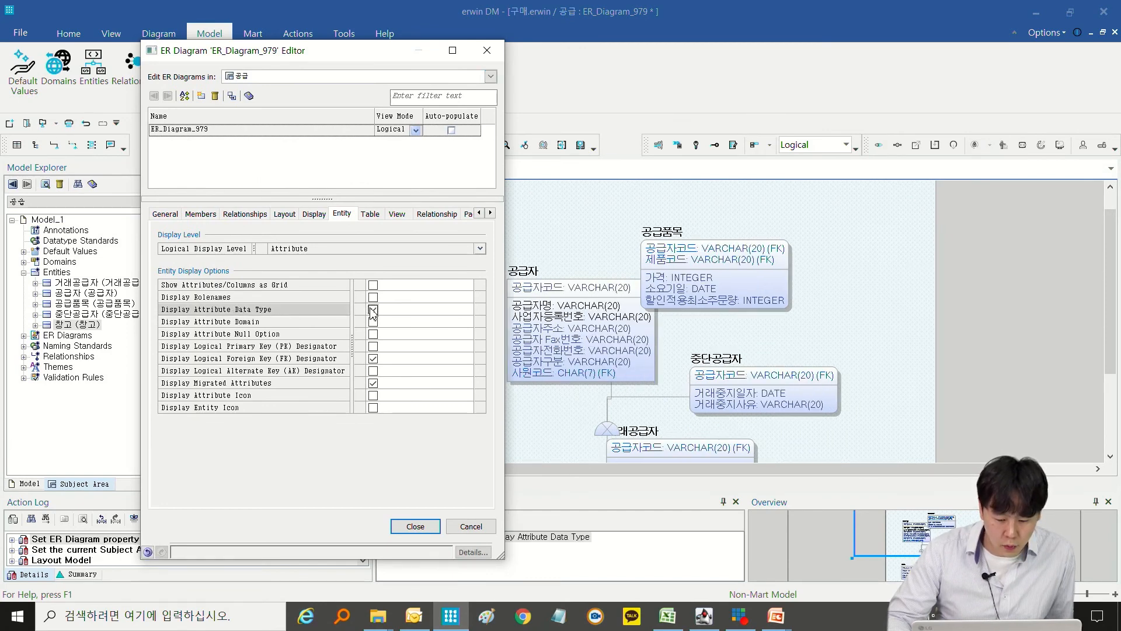
{"action": "left_click", "coordinate": [280, 322]}
{"action": "left_click", "coordinate": [277, 334]}
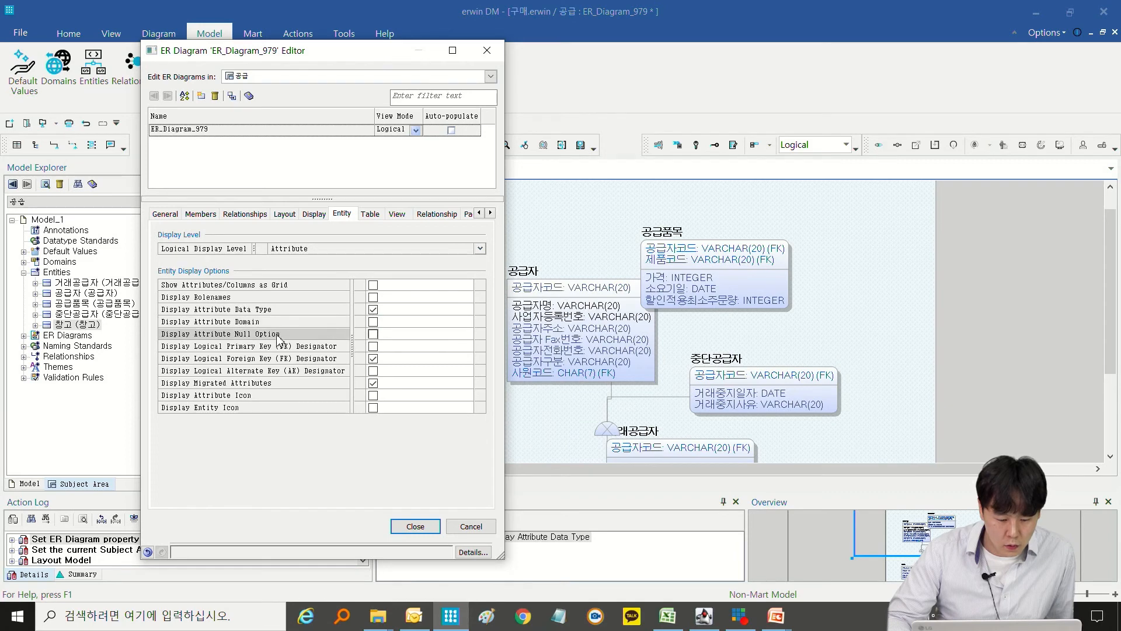
{"action": "left_click", "coordinate": [373, 334]}
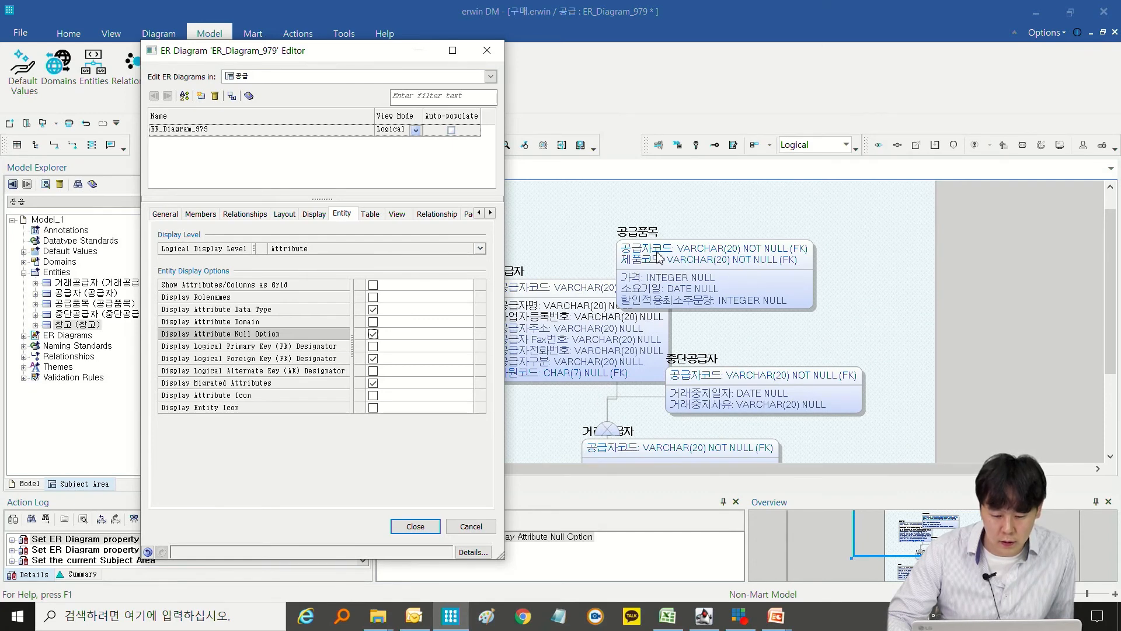
{"action": "left_click", "coordinate": [373, 285]}
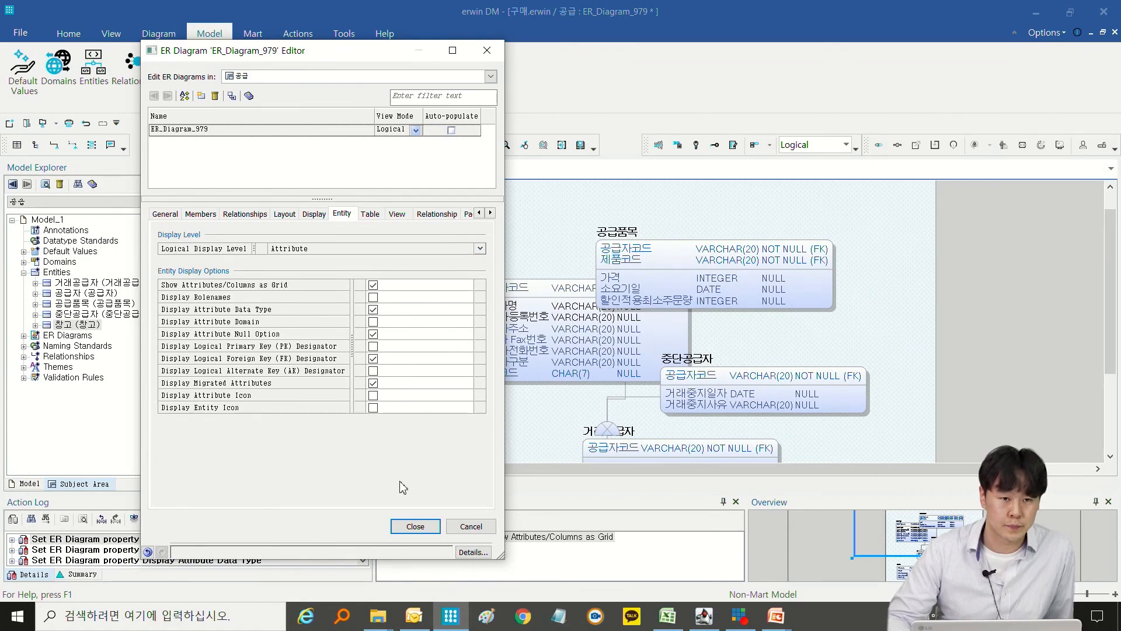
{"action": "left_click", "coordinate": [416, 527]}
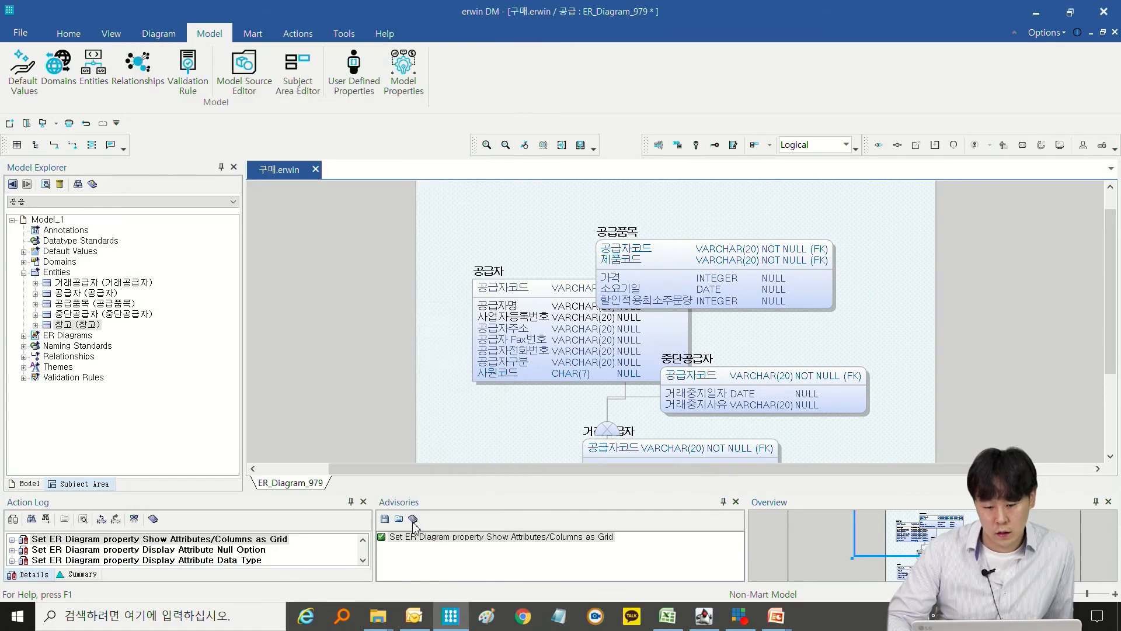
Reapply the Circular layout to the 공급 diagram to separate its widened entities, and look over the arrangement
{"action": "left_click", "coordinate": [158, 33]}
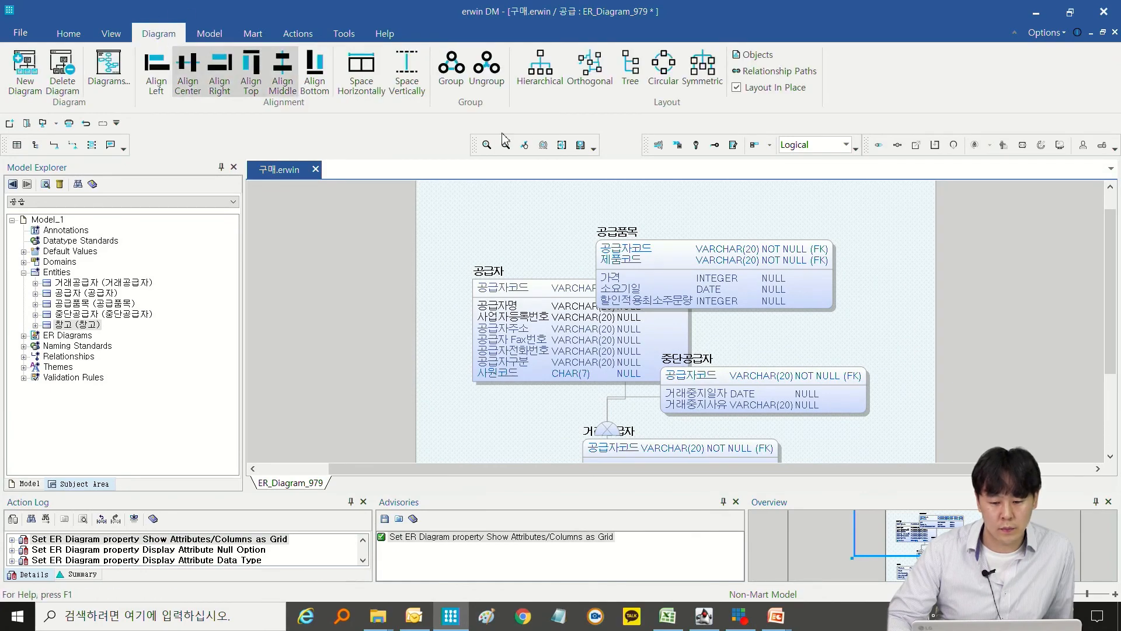
{"action": "left_click", "coordinate": [656, 88]}
{"action": "scroll", "coordinate": [900, 315], "scroll_direction": "up", "scroll_amount": 1}
{"action": "scroll", "coordinate": [911, 314], "scroll_direction": "down", "scroll_amount": 3}
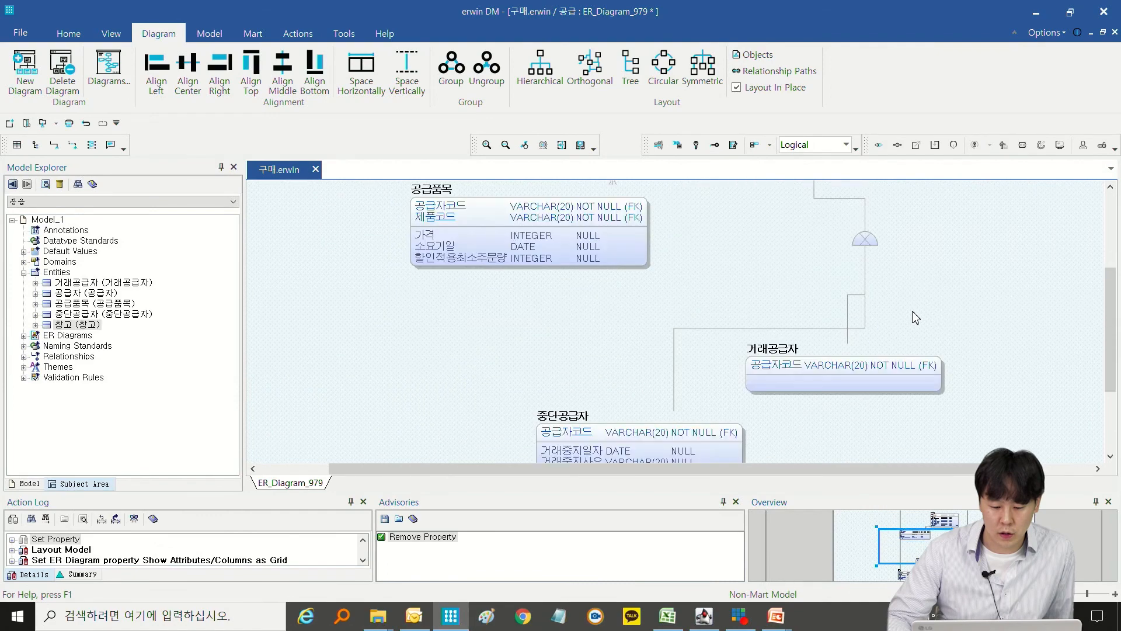
{"action": "scroll", "coordinate": [914, 316], "scroll_direction": "down", "scroll_amount": 1}
{"action": "scroll", "coordinate": [911, 314], "scroll_direction": "up", "scroll_amount": 3}
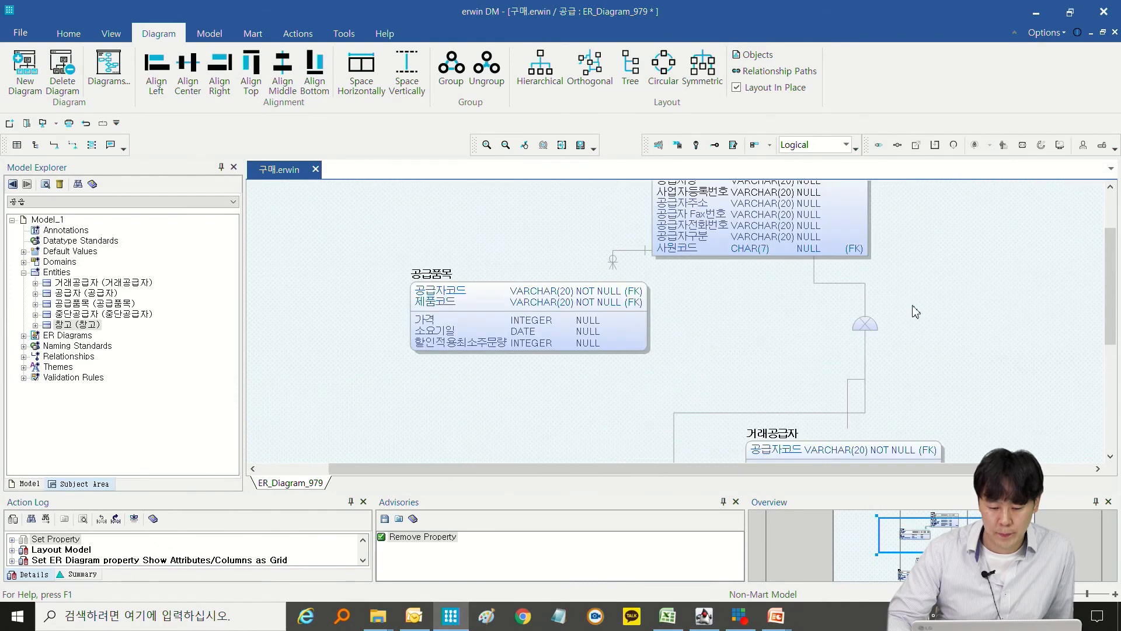
{"action": "scroll", "coordinate": [907, 315], "scroll_direction": "up", "scroll_amount": 1}
{"action": "scroll", "coordinate": [904, 311], "scroll_direction": "down", "scroll_amount": 1}
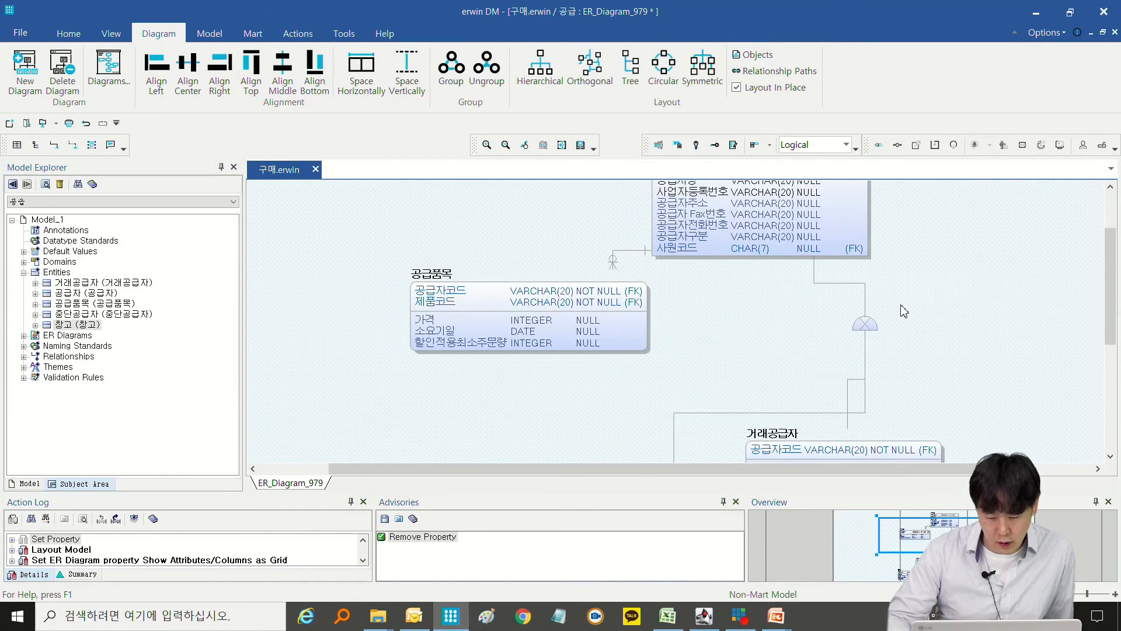
{"action": "scroll", "coordinate": [904, 310], "scroll_direction": "up", "scroll_amount": 1}
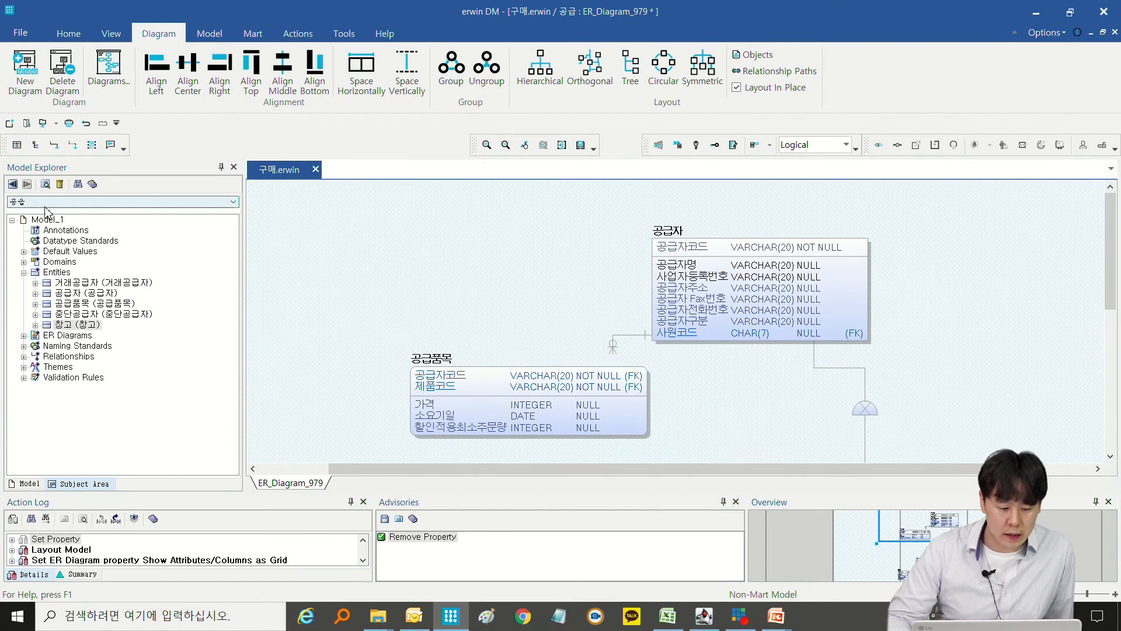
Expand ER_Diagram_979 in the 공급 model tree and inspect the 공급자 entity in the diagram
{"action": "double_click", "coordinate": [62, 336]}
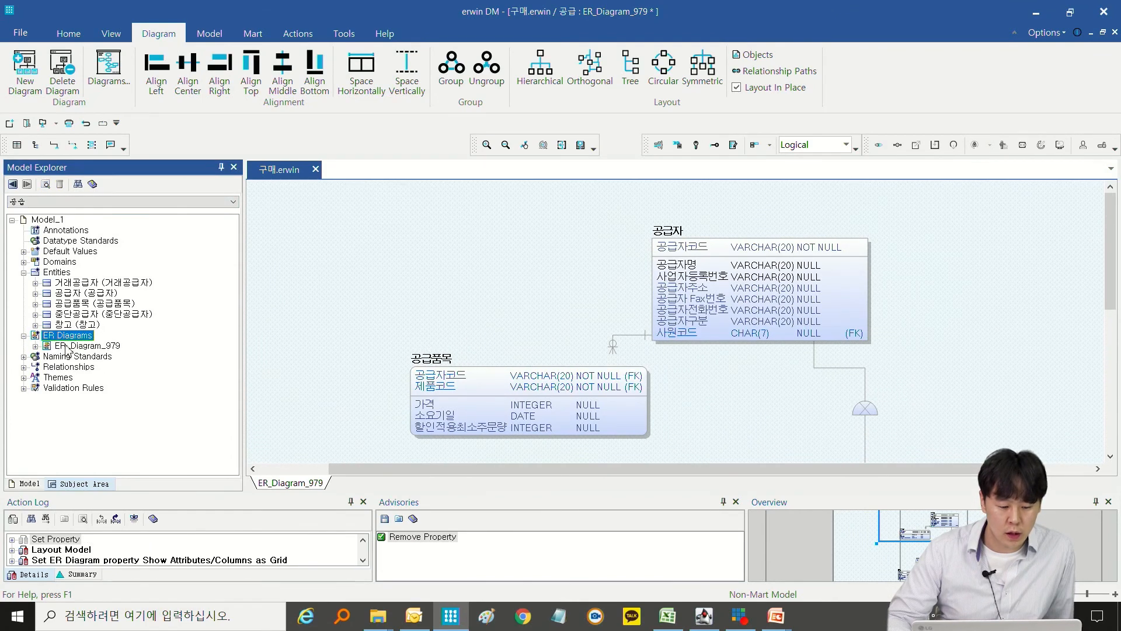
{"action": "double_click", "coordinate": [70, 347]}
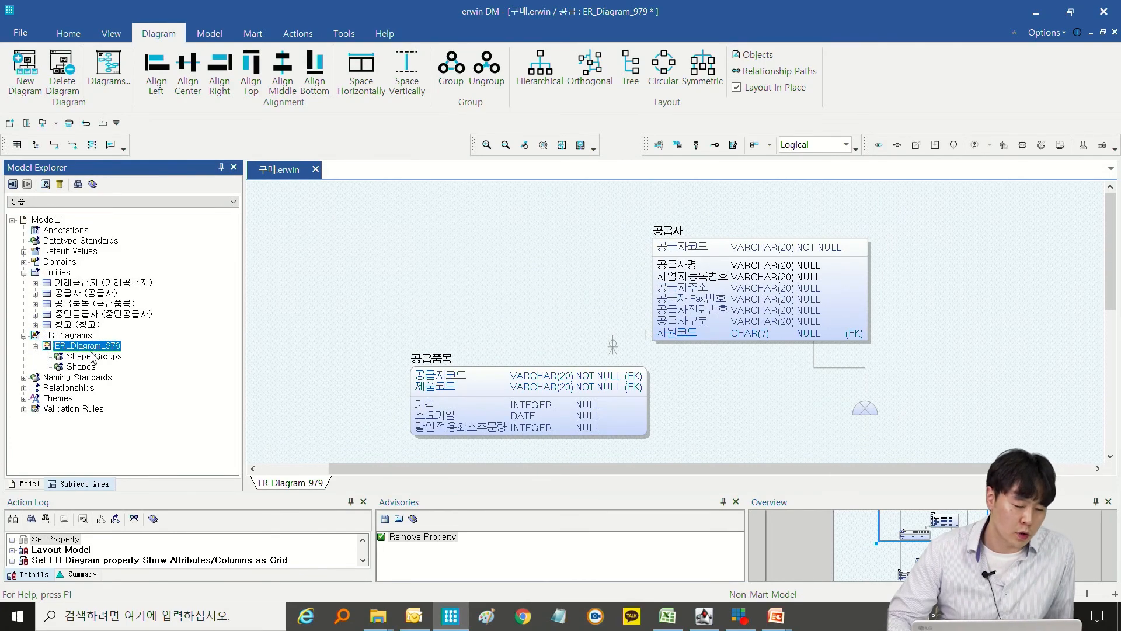
{"action": "left_click", "coordinate": [549, 245]}
{"action": "left_click", "coordinate": [698, 236]}
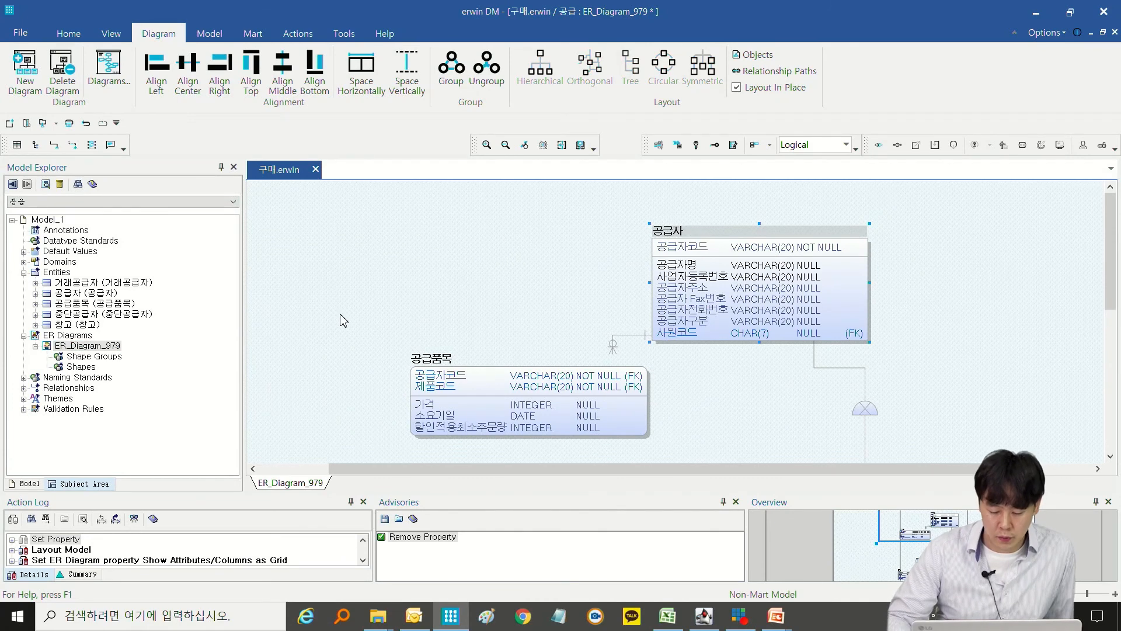
{"action": "left_click", "coordinate": [388, 284]}
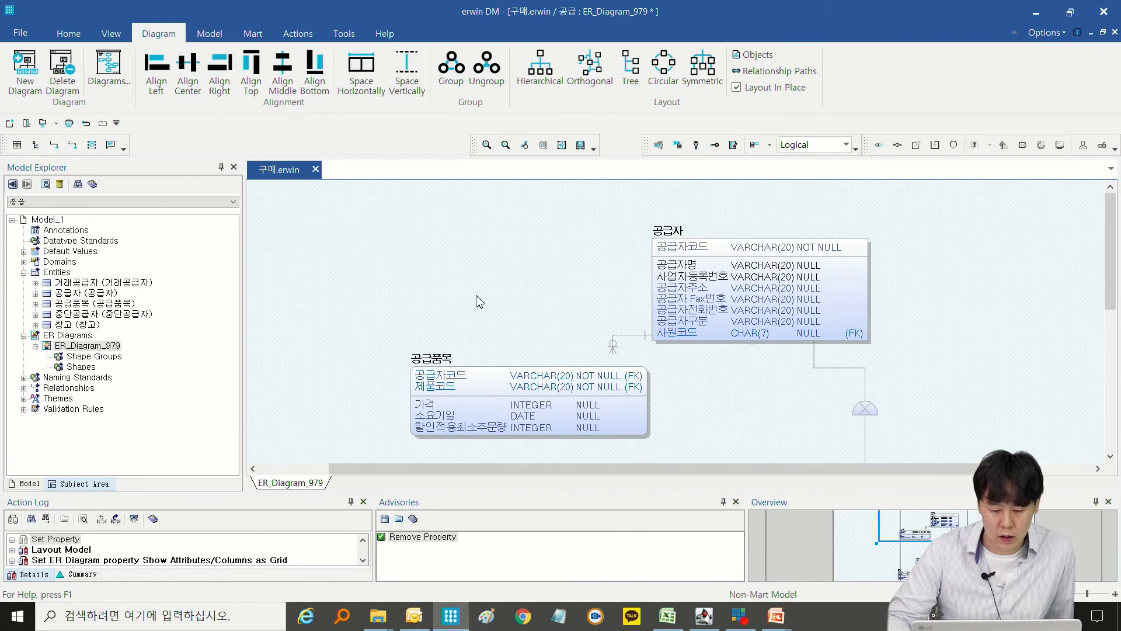
Compare the attribute display of the whole model with that of the 공급 subject area, ending on the whole model
{"action": "left_click", "coordinate": [155, 201]}
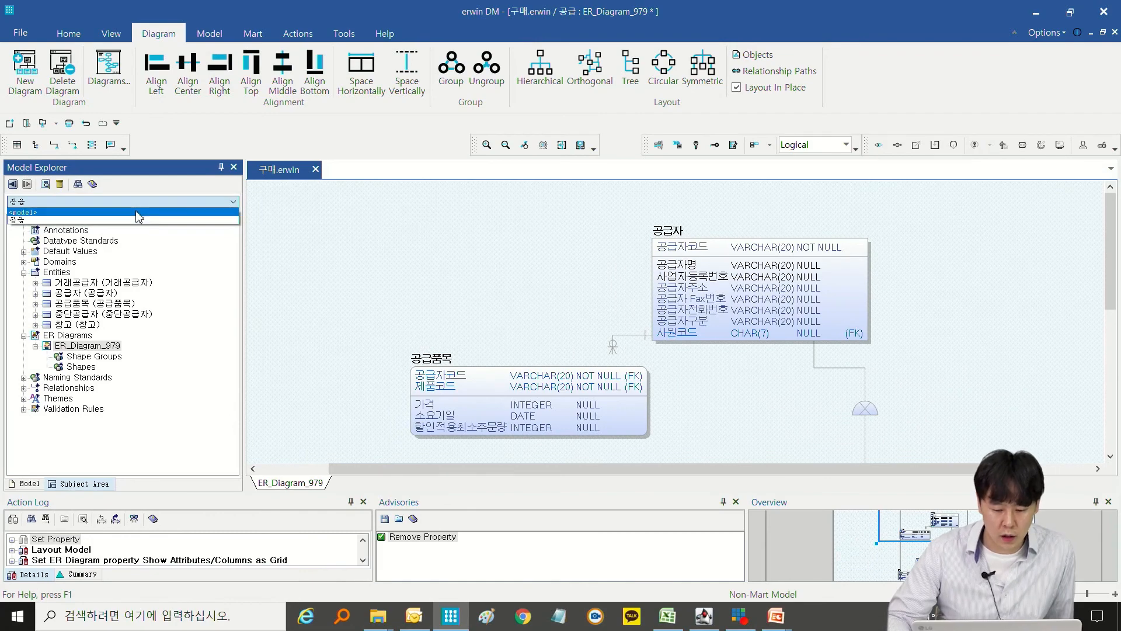
{"action": "left_click", "coordinate": [136, 213]}
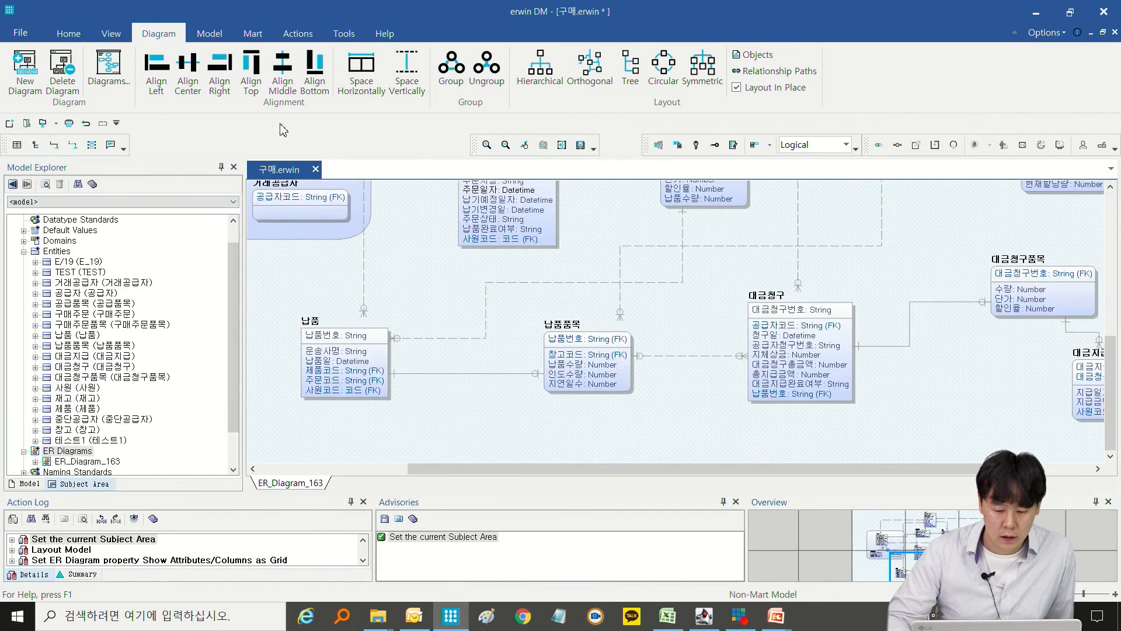
{"action": "scroll", "coordinate": [604, 291], "scroll_direction": "up", "scroll_amount": 4}
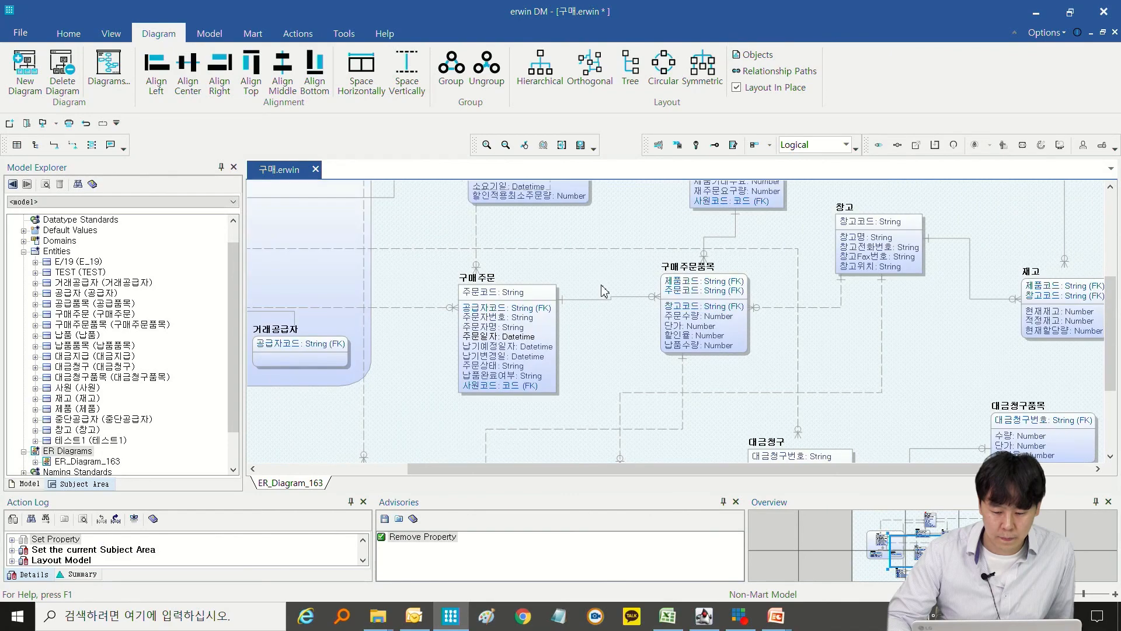
{"action": "scroll", "coordinate": [604, 291], "scroll_direction": "up", "scroll_amount": 2}
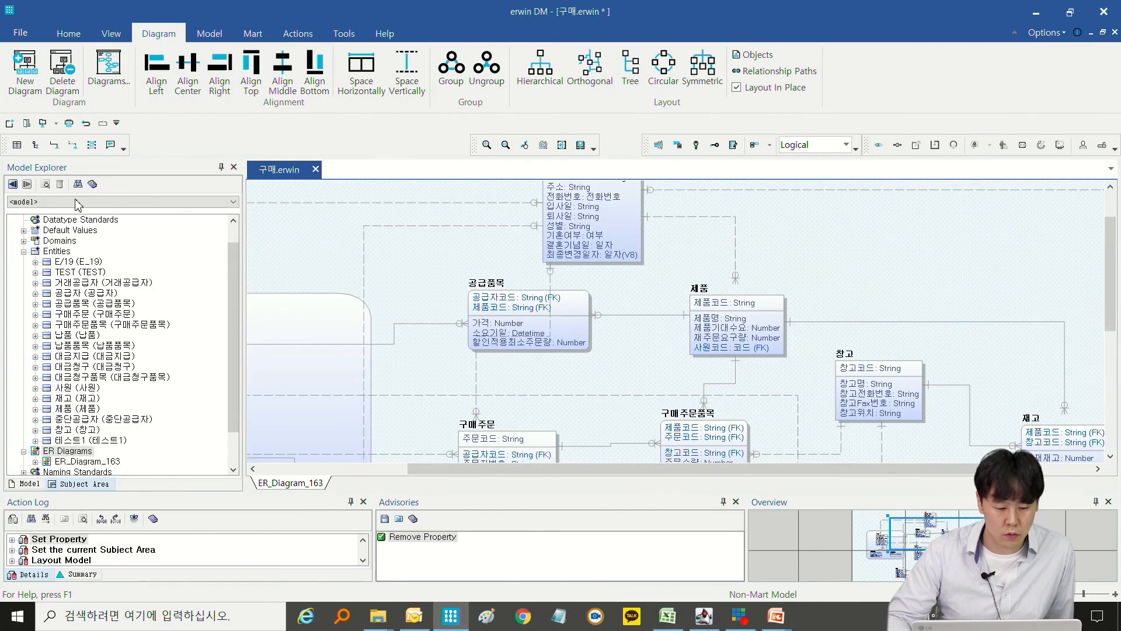
{"action": "left_click", "coordinate": [58, 210]}
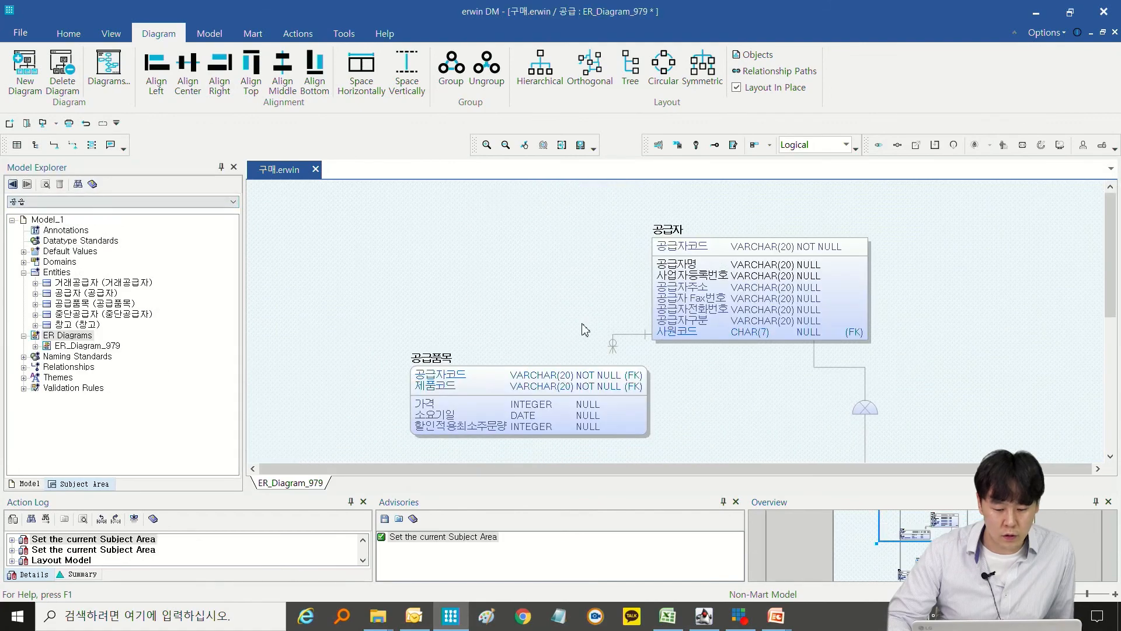
{"action": "left_click", "coordinate": [765, 264]}
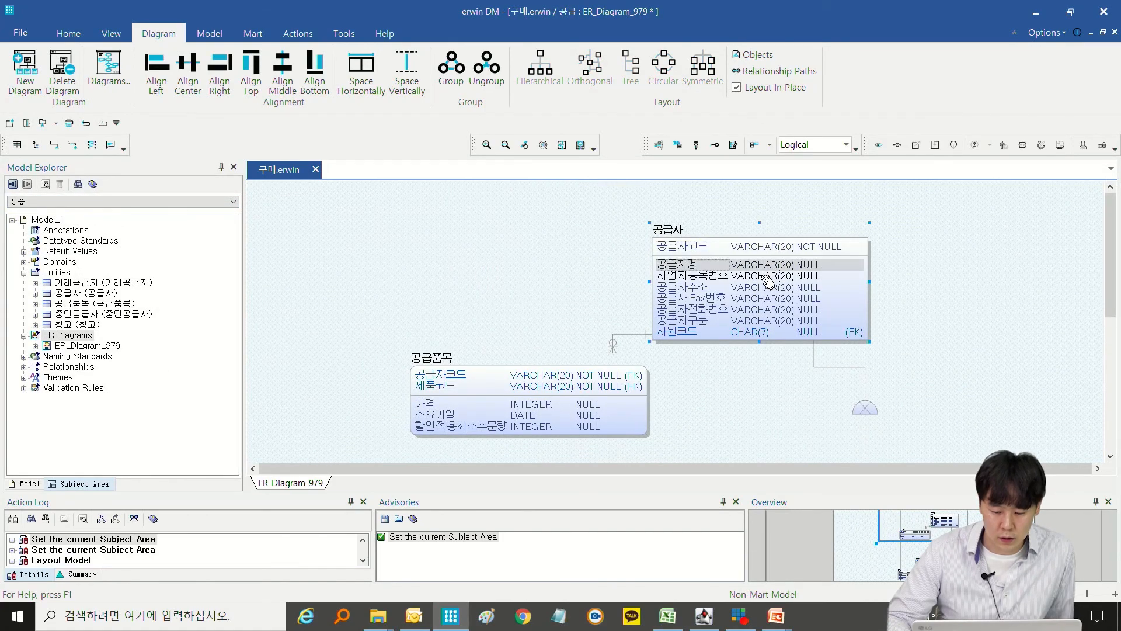
{"action": "left_click", "coordinate": [231, 202]}
{"action": "left_click", "coordinate": [187, 212]}
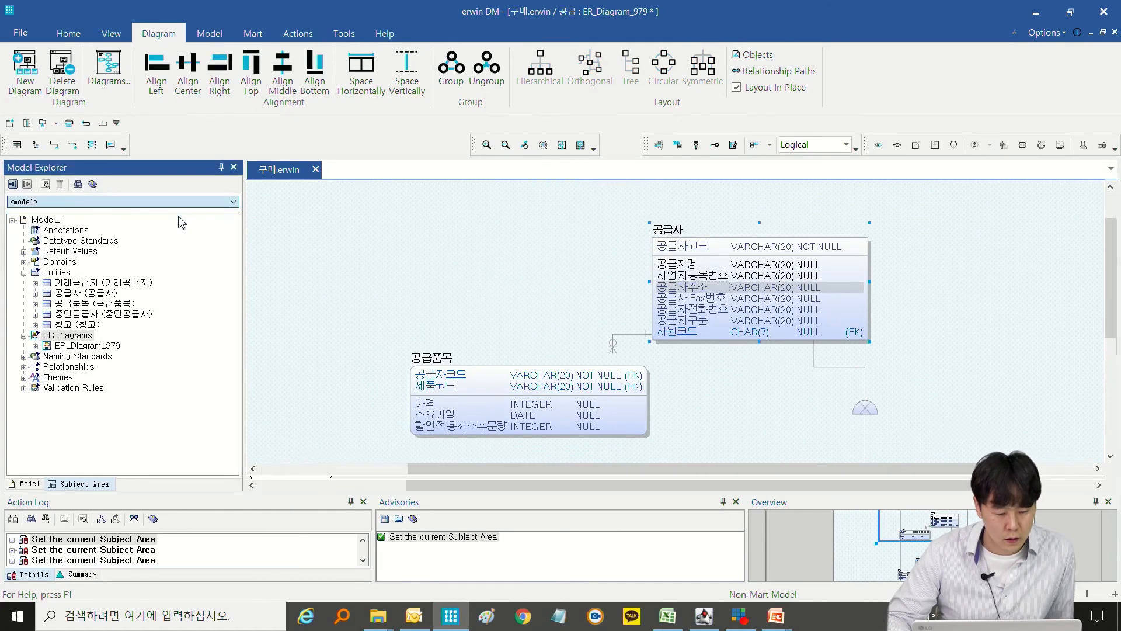
{"action": "left_click", "coordinate": [548, 305]}
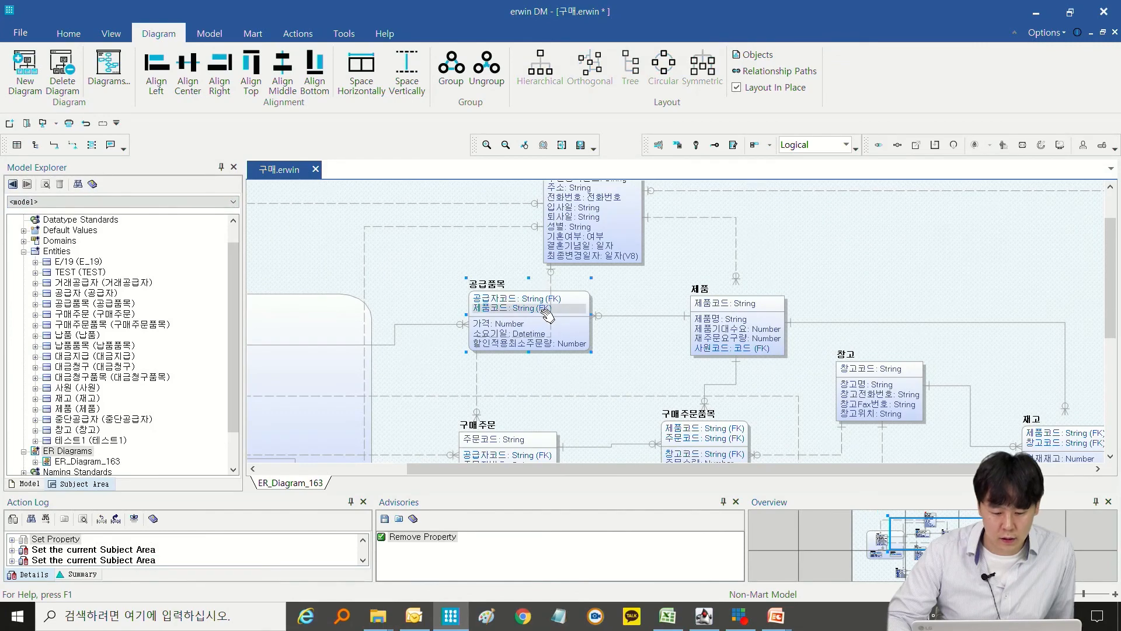
{"action": "double_click", "coordinate": [528, 326]}
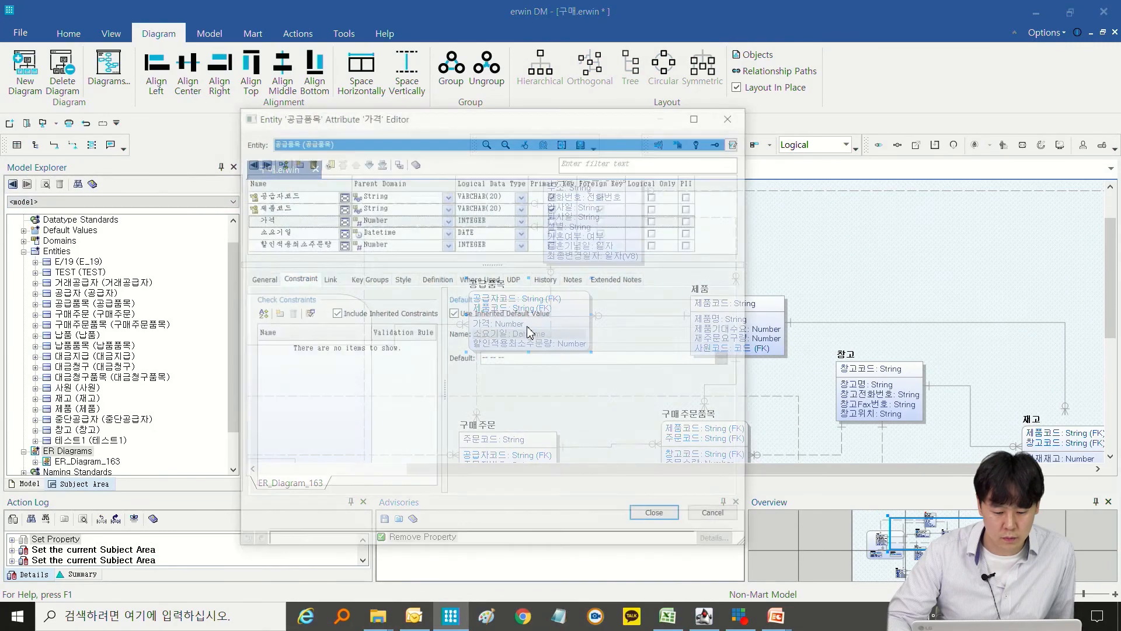
{"action": "left_click", "coordinate": [717, 517]}
Show attribute data types and the grid arrangement for the entities of the whole model's ER_Diagram_163, then close its editor
{"action": "right_click", "coordinate": [852, 279]}
{"action": "left_click", "coordinate": [882, 285]}
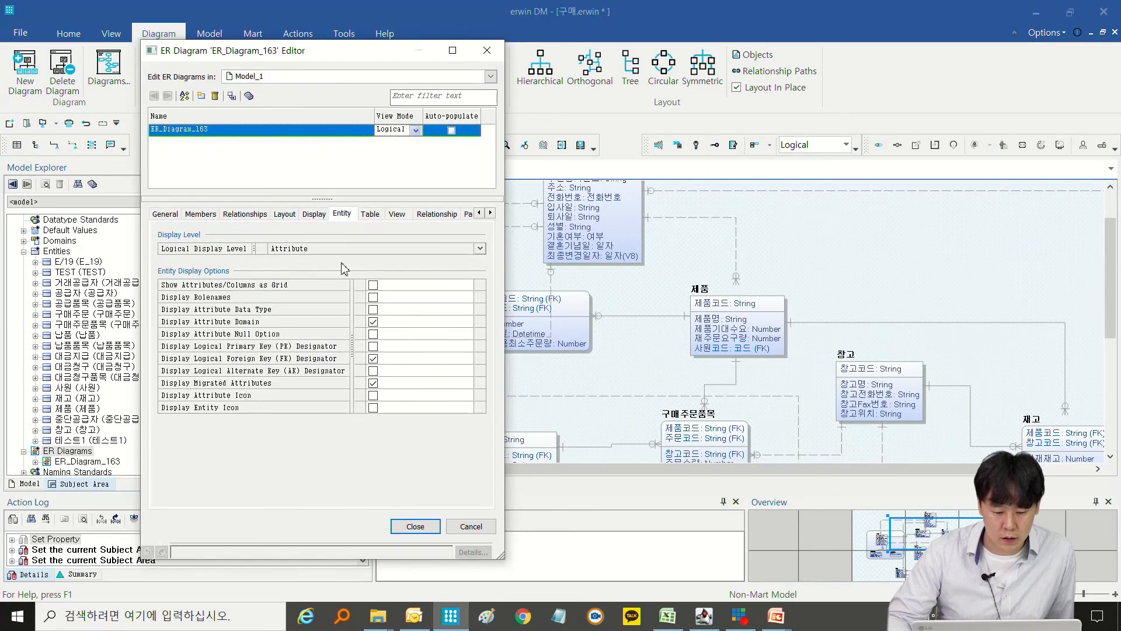
{"action": "left_click", "coordinate": [373, 309]}
{"action": "left_click", "coordinate": [373, 285]}
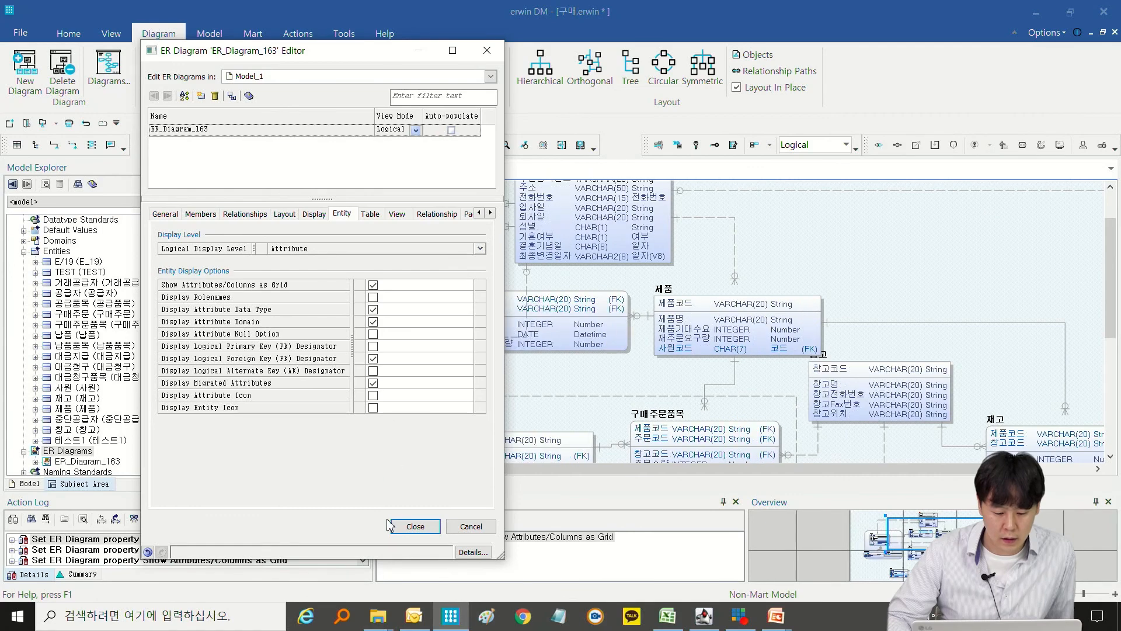
{"action": "left_click", "coordinate": [410, 527]}
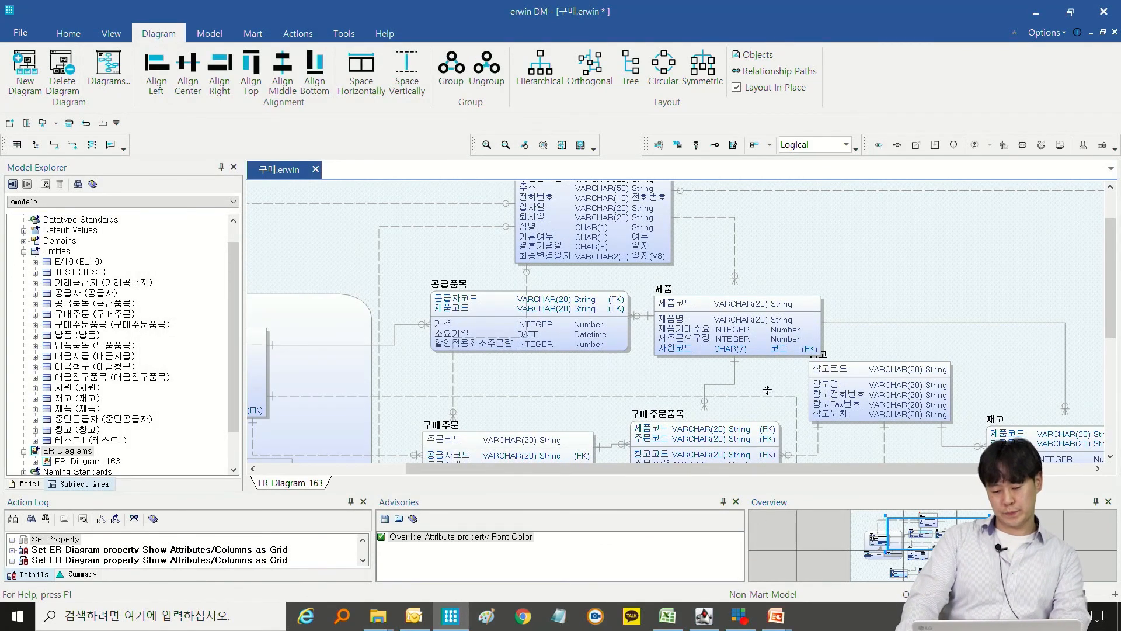
Switch to the PowerPoint slide show to view the slide about the diagram's object display settings
{"action": "mouse_move", "coordinate": [776, 616]}
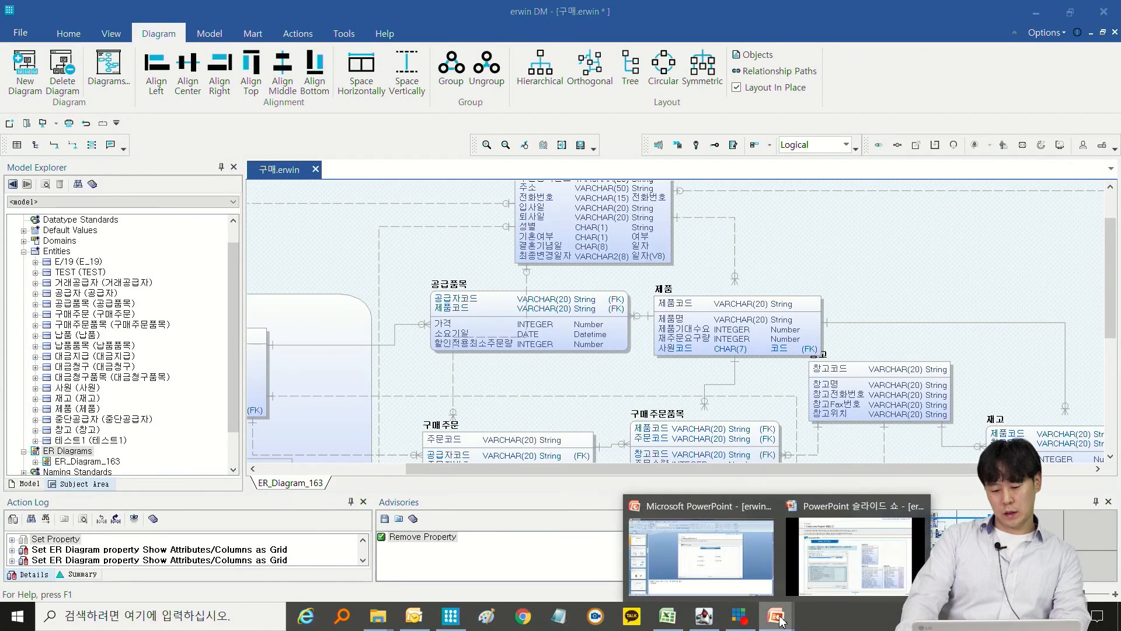
{"action": "left_click", "coordinate": [864, 543]}
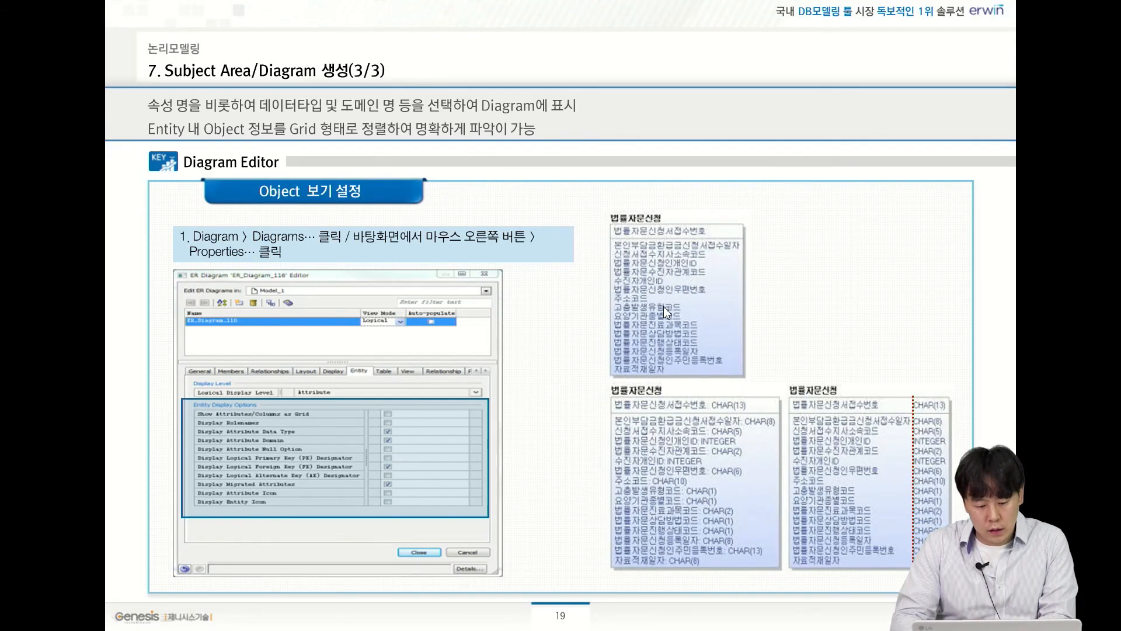